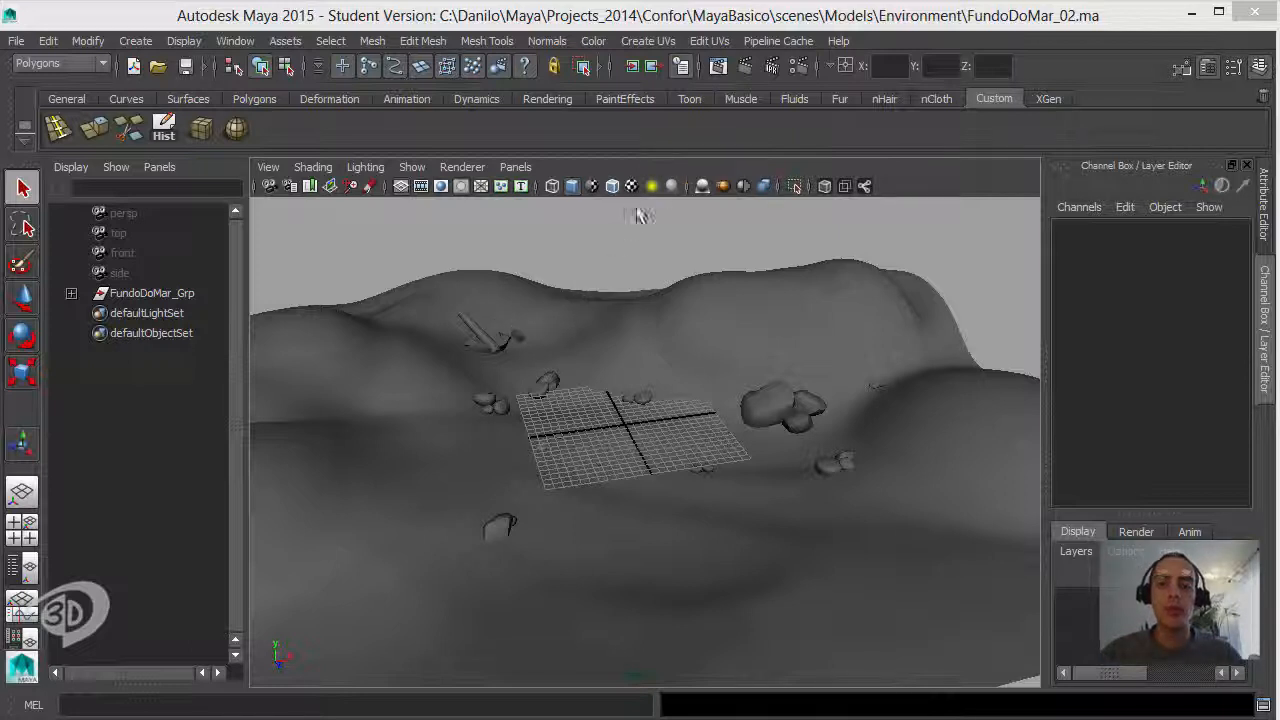
Select the largest rock in the rock cluster beside the grid and frame it in the view.
click(766, 420)
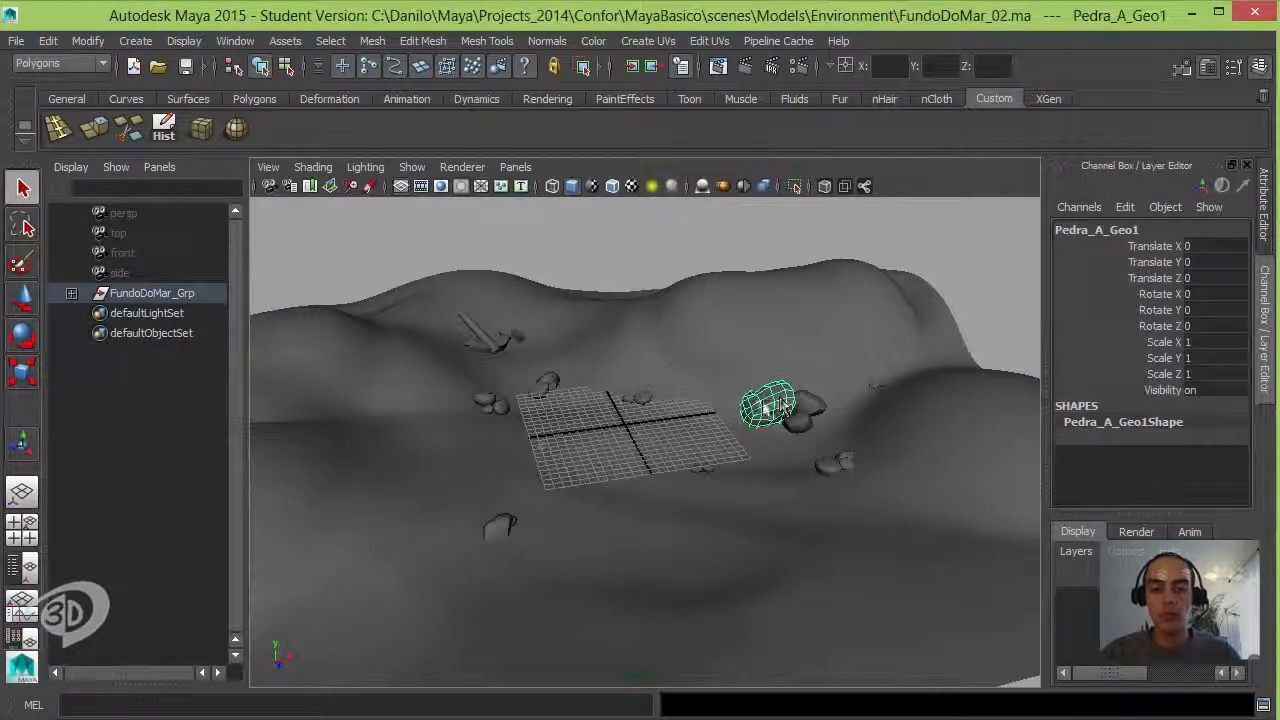
key(f)
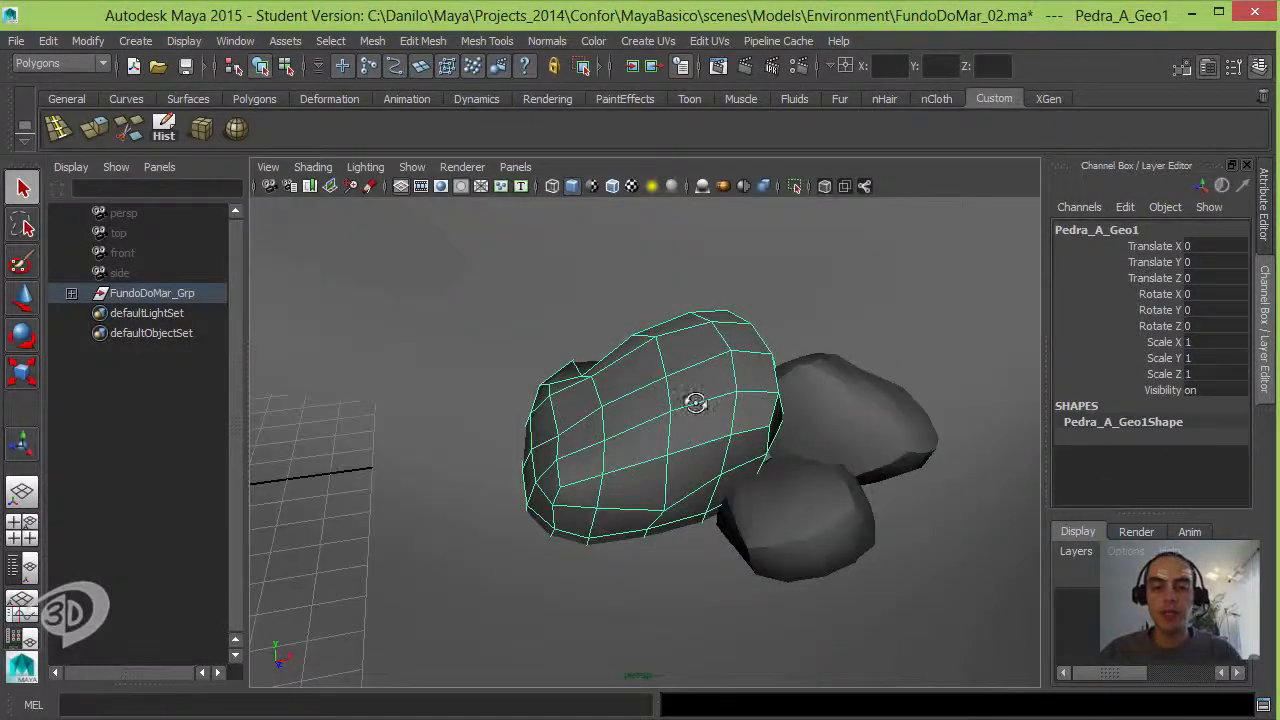
mouse_move(692, 400)
alt+mouse_down()
mouse_move(694, 369)
mouse_move(689, 378)
alt+mouse_up()
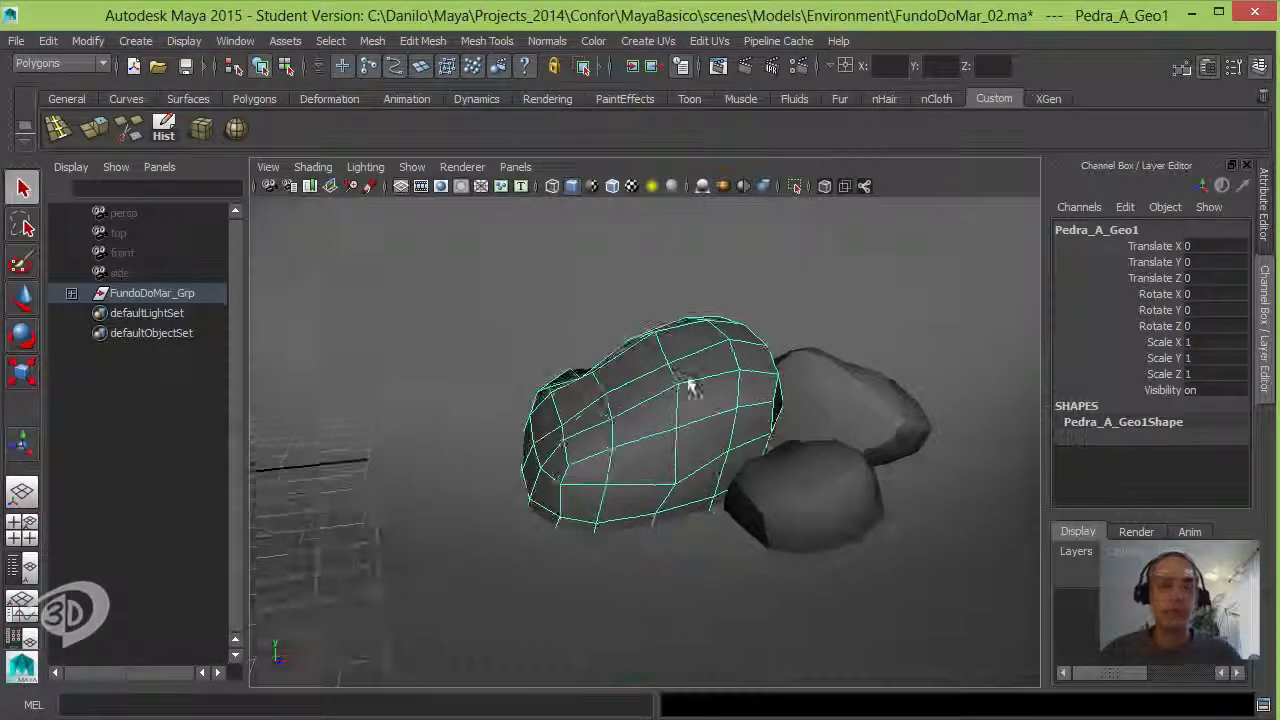
Save the scene as a new version named FundoDoMar_03.ma in the Environment folder.
click(17, 40)
click(71, 133)
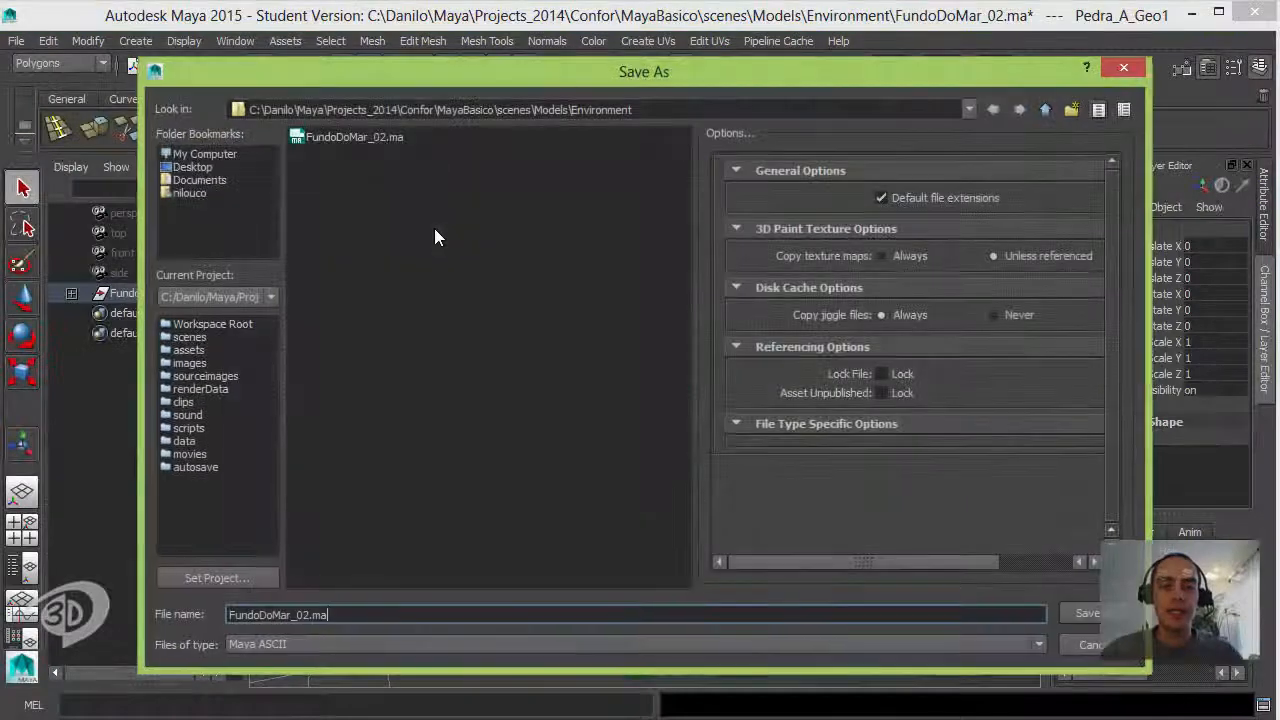
click(366, 171)
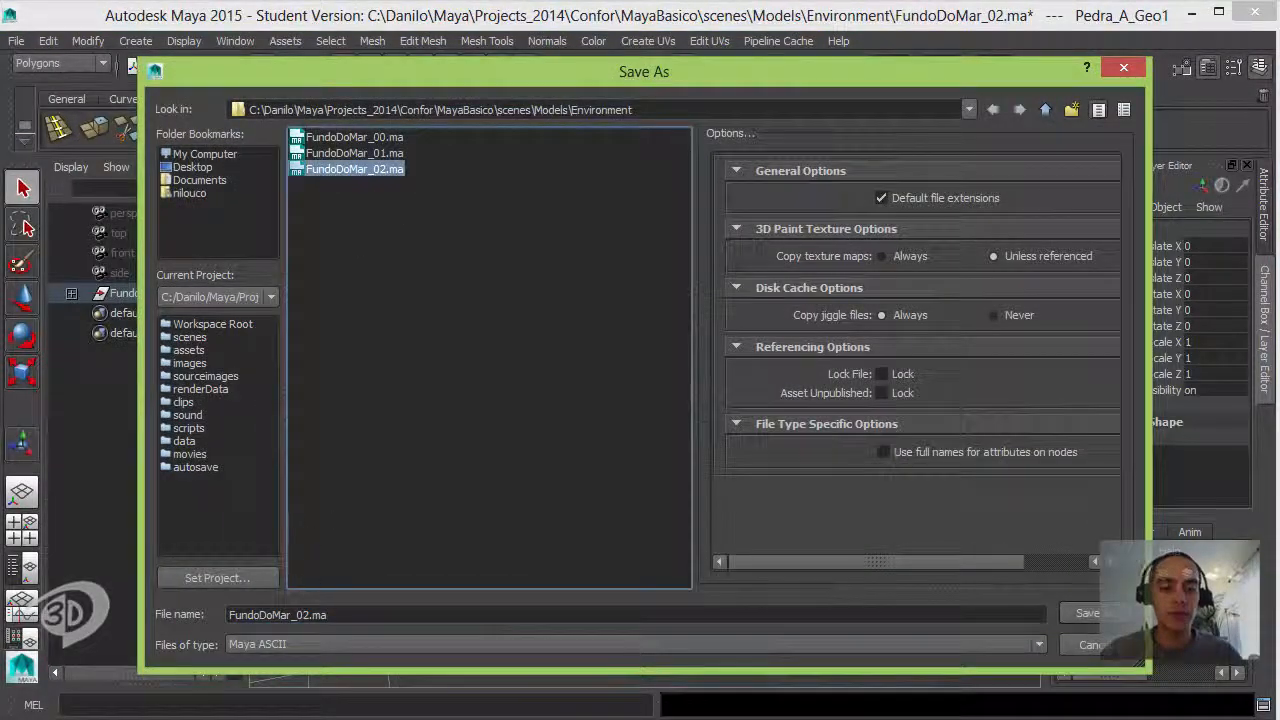
click(304, 615)
key(BackSpace)
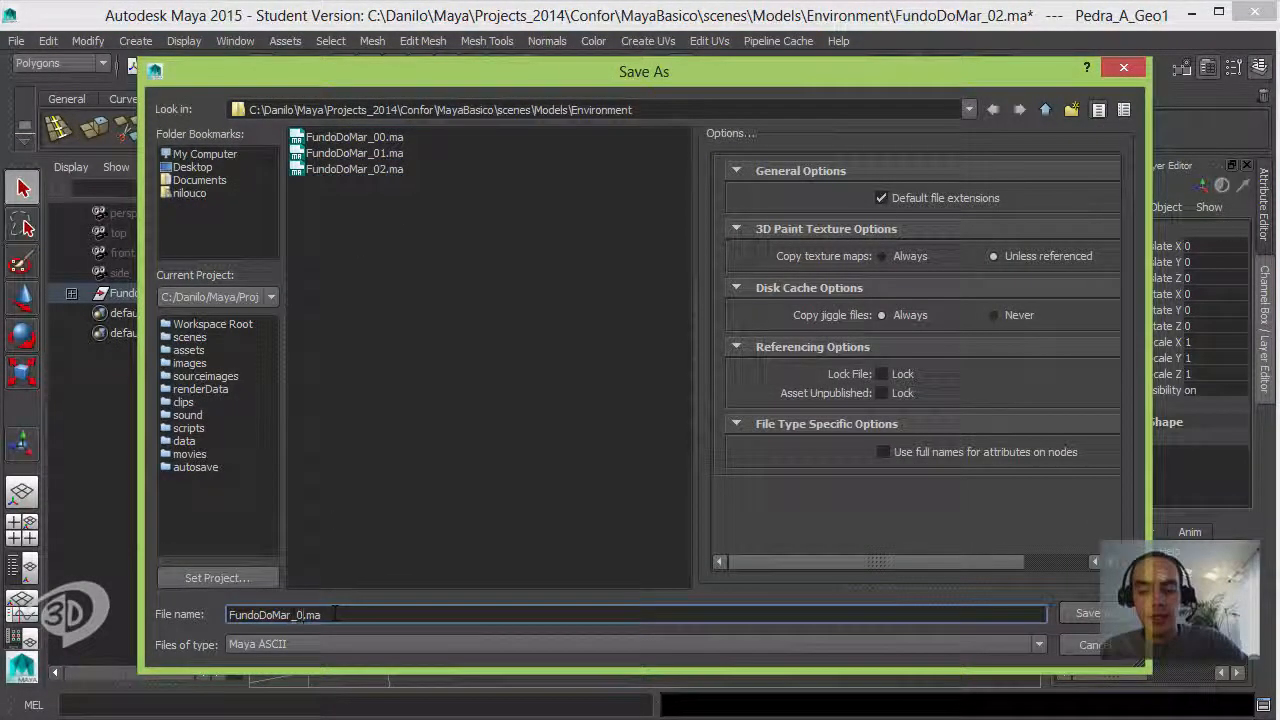
key(Return)
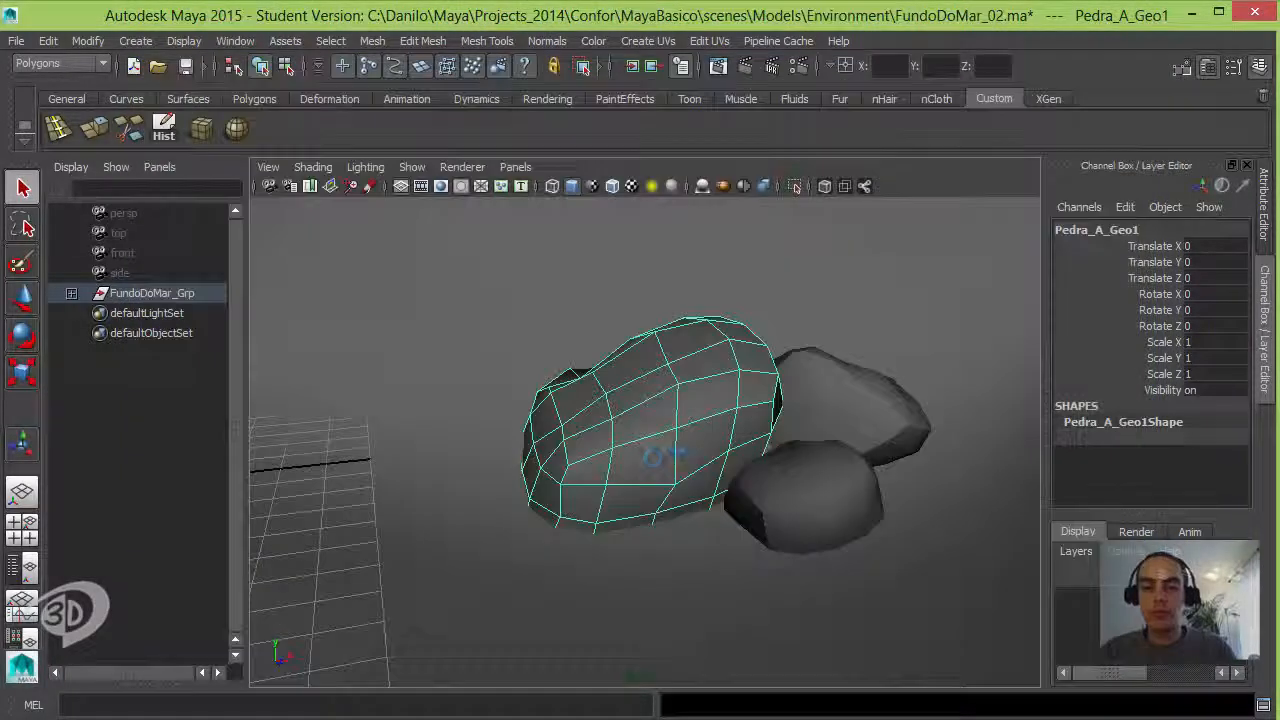
Isolate the selected large rock in the perspective view.
click(639, 386)
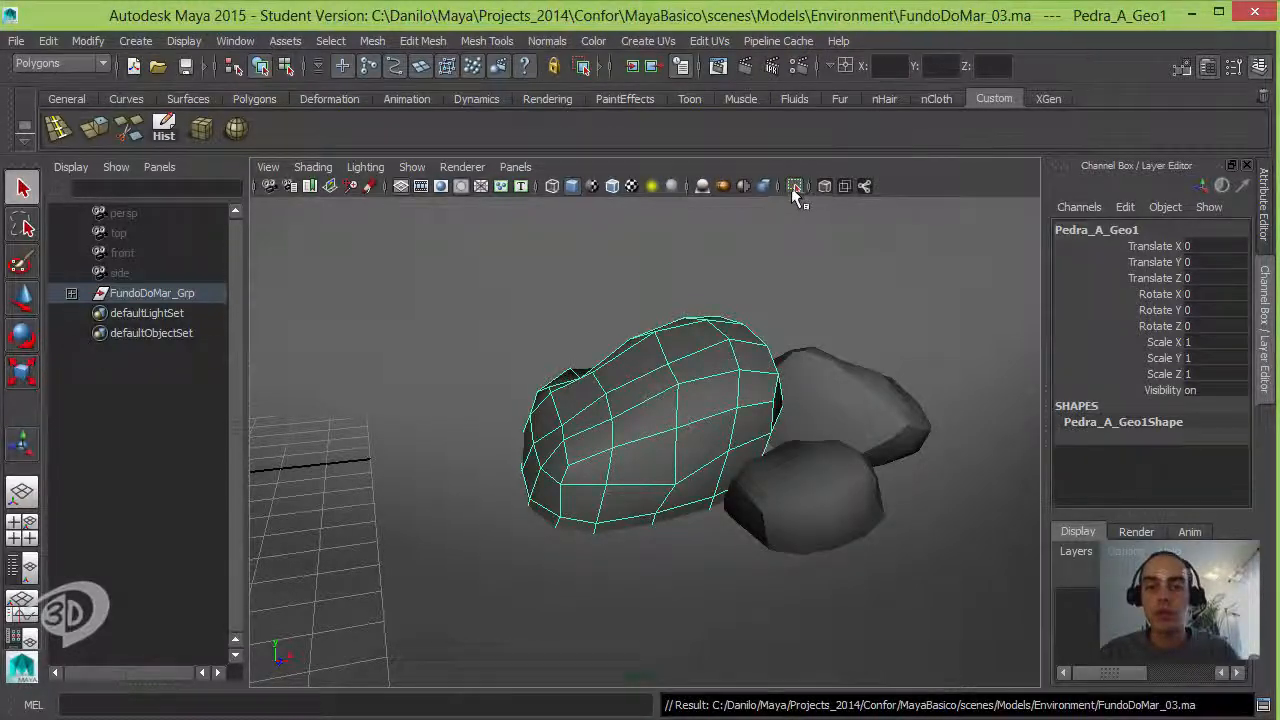
click(793, 187)
mouse_move(580, 385)
alt+mouse_down()
mouse_move(871, 371)
mouse_move(934, 318)
mouse_move(823, 420)
mouse_move(560, 374)
mouse_move(586, 374)
mouse_move(595, 395)
alt+mouse_up()
Open the UV Texture Editor for the isolated rock and place it beside the model.
click(235, 40)
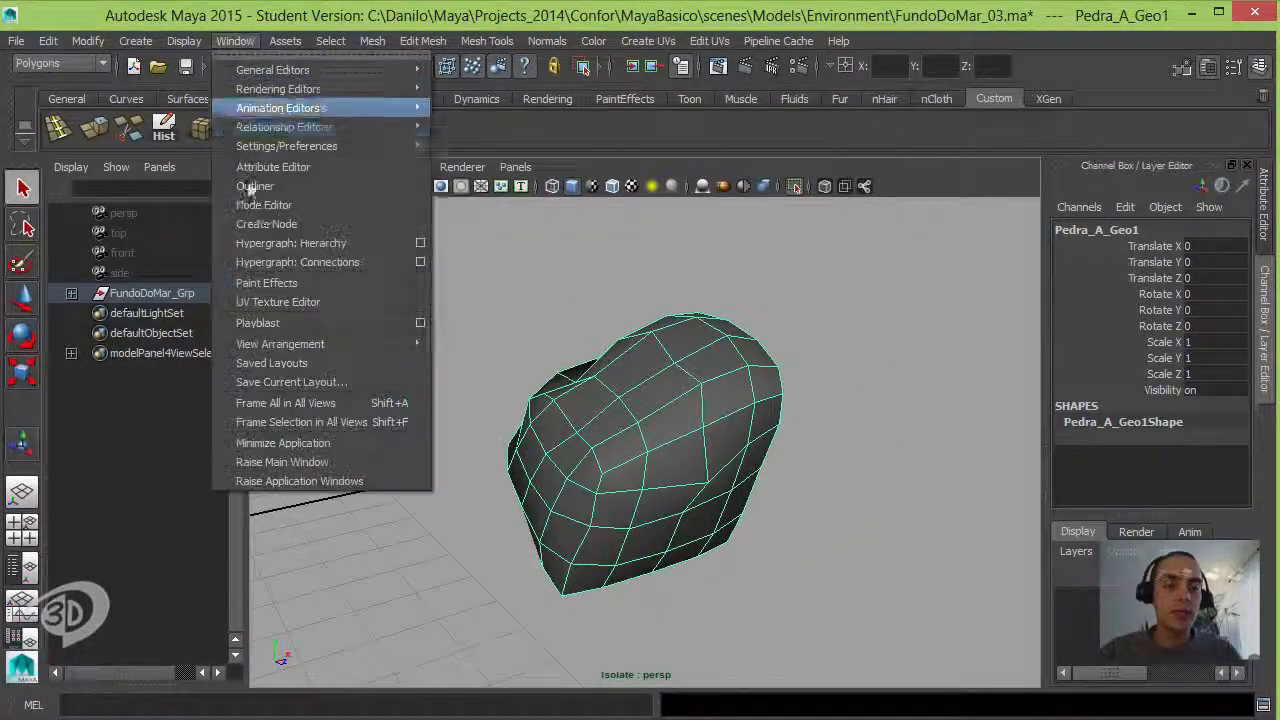
click(294, 302)
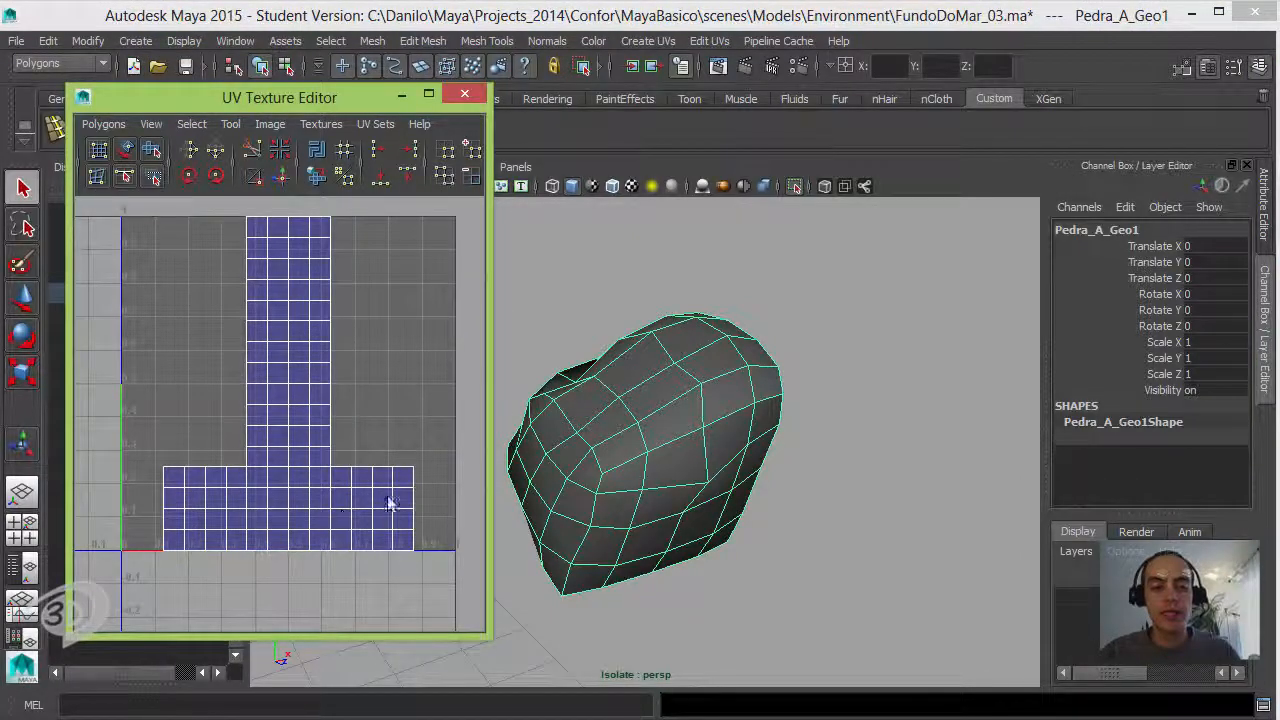
drag(325, 100, 312, 161)
Open the Hypershade and place it clear of the UV Texture Editor.
click(235, 40)
mouse_move(268, 88)
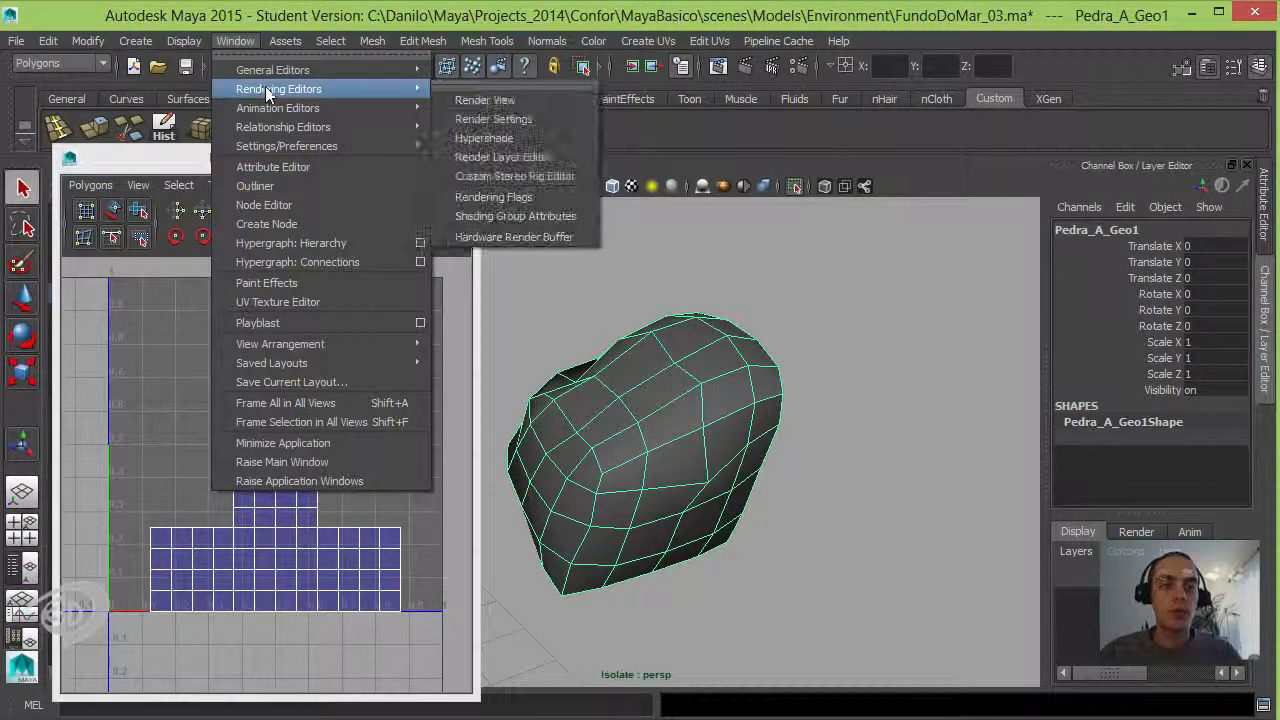
click(495, 137)
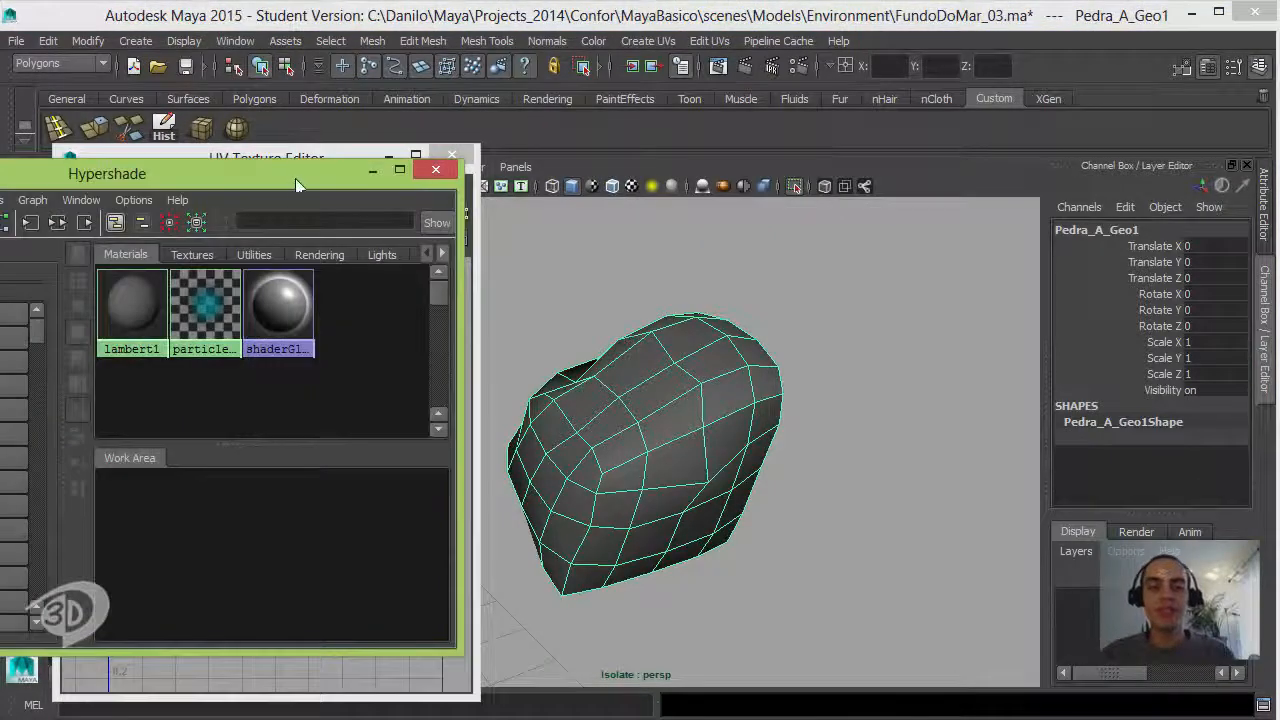
drag(295, 165, 1084, 166)
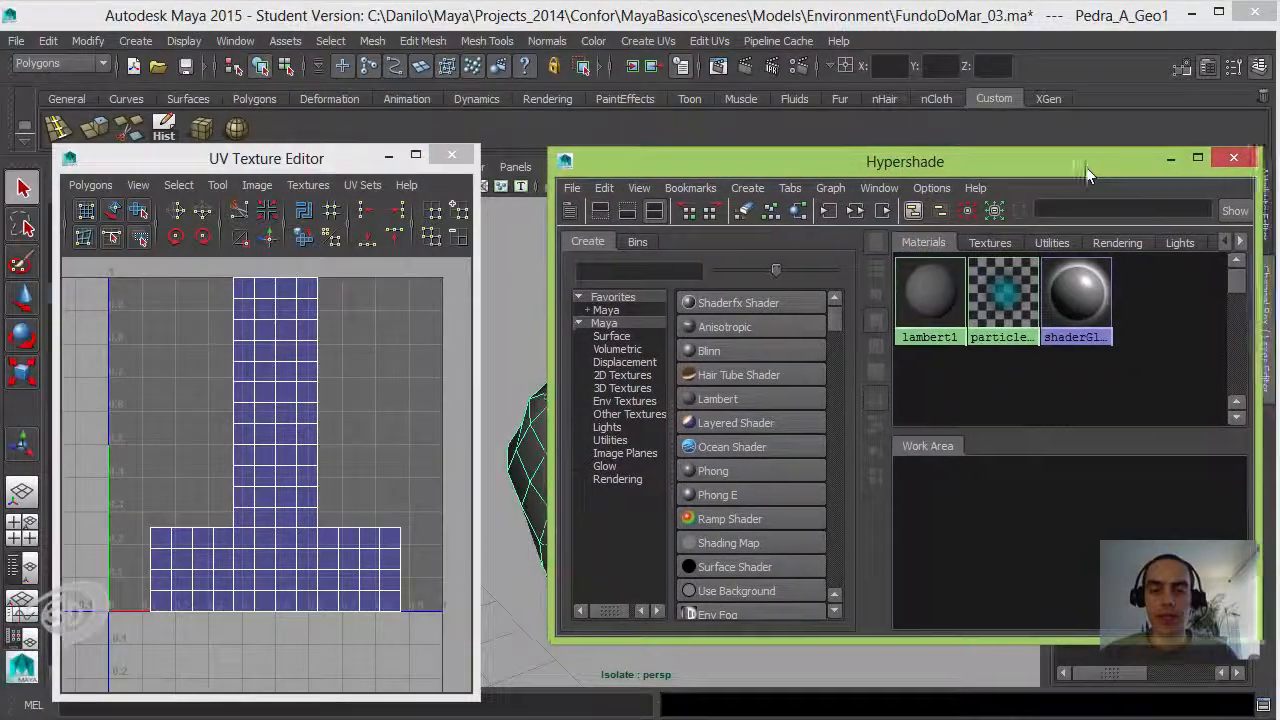
Create a new Lambert material and name it PedraA_Mat.
click(741, 397)
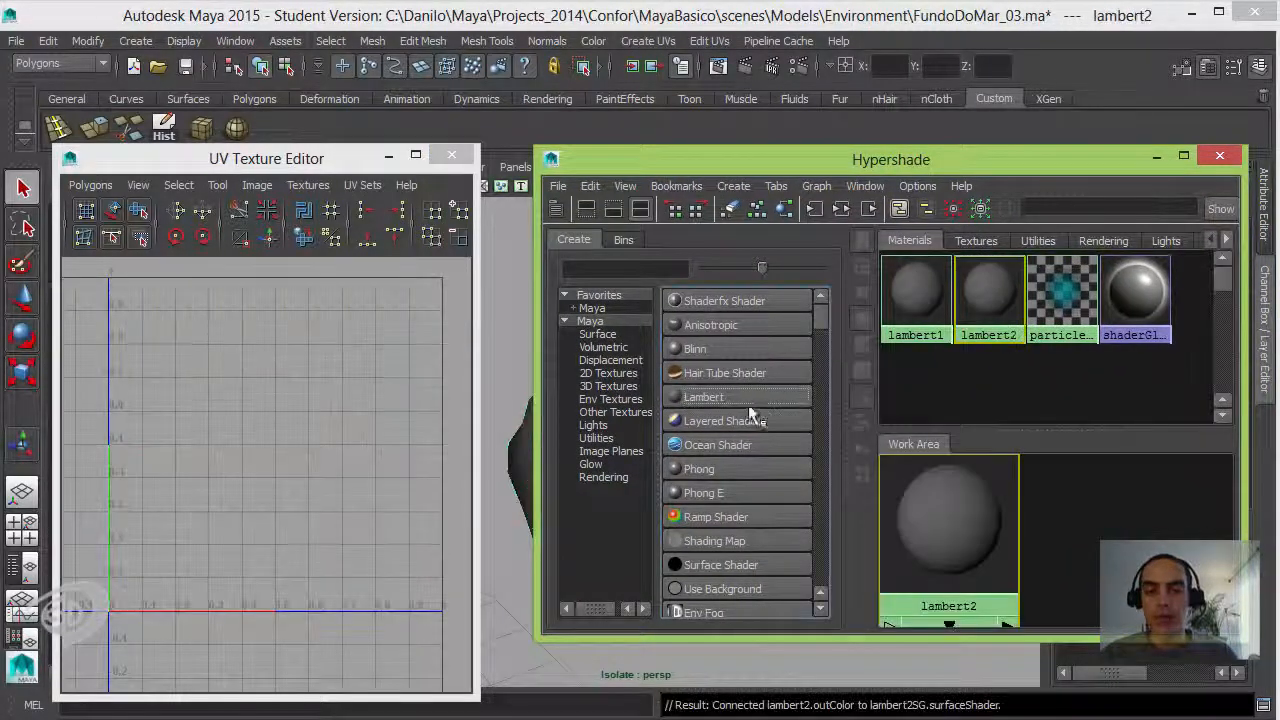
drag(910, 166, 521, 168)
click(1082, 232)
text(Pedras)
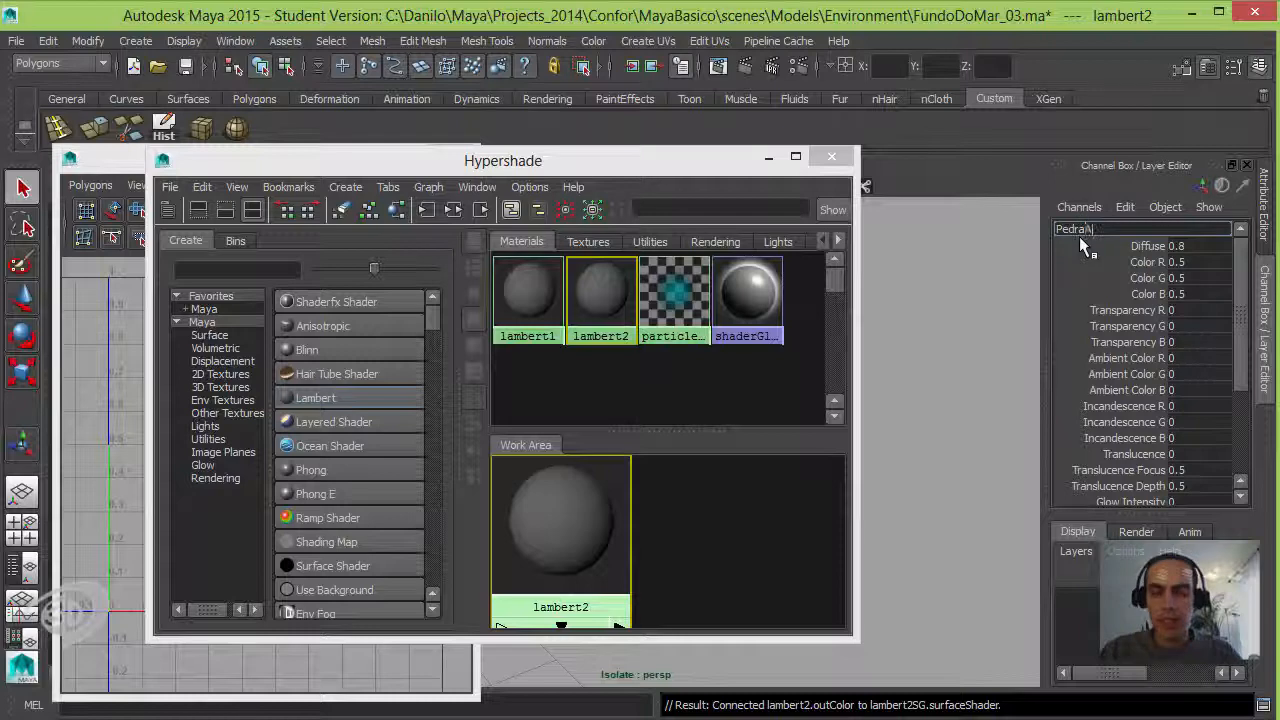
text(A_Mat)
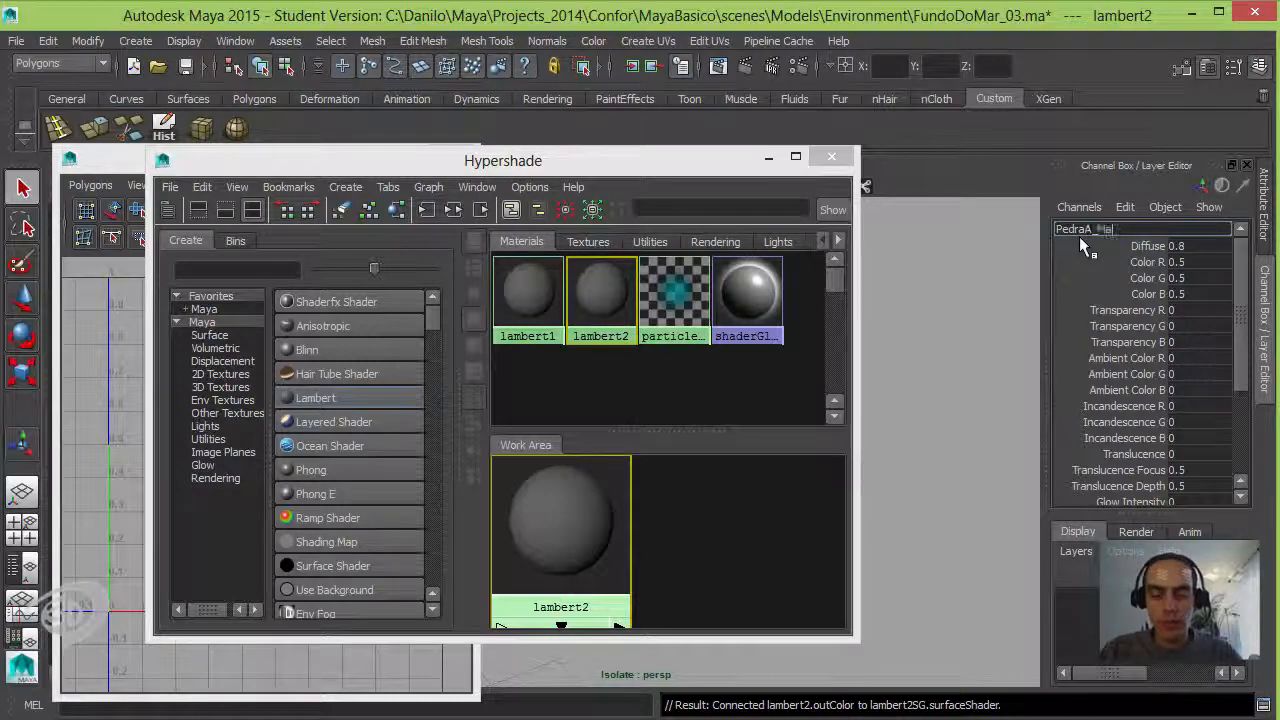
key(Return)
Map a 2D Mountain texture to the Color attribute of PedraA_Mat.
key(ctrl+a)
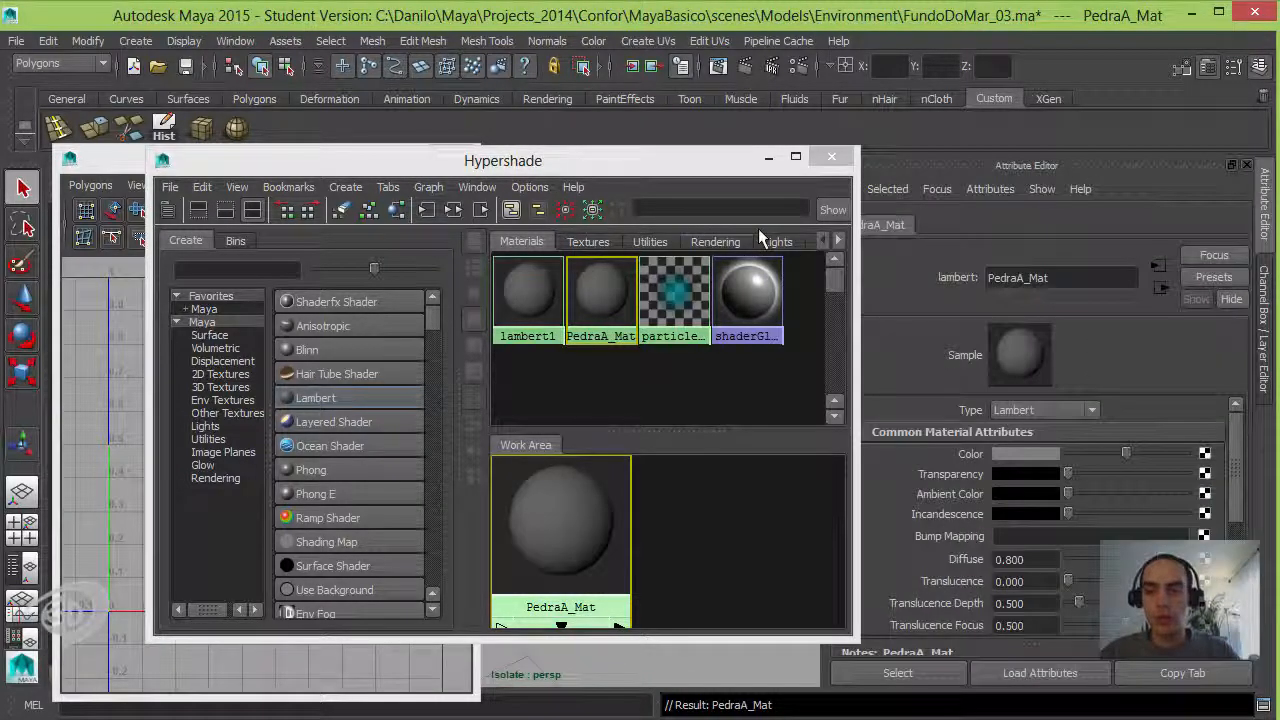
drag(735, 150, 678, 111)
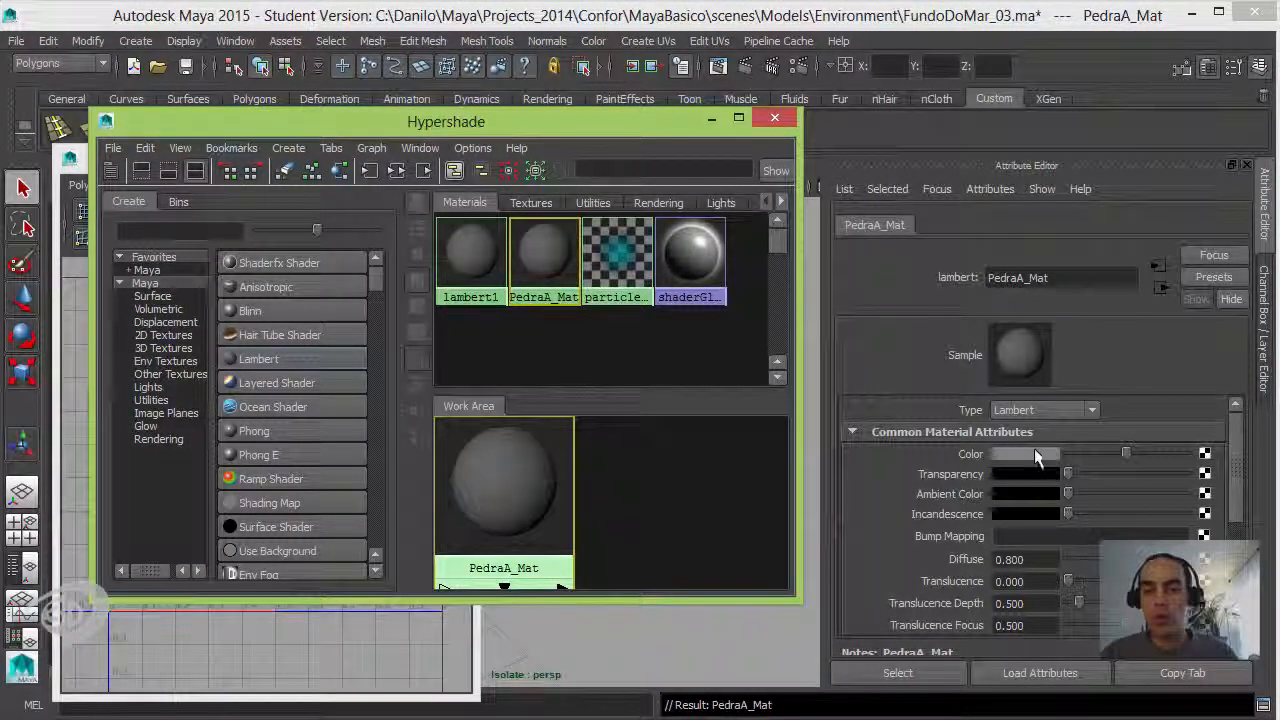
click(1204, 455)
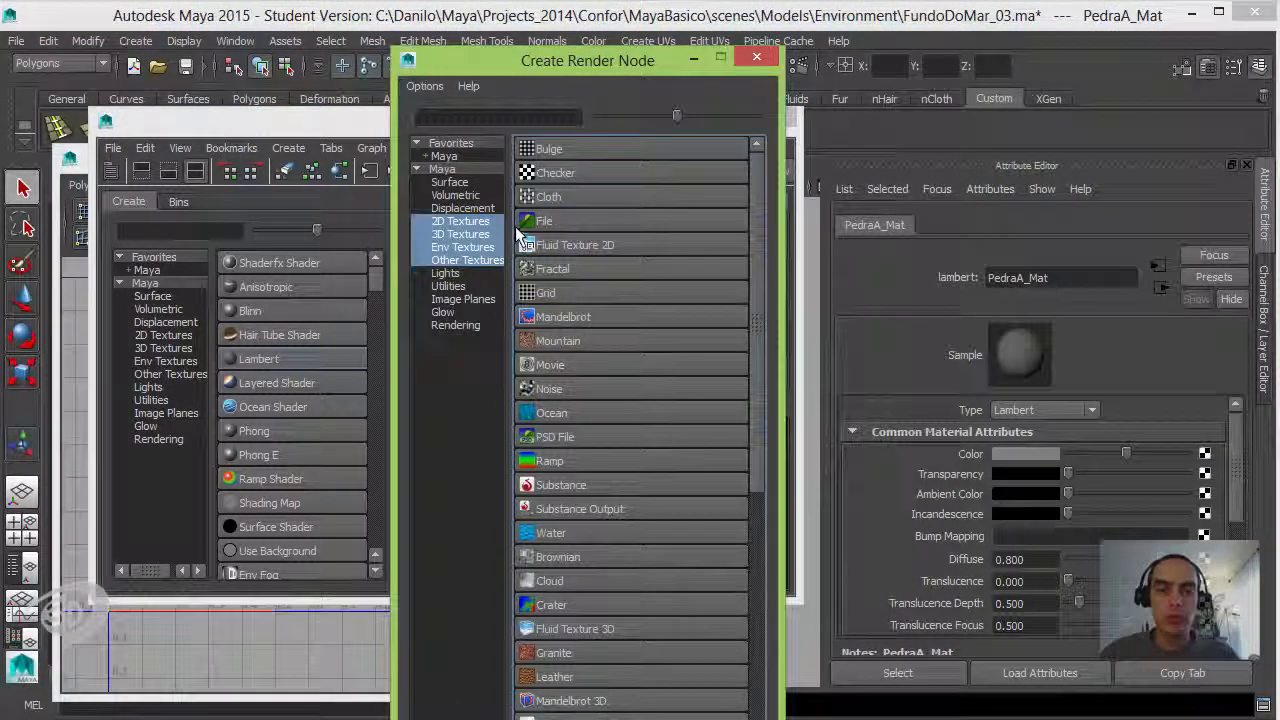
click(468, 222)
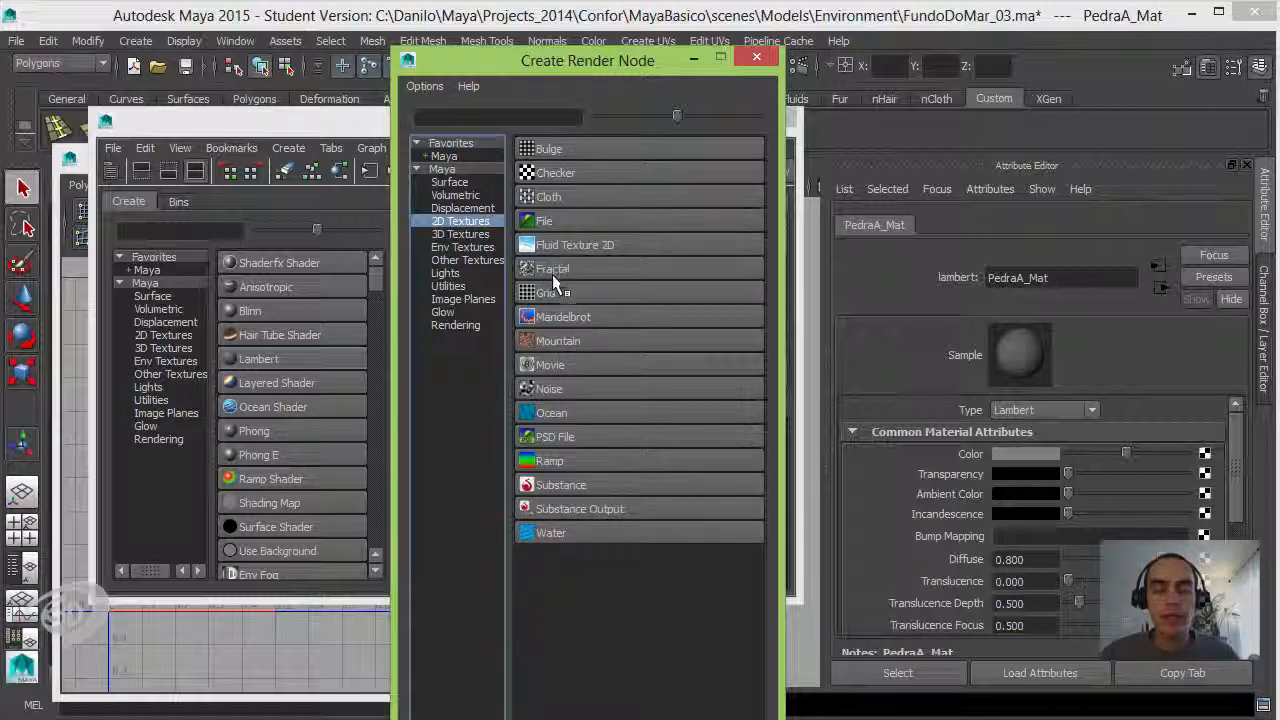
click(555, 341)
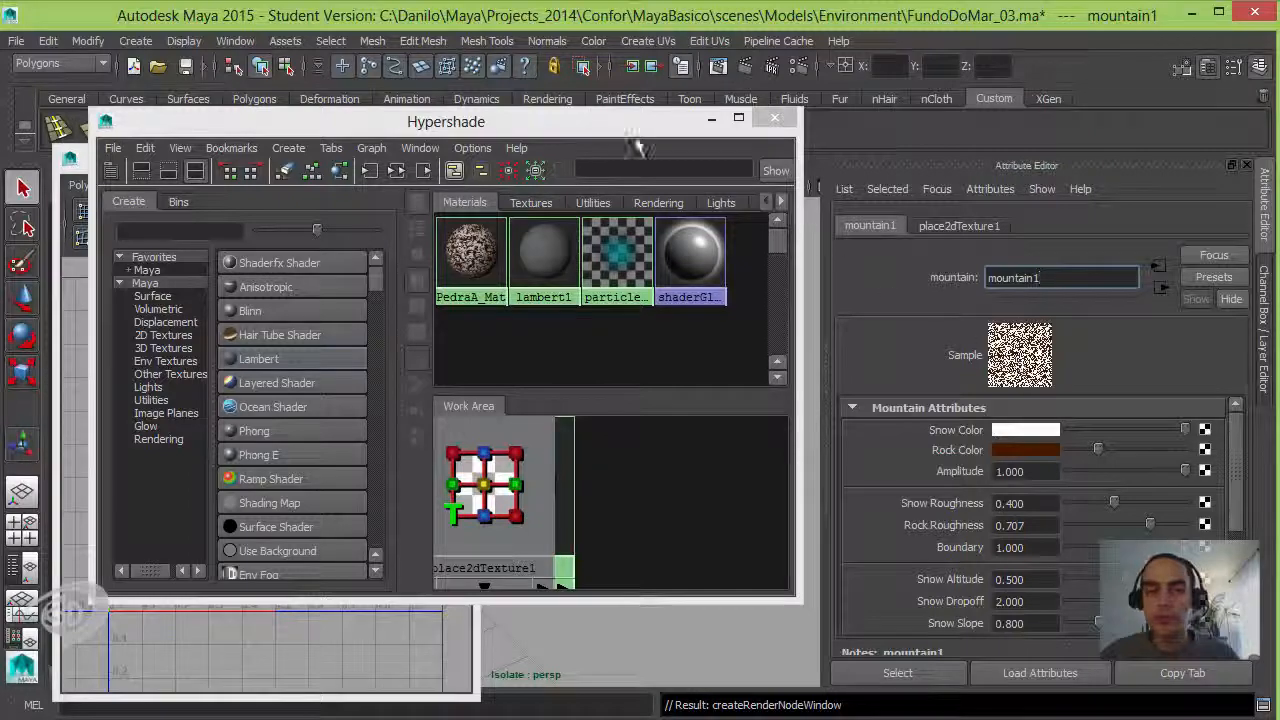
Assign PedraA_Mat to the isolated rock and turn on textured display in the perspective view.
drag(435, 121, 598, 484)
click(598, 397)
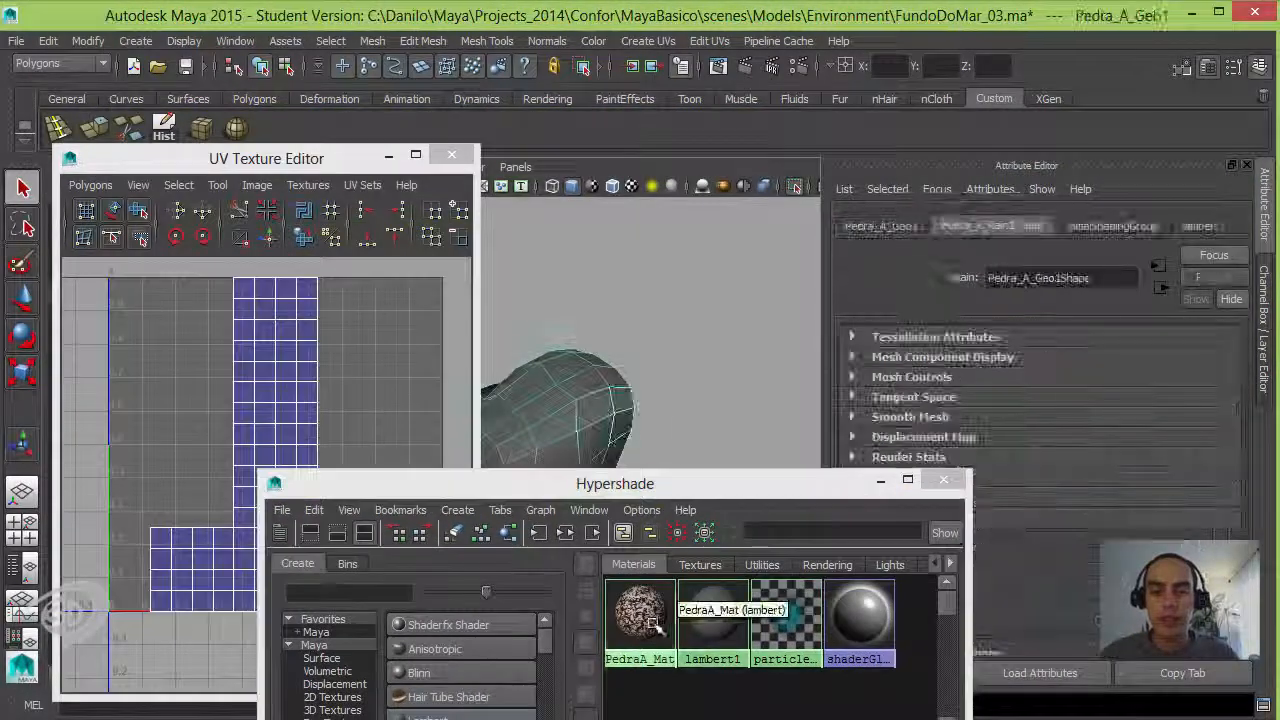
middle_drag(566, 420, 567, 423)
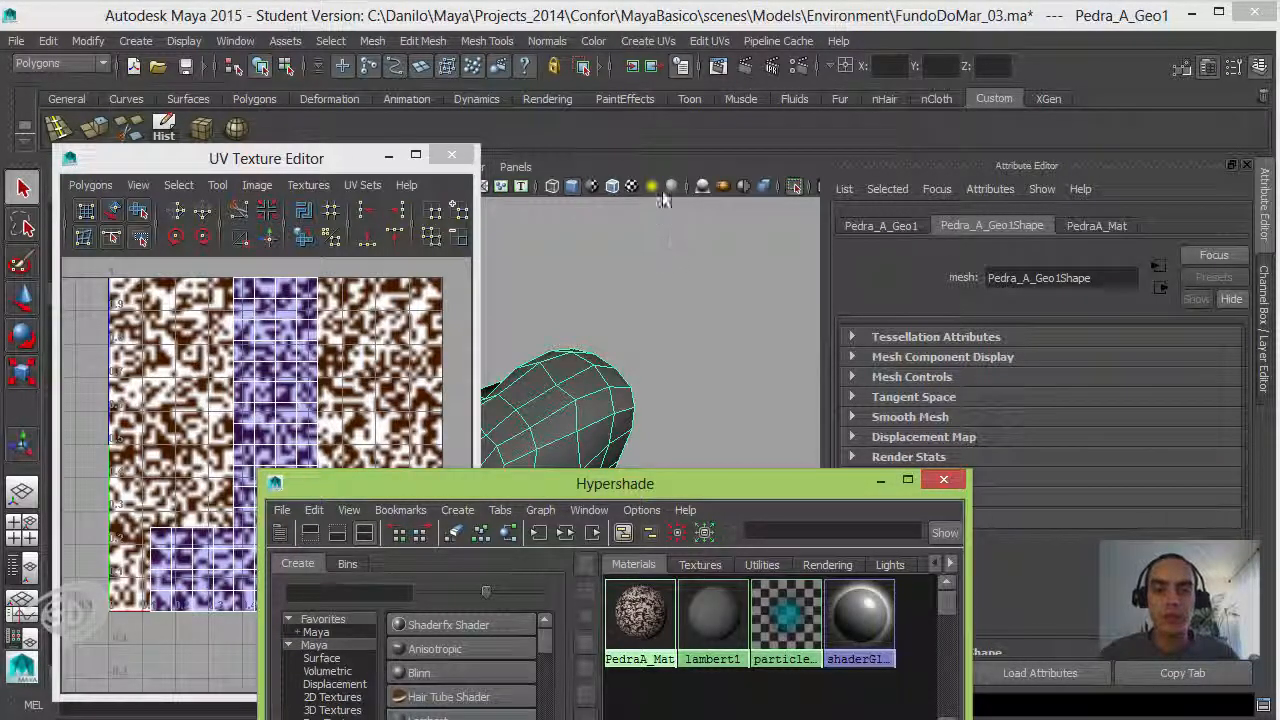
drag(305, 158, 296, 198)
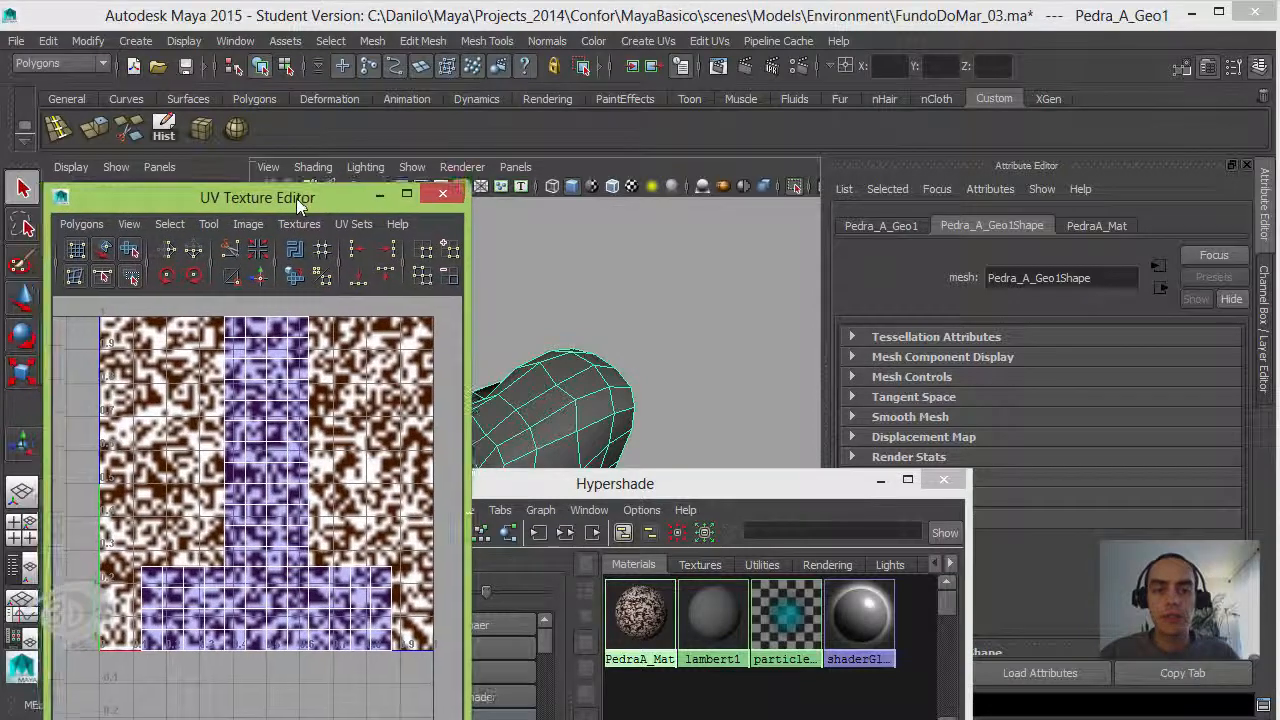
click(633, 188)
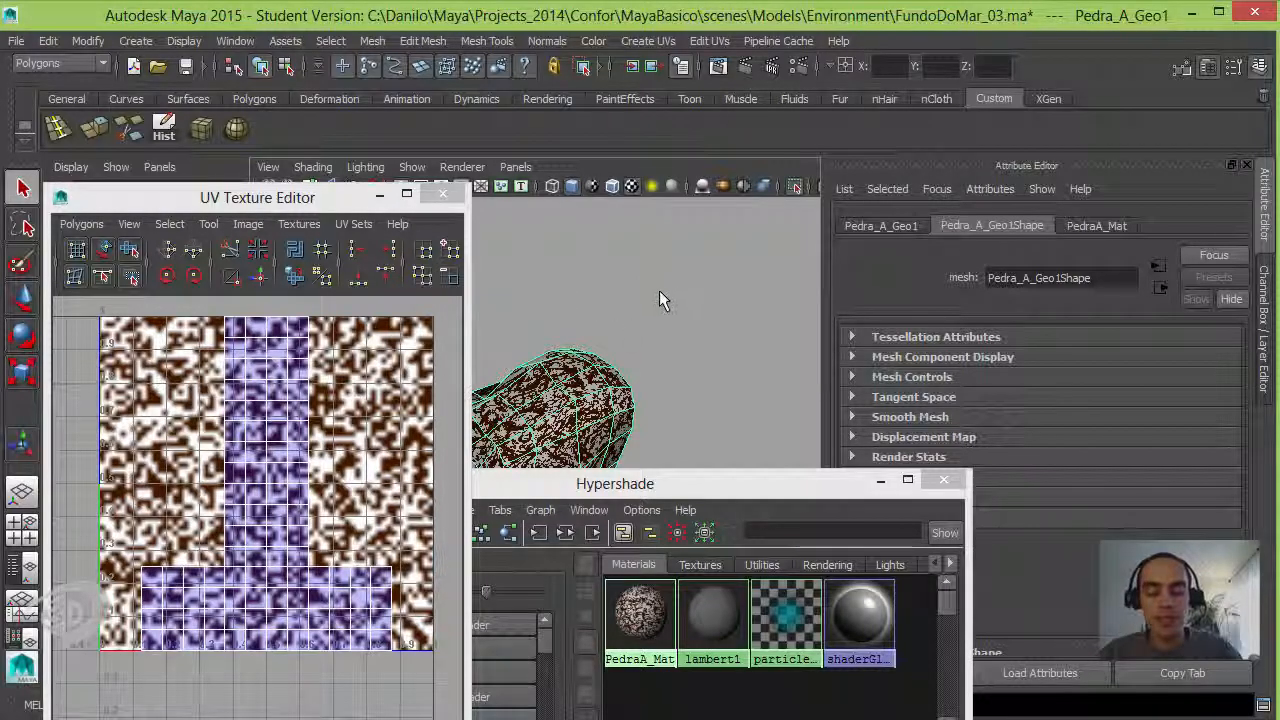
Examine from several angles how the mountain texture wraps over the rock's surface.
key(f)
alt+drag(912, 290, 695, 335)
click(728, 281)
click(695, 335)
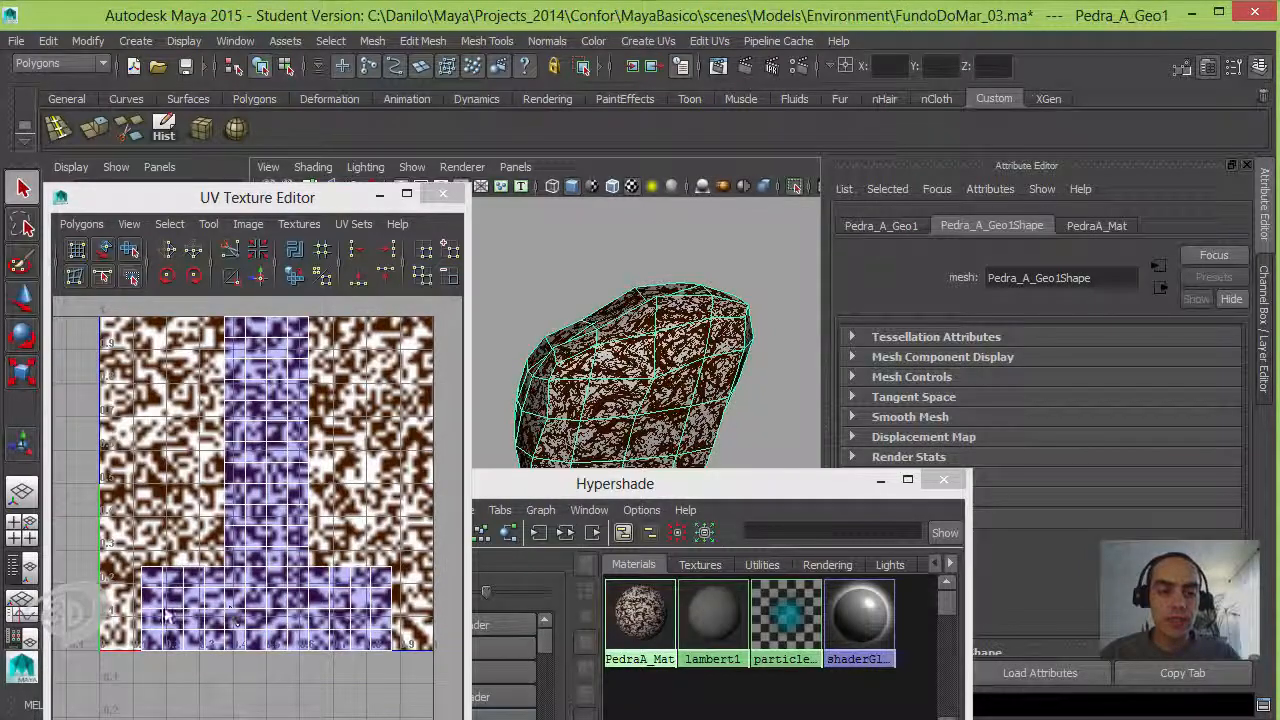
alt+drag(674, 332, 738, 350)
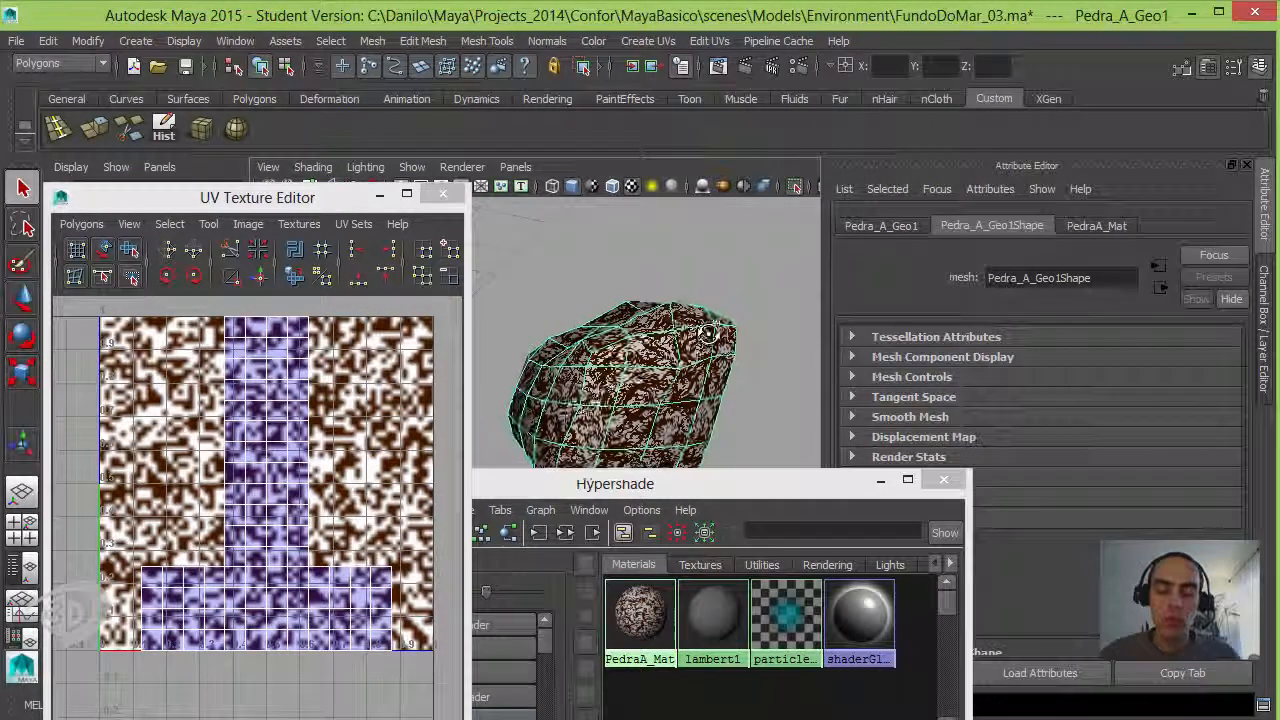
alt+right_drag(738, 350, 766, 357)
alt+drag(766, 357, 680, 330)
alt+right_drag(680, 330, 603, 291)
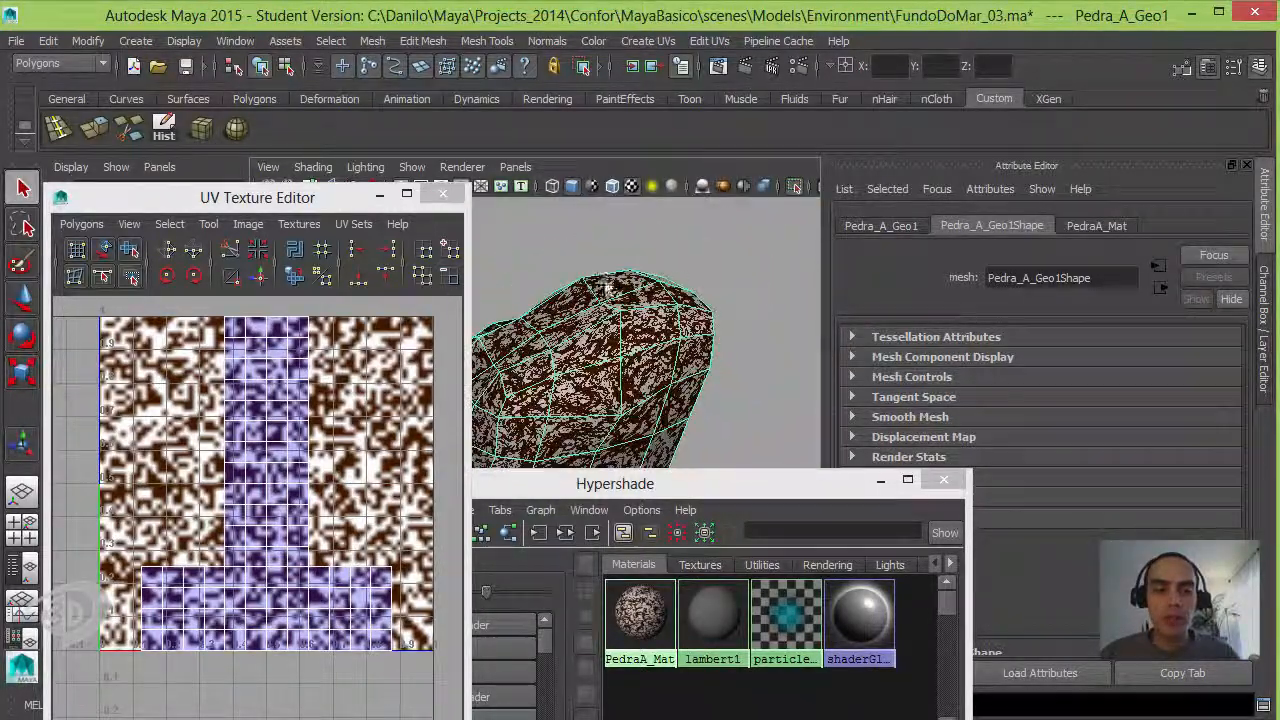
alt+drag(623, 212, 651, 405)
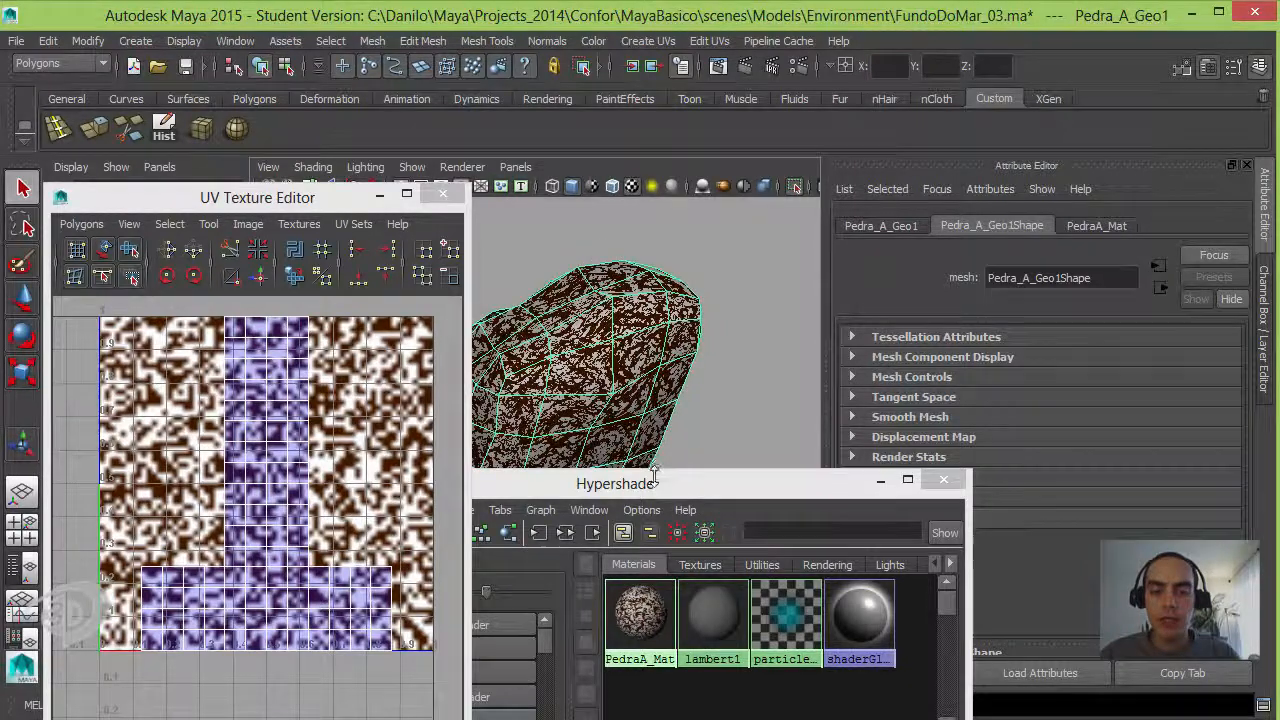
Select the mountain texture node in the Hypershade work area, keeping its attributes and the rock in view.
drag(650, 484, 404, 211)
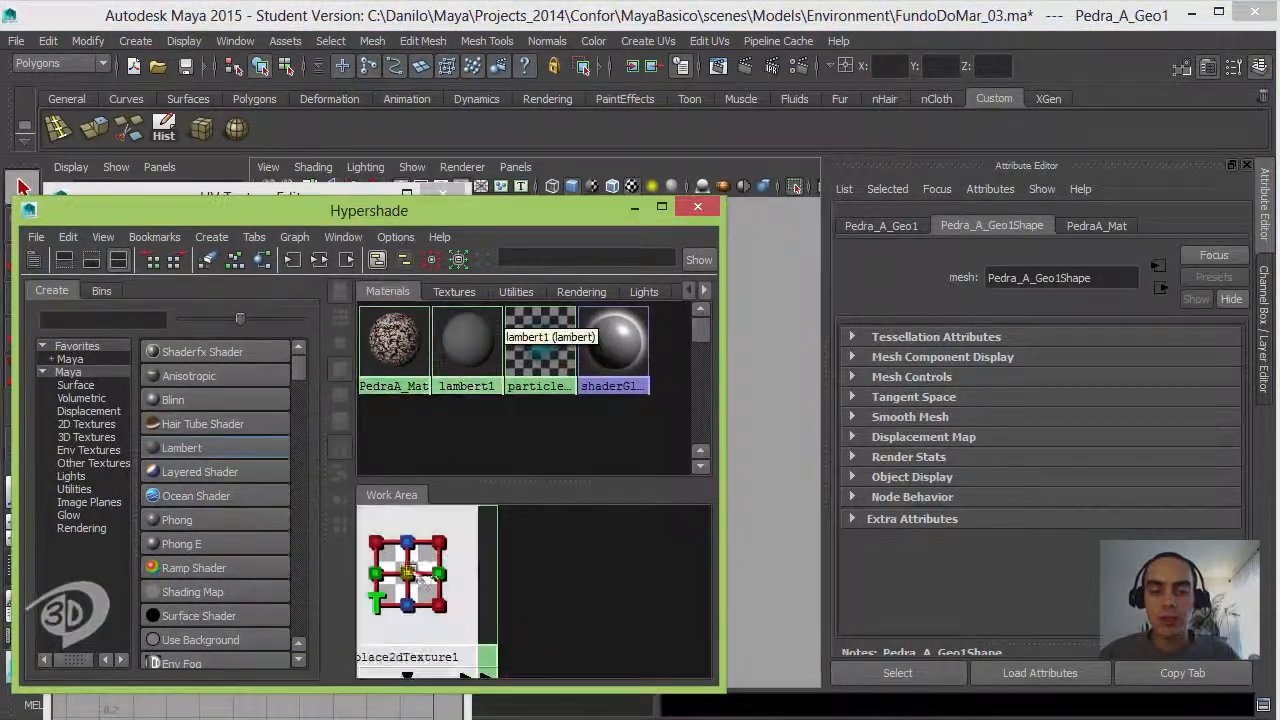
drag(408, 571, 285, 573)
drag(645, 561, 488, 567)
click(445, 522)
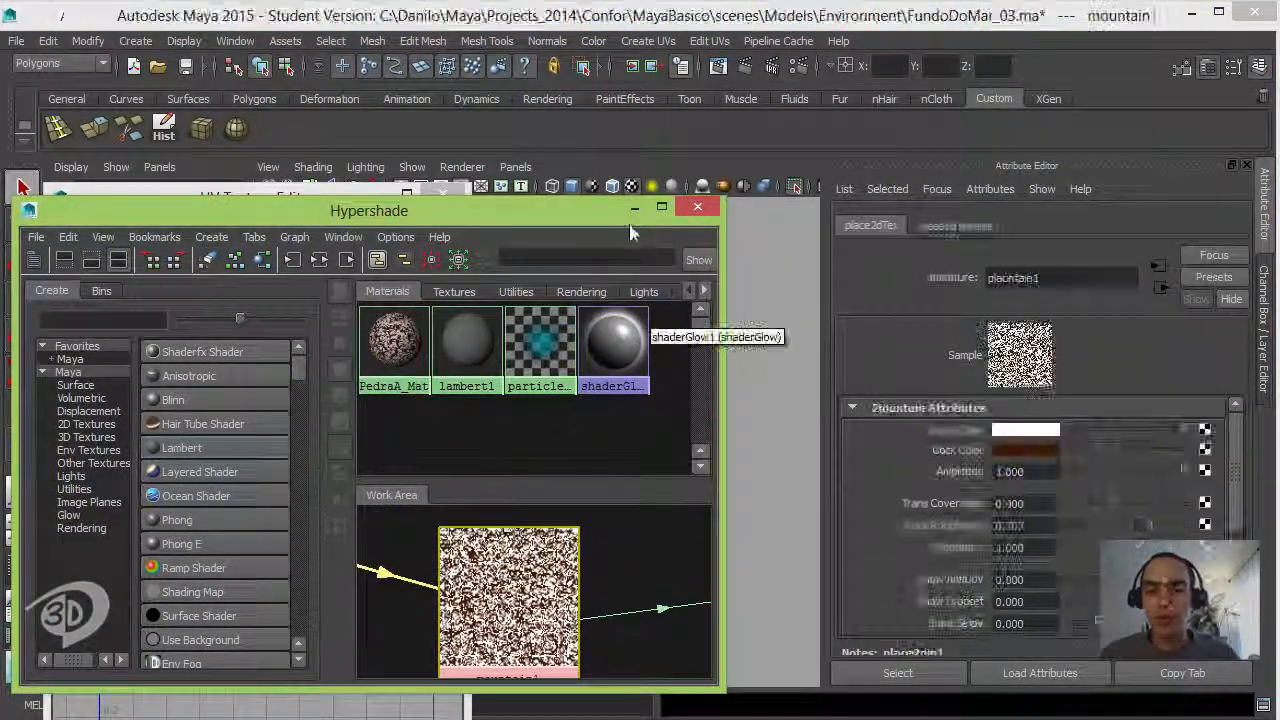
drag(585, 208, 392, 206)
alt+drag(655, 368, 737, 351)
alt+right_drag(737, 351, 745, 357)
alt+middle_drag(744, 357, 737, 353)
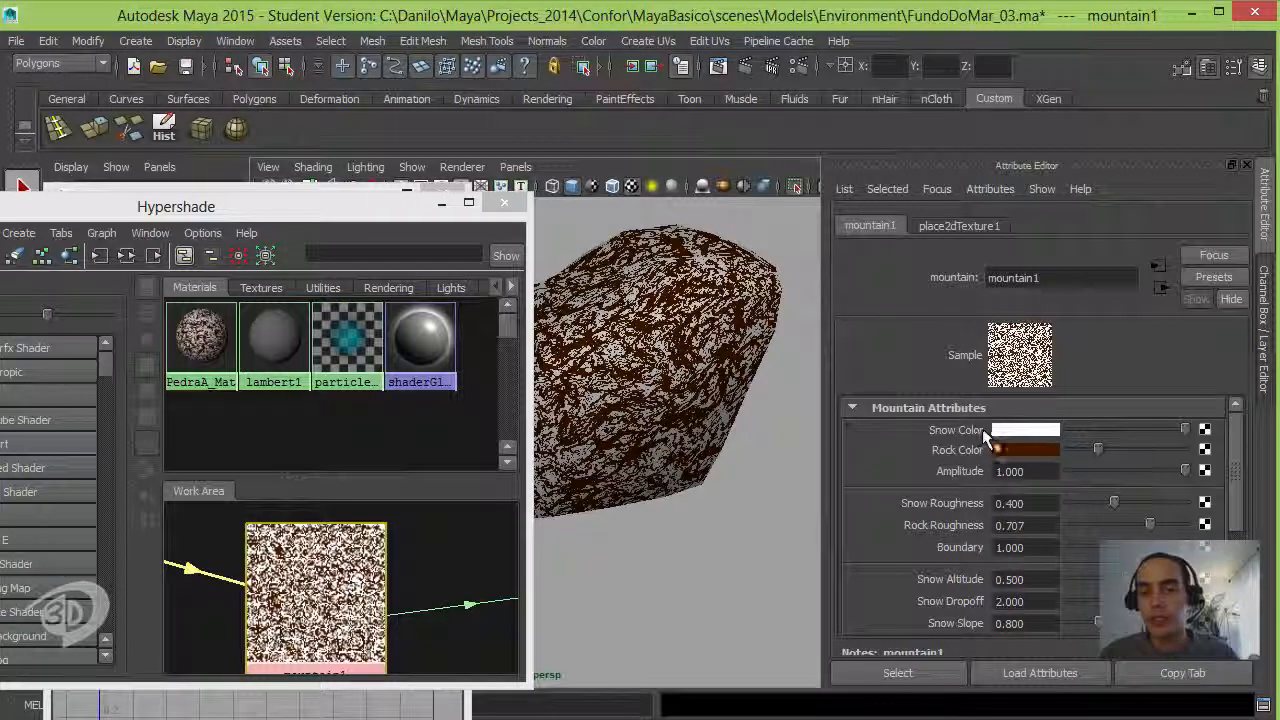
Change the mountain texture's Snow Color to a reddish brown with hue 15.524, saturation 0.635 and value 0.373.
click(1045, 432)
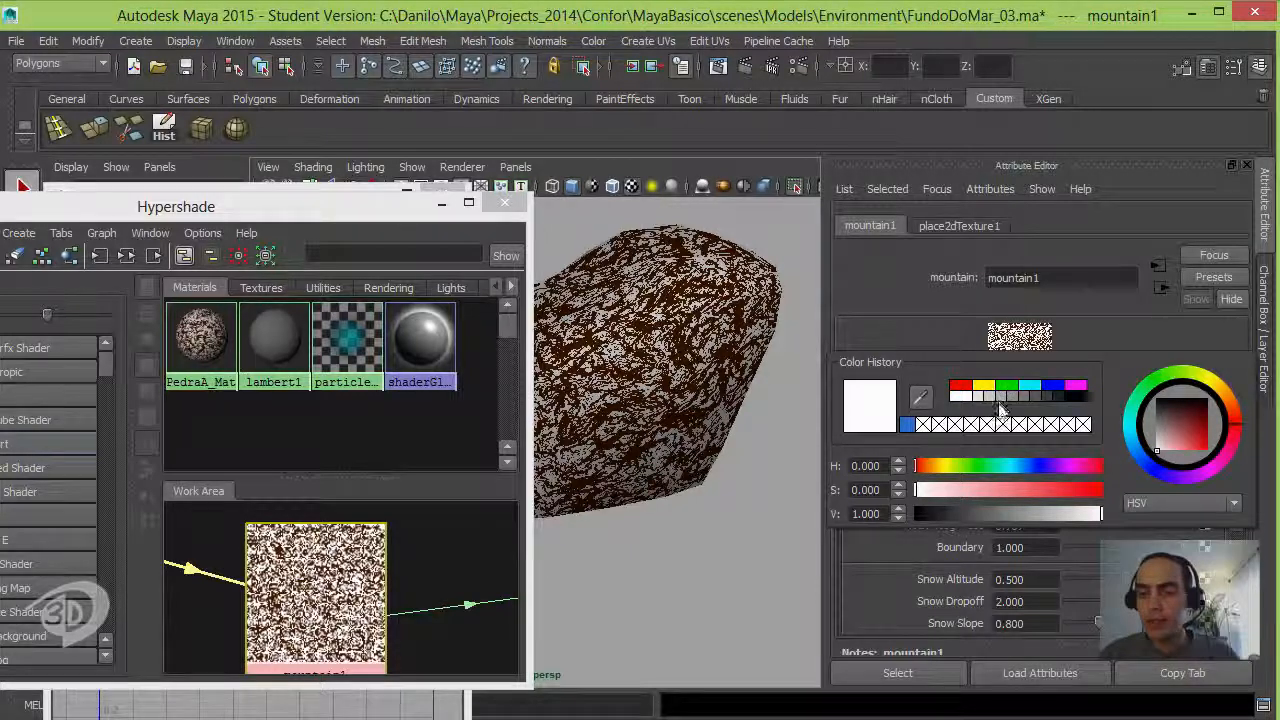
click(1195, 438)
drag(1203, 445, 1199, 417)
drag(1077, 490, 1065, 493)
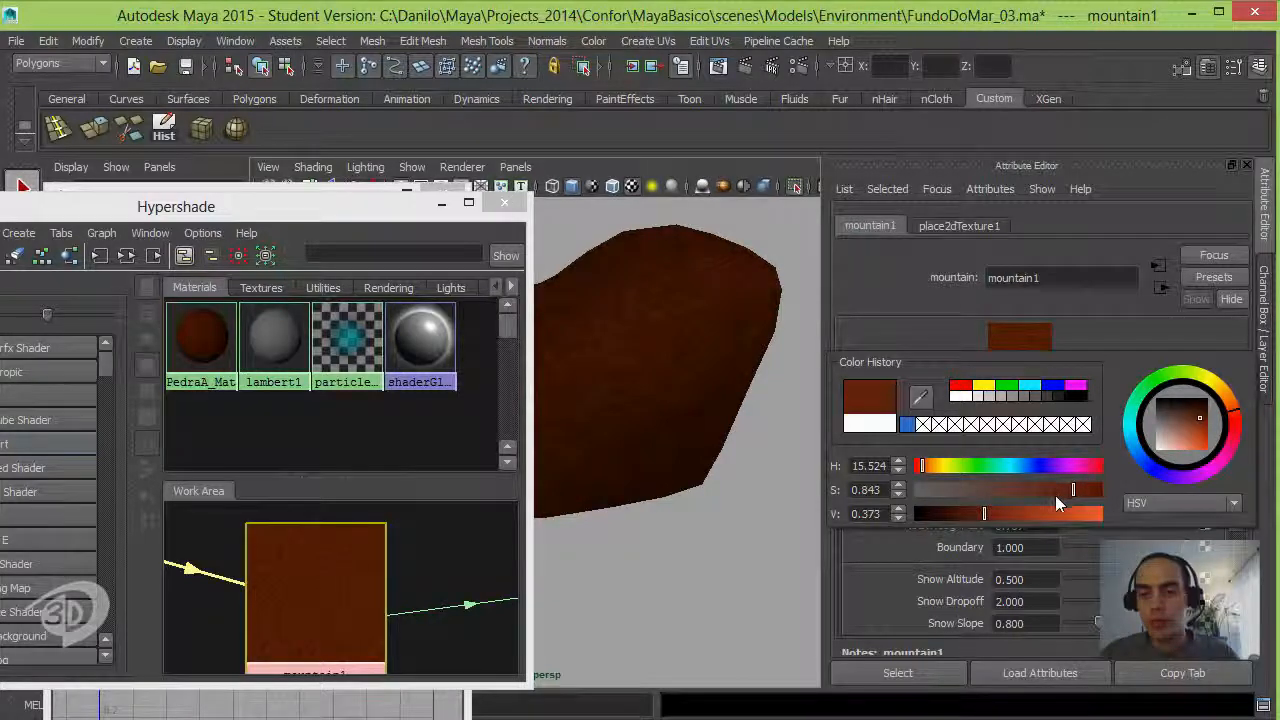
drag(1066, 489, 1035, 489)
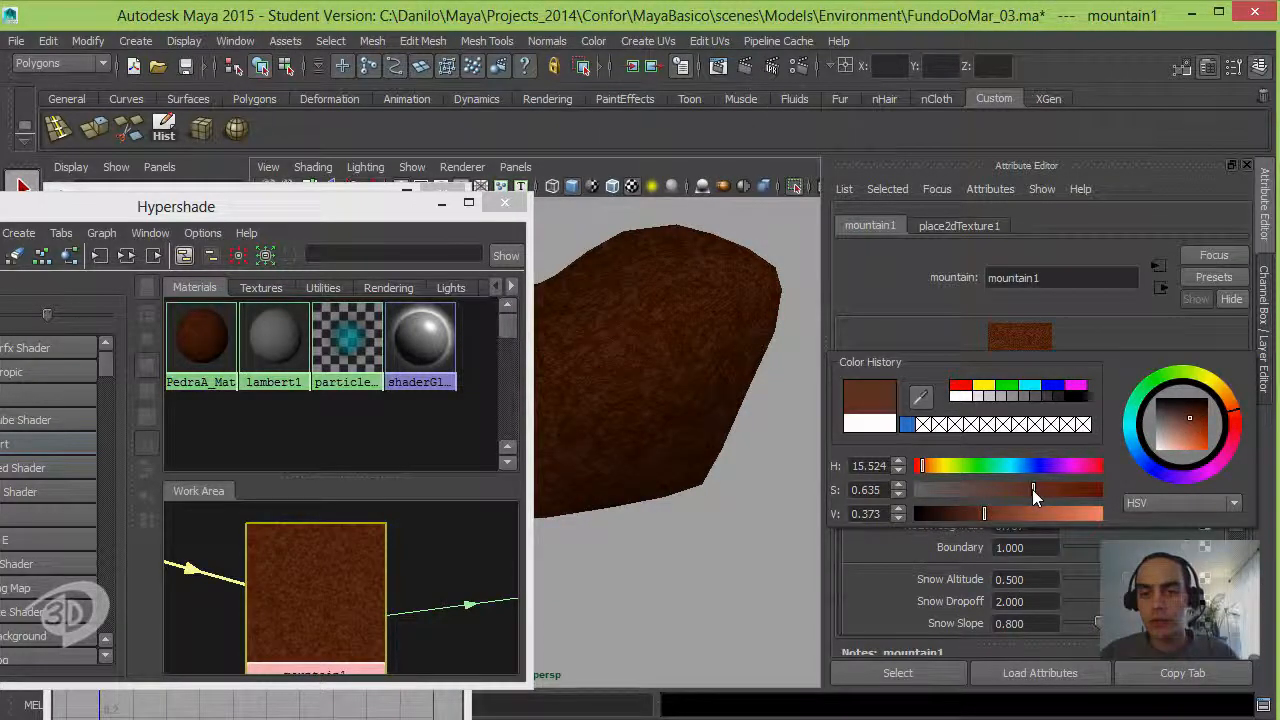
Set the mountain texture's Rock Color to a dark brown with hue 23.359, saturation 0.787 and value 0.287, and check it on the rock.
click(1030, 455)
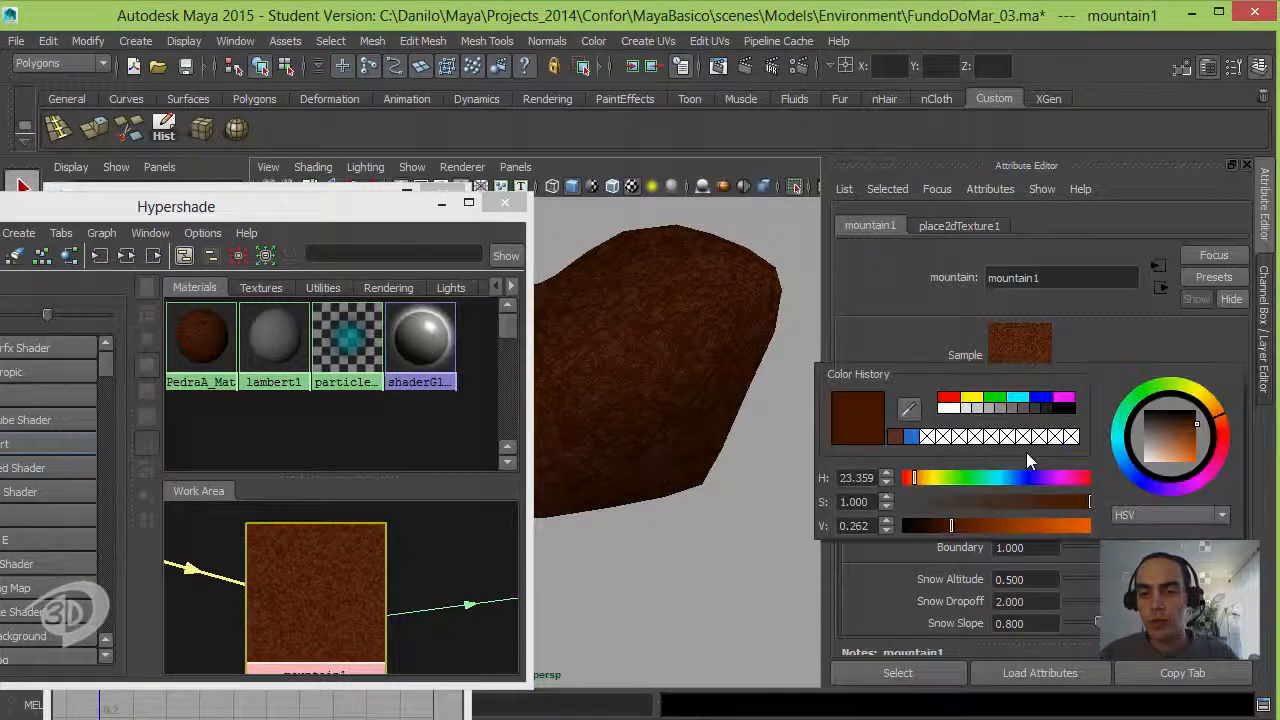
mouse_move(1032, 501)
mouse_down()
mouse_move(1047, 498)
mouse_move(955, 526)
mouse_up()
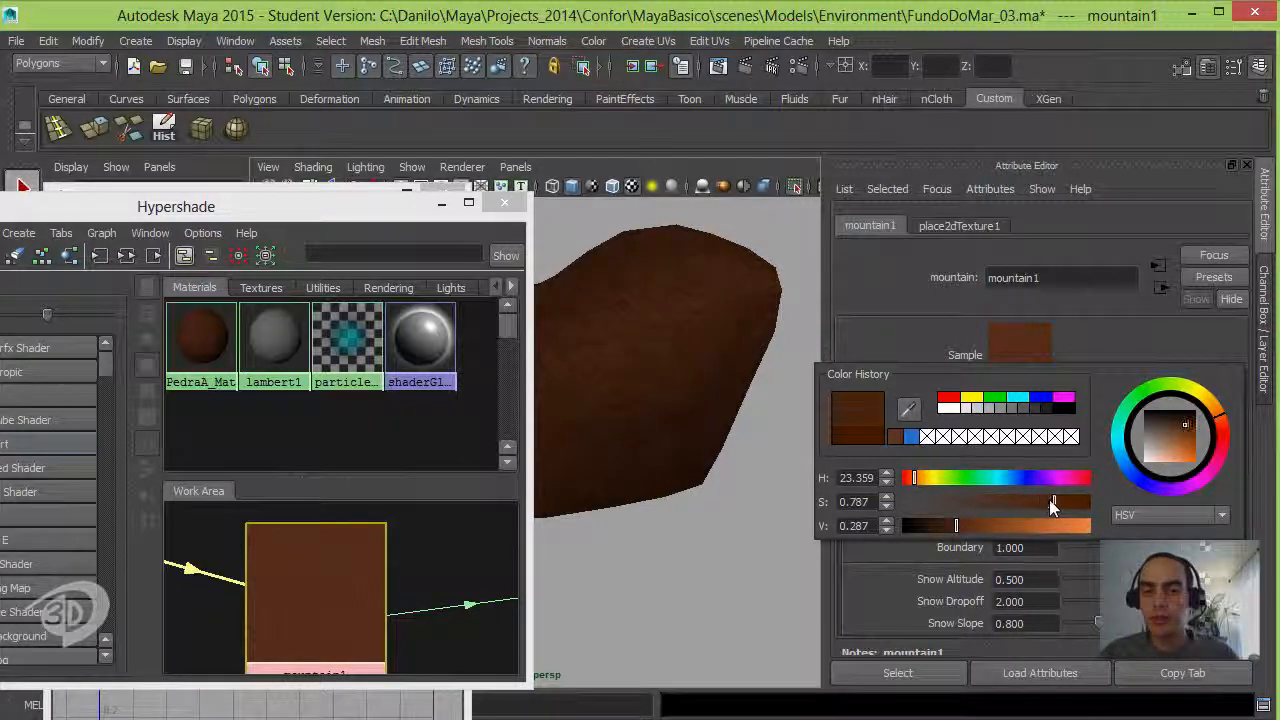
alt+drag(680, 466, 558, 482)
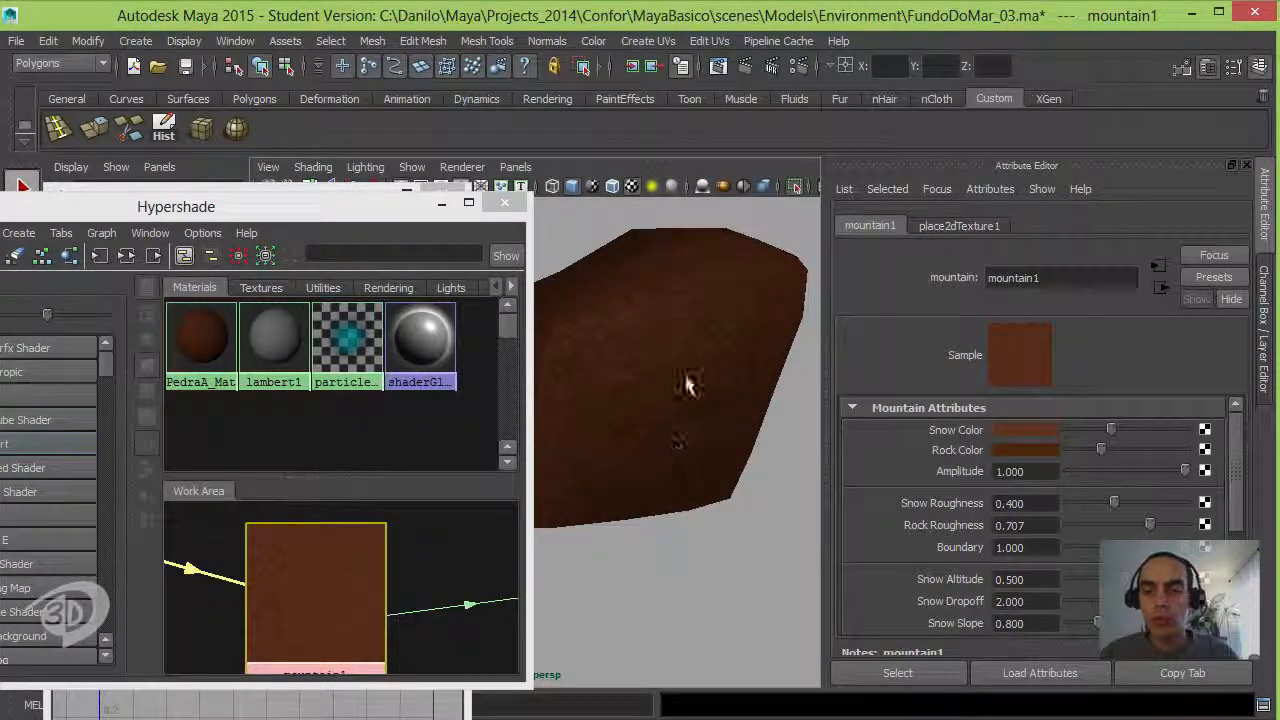
alt+drag(698, 393, 676, 334)
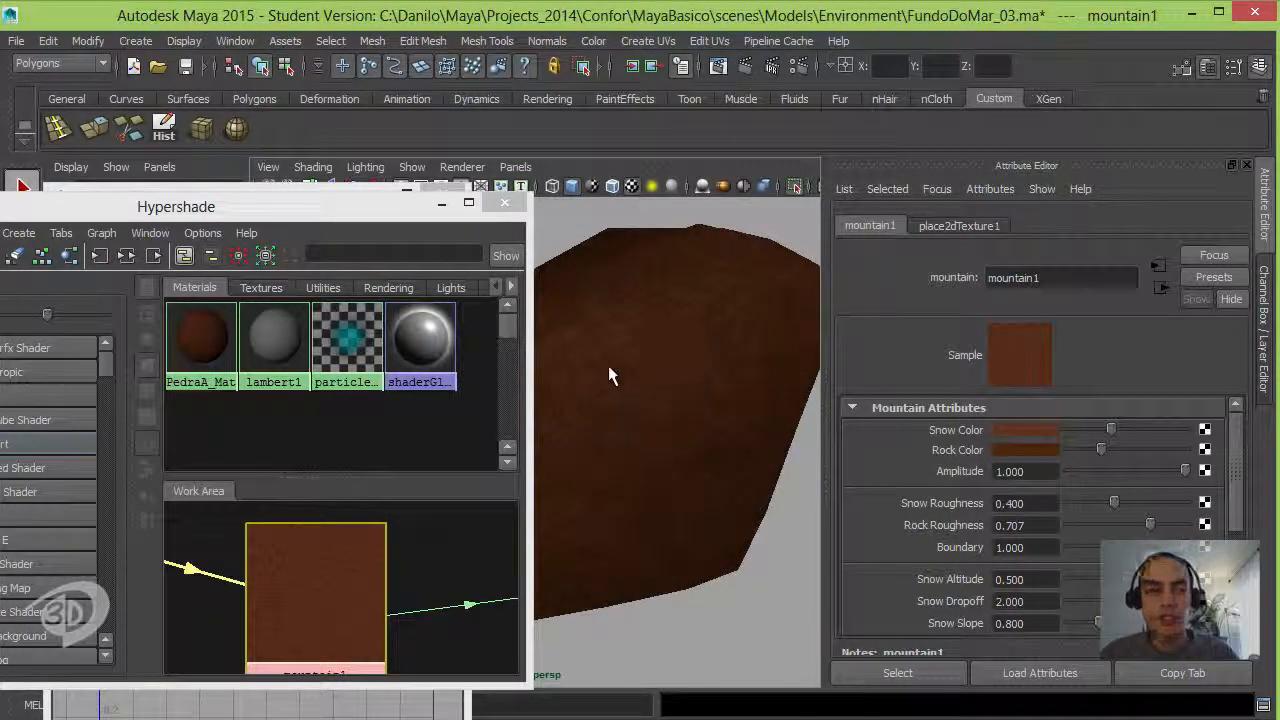
Rearrange the UV Texture Editor and Hypershade windows so the rock stays visible, and bring the whole mountain texture node into view.
drag(380, 206, 436, 273)
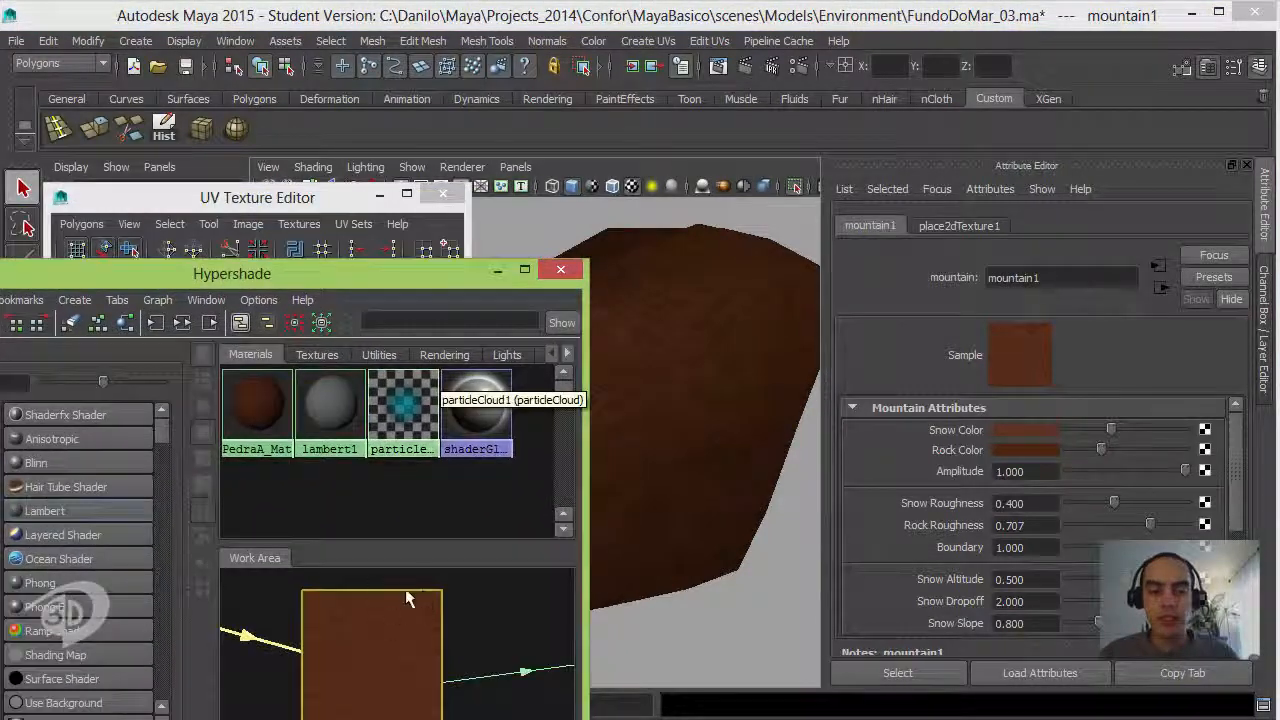
click(270, 194)
drag(270, 194, 238, 75)
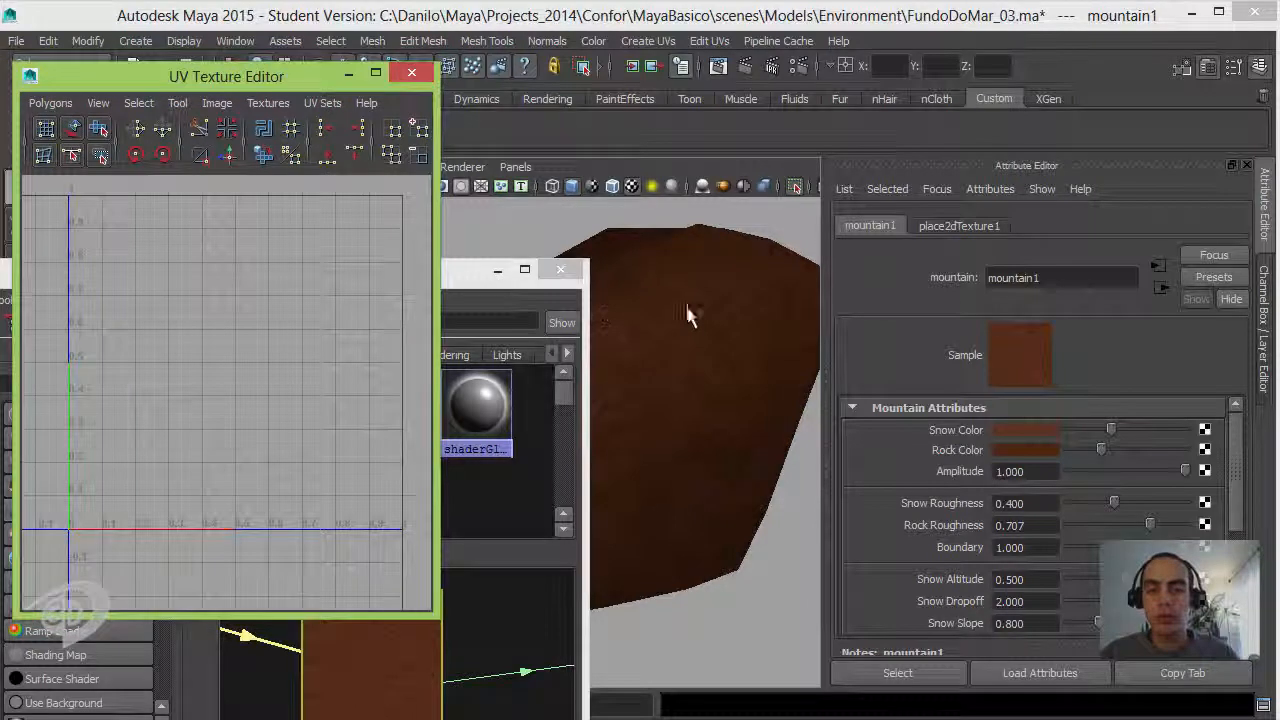
drag(539, 269, 491, 212)
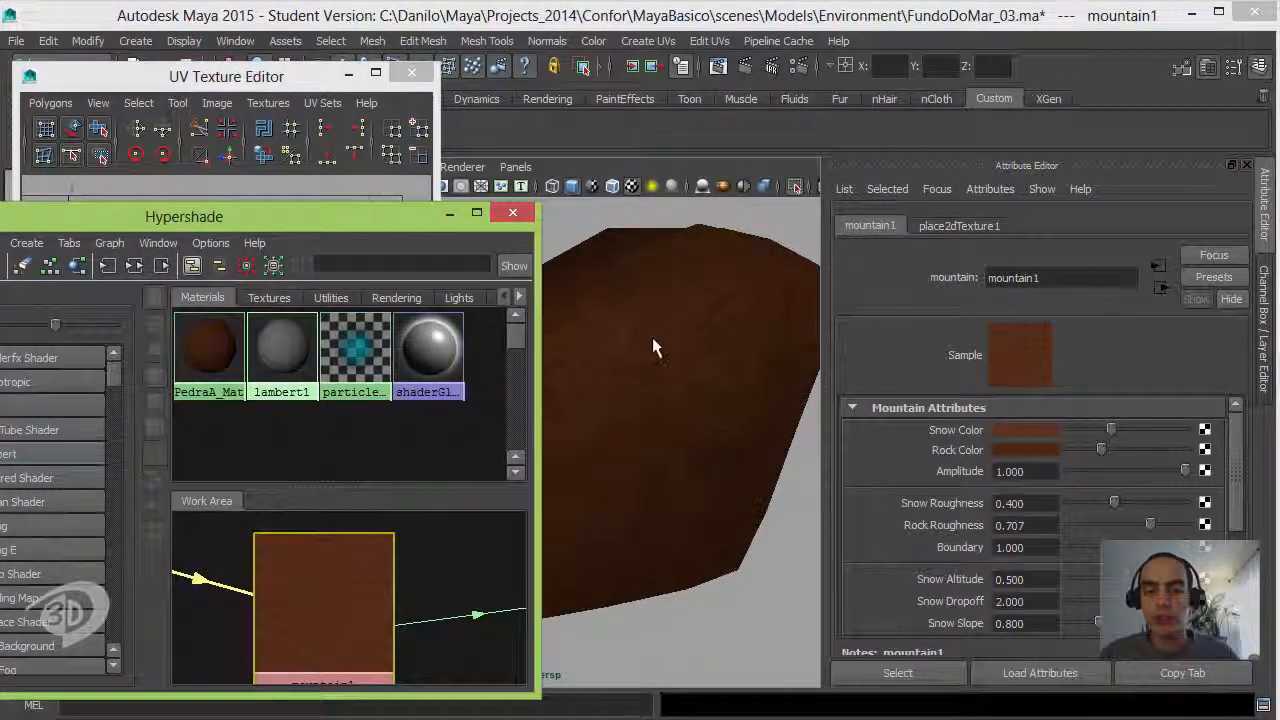
alt+middle_drag(326, 595, 317, 565)
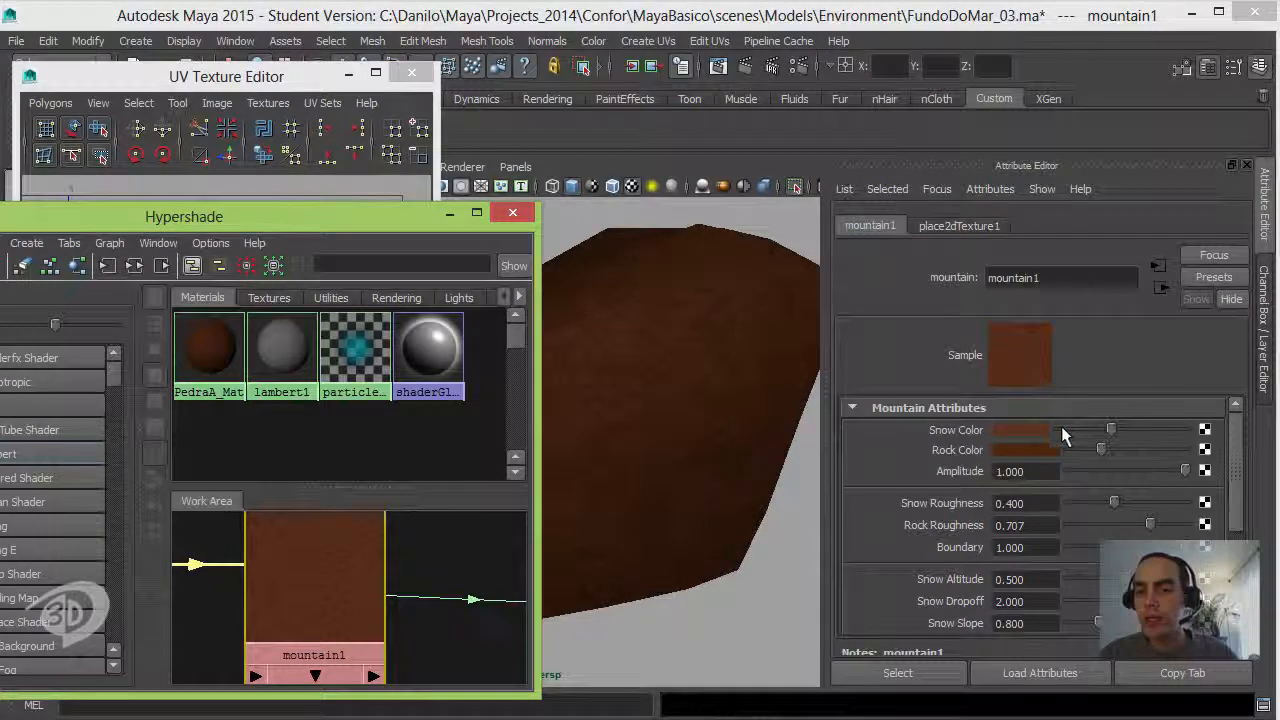
Set the mountain texture's Amplitude to 0.735, Snow Roughness to 0.231, Rock Roughness to 0.556 and Boundary to 0.829.
drag(1185, 474, 1167, 552)
drag(1234, 502, 1236, 548)
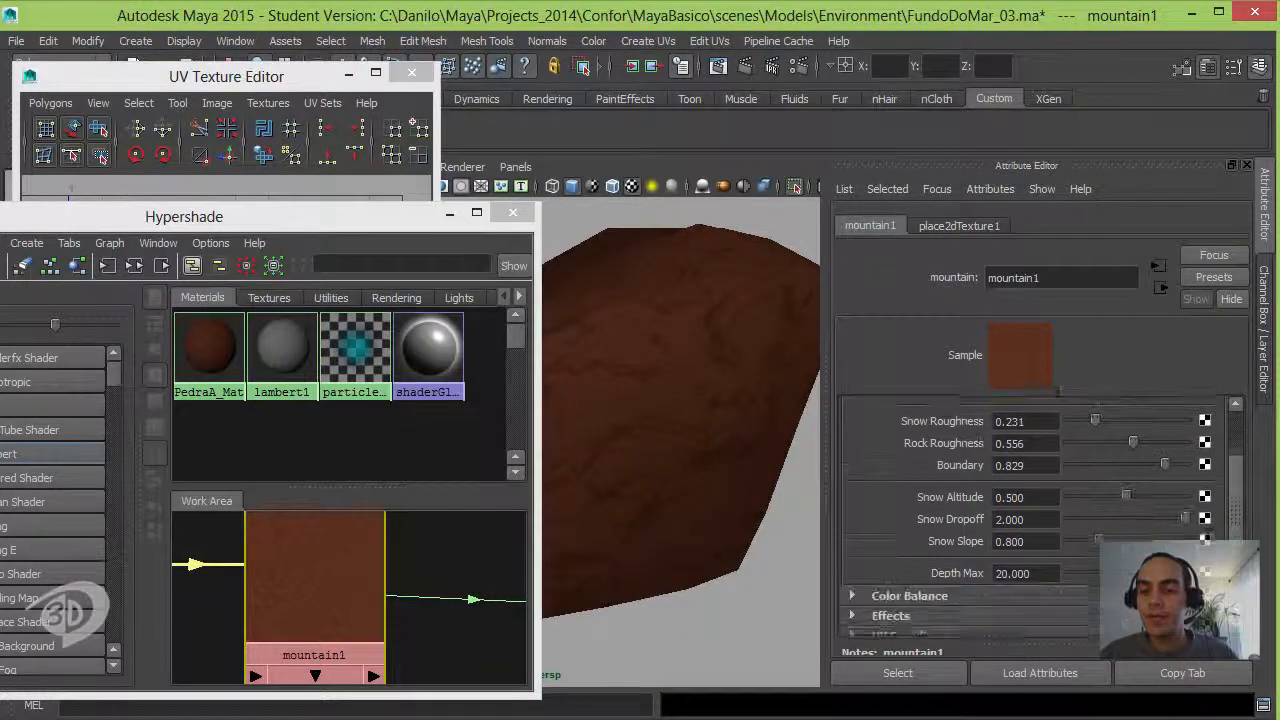
Set the mountain texture's Snow Altitude to 0.615, Snow Dropoff to 0.581, Snow Slope to 1.385 and Depth Max to 29.744.
drag(1126, 496, 1102, 520)
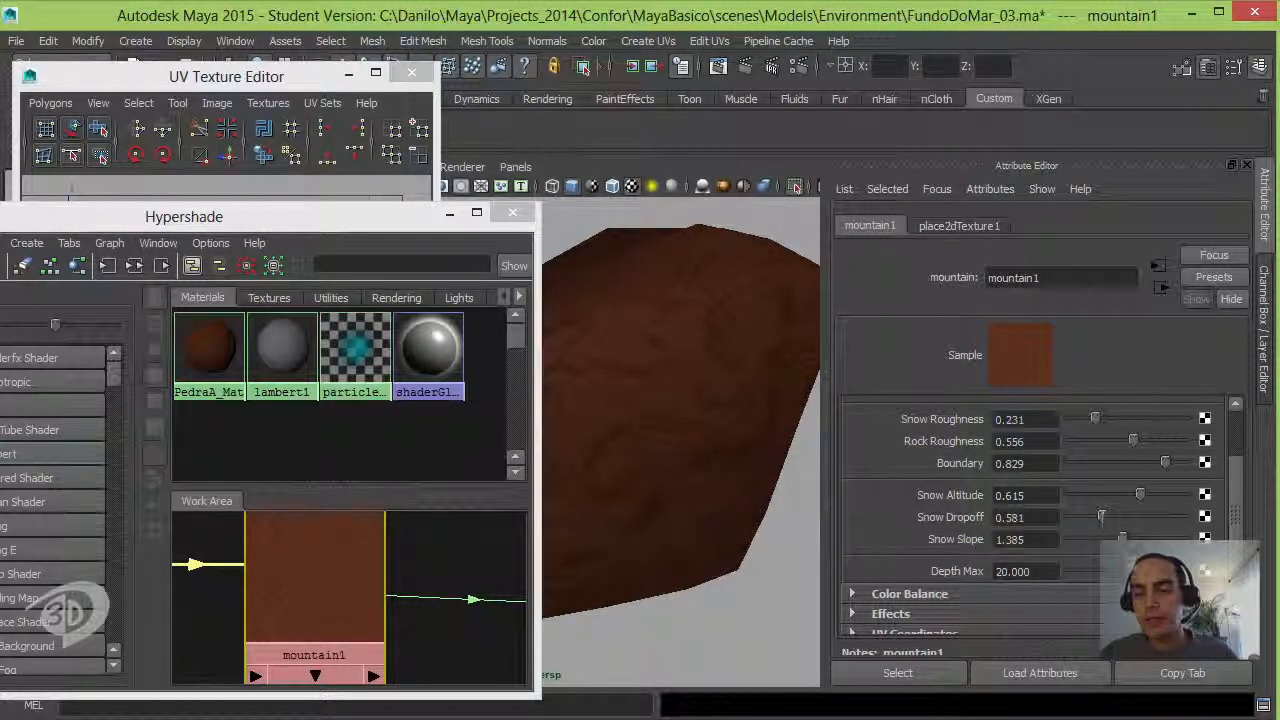
drag(1131, 573, 1160, 572)
alt+drag(706, 383, 720, 425)
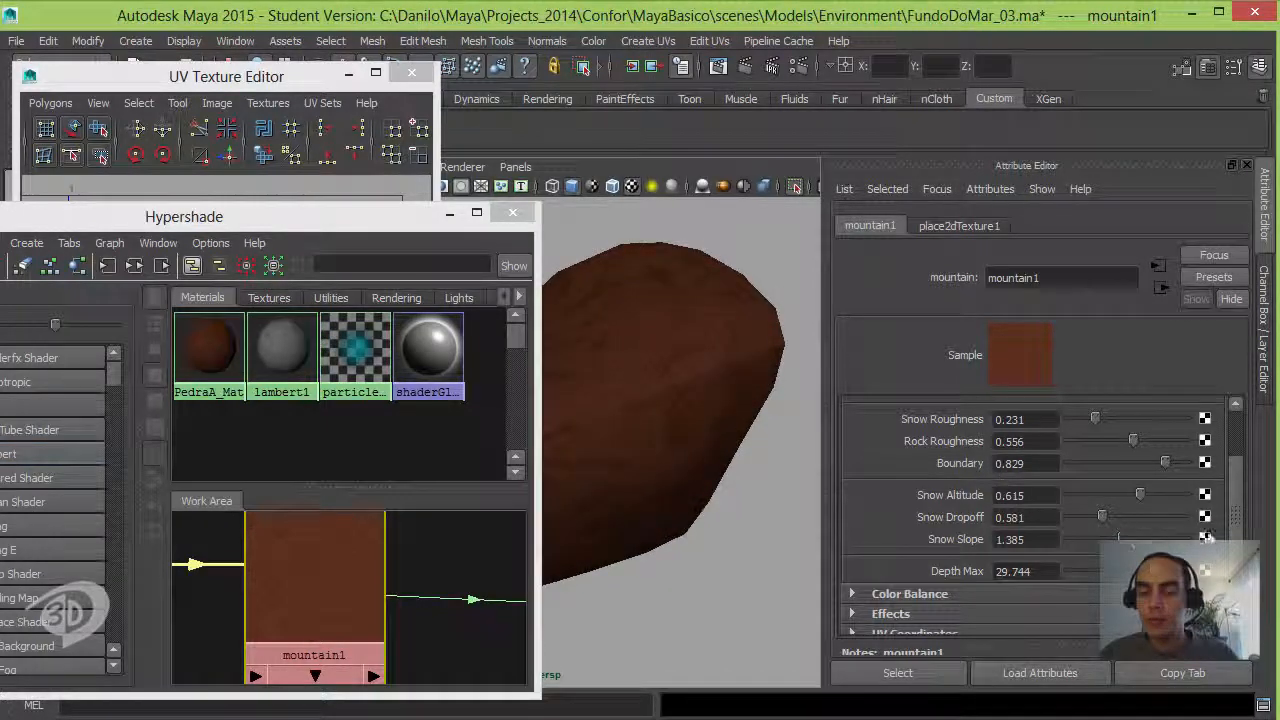
Shift the Snow Color to a yellower brown with hue 29.055, saturation 0.680 and value 0.421.
drag(1238, 520, 1232, 455)
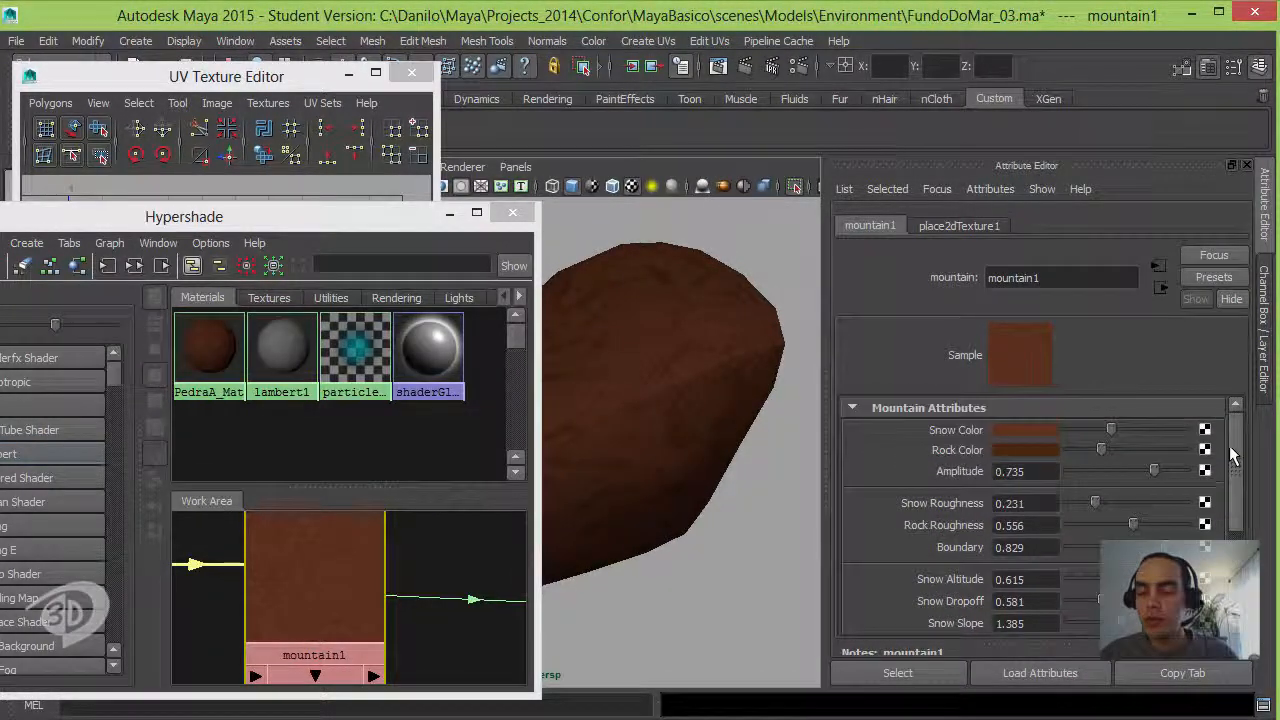
click(1038, 432)
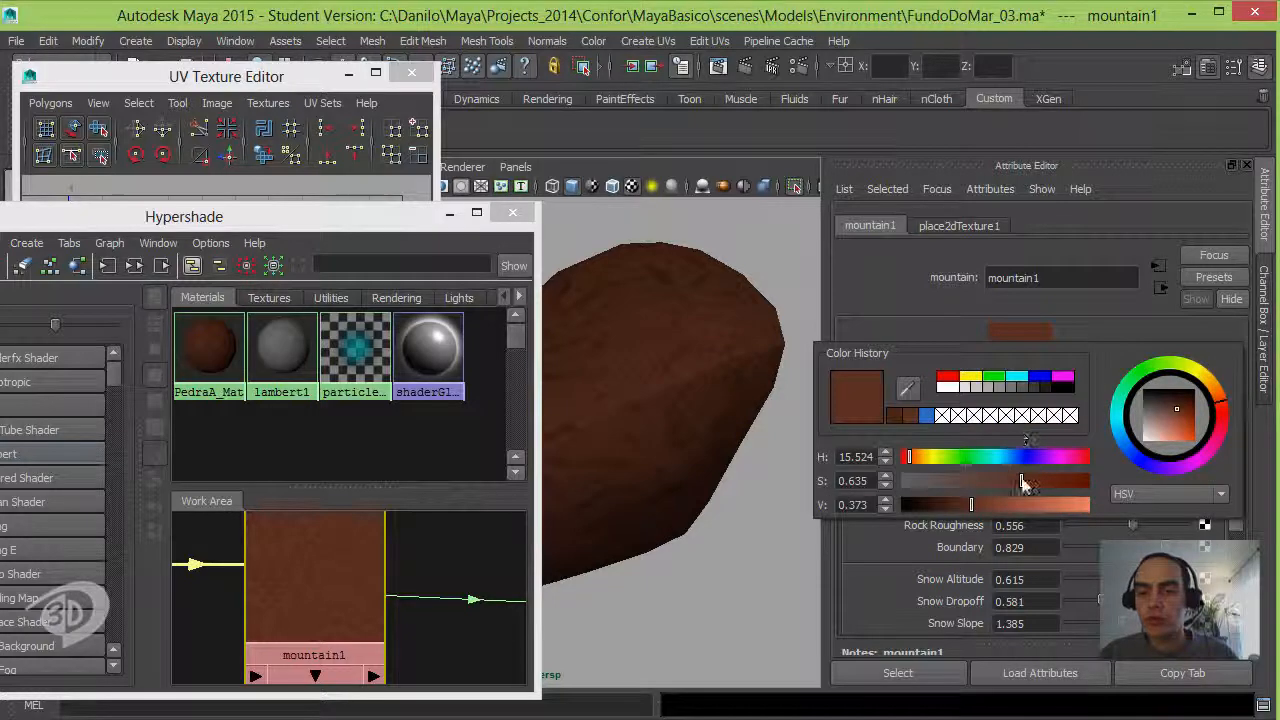
mouse_move(1020, 480)
mouse_down()
mouse_move(1037, 482)
mouse_move(960, 507)
mouse_move(990, 512)
mouse_move(1040, 482)
mouse_up()
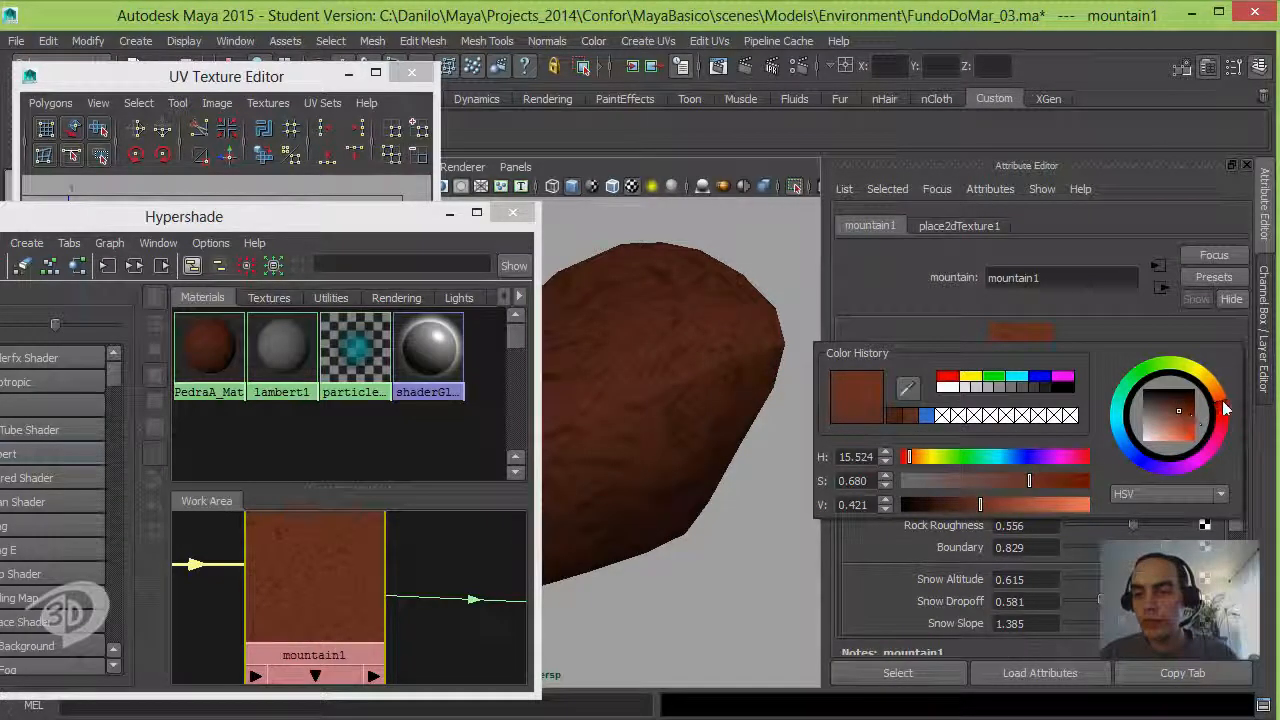
drag(1224, 408, 1216, 394)
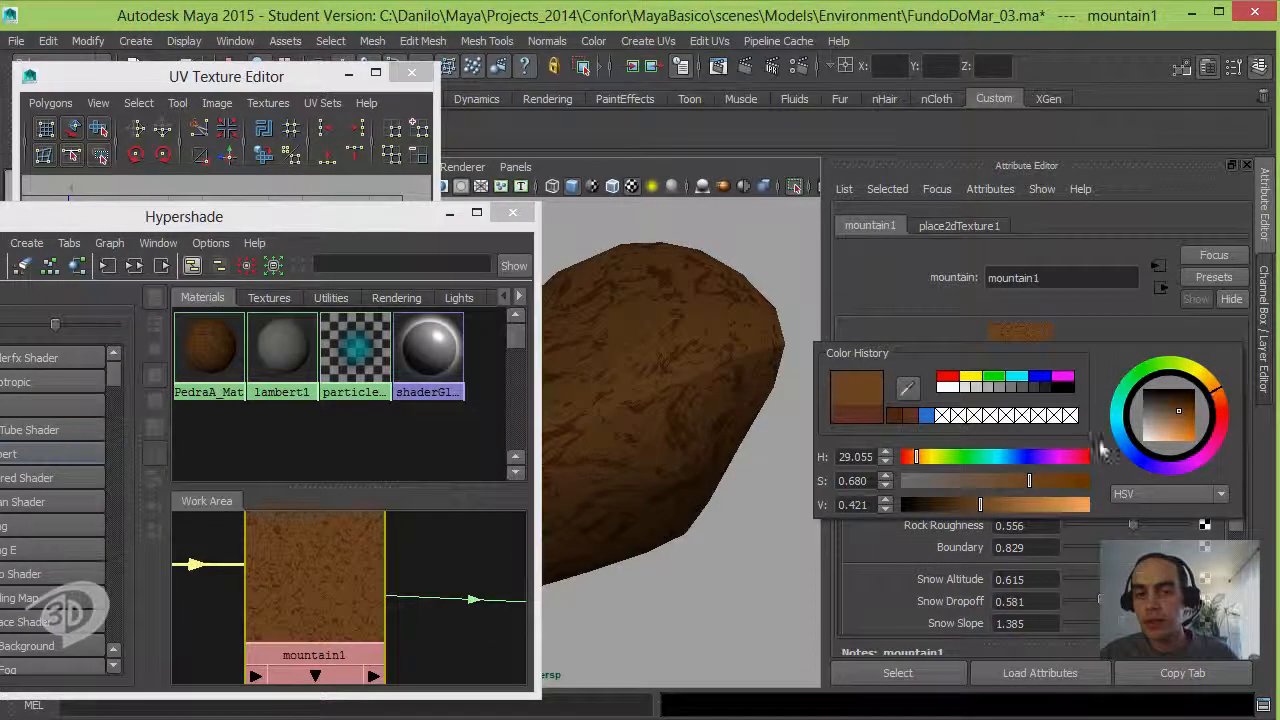
Turn off the rock's isolation to show the full seabed scene, and minimize the Hypershade and UV Texture Editor windows.
alt+drag(797, 448, 731, 459)
alt+right_drag(731, 459, 715, 460)
alt+drag(715, 460, 655, 440)
alt+right_drag(655, 440, 611, 401)
alt+middle_drag(700, 350, 749, 317)
alt+drag(745, 345, 750, 297)
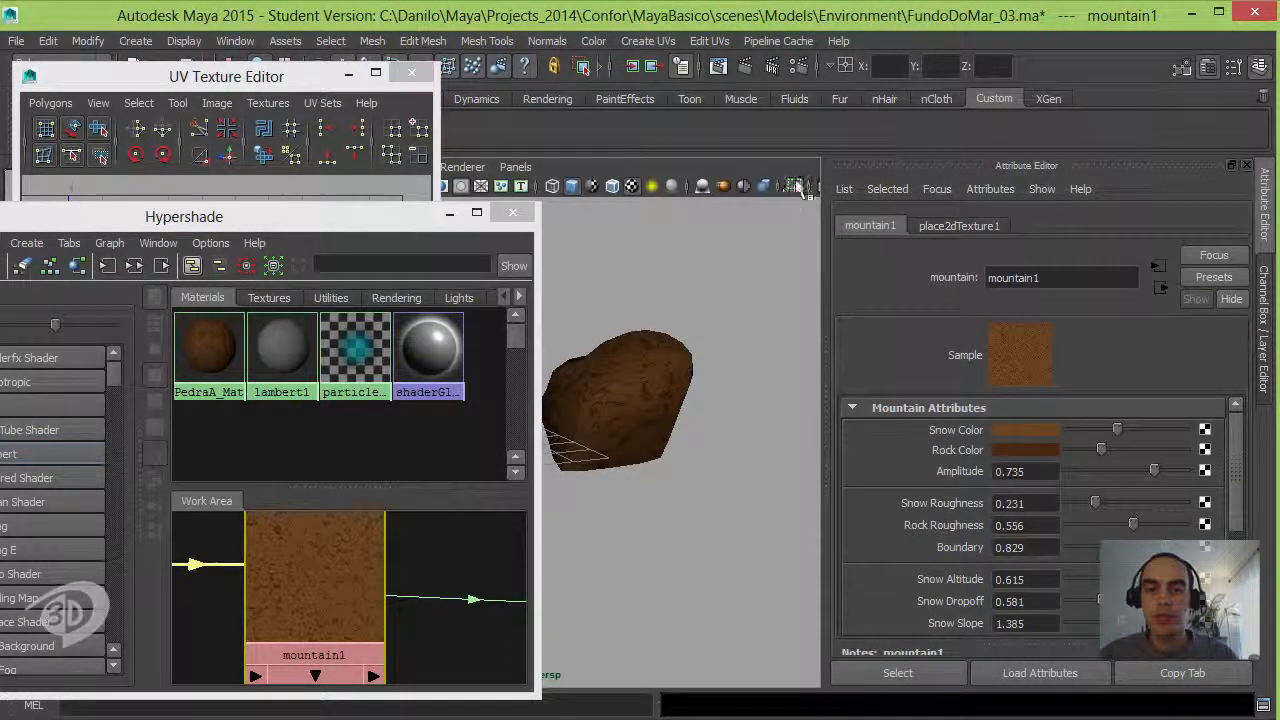
click(449, 214)
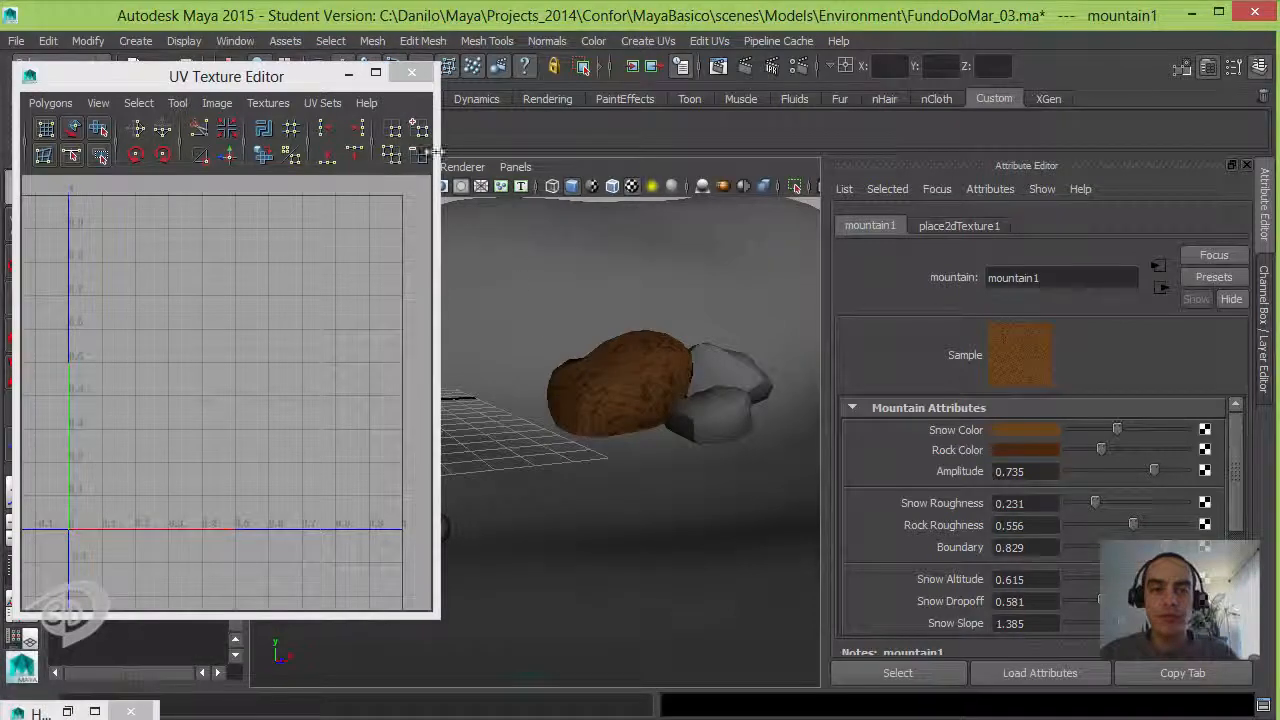
click(348, 74)
Set the mountain texture's Amplitude to 0.974 while checking the rock in the scene.
alt+drag(537, 309, 400, 336)
scroll(502, 338, up, 4)
alt+drag(540, 350, 580, 388)
scroll(678, 402, up, 4)
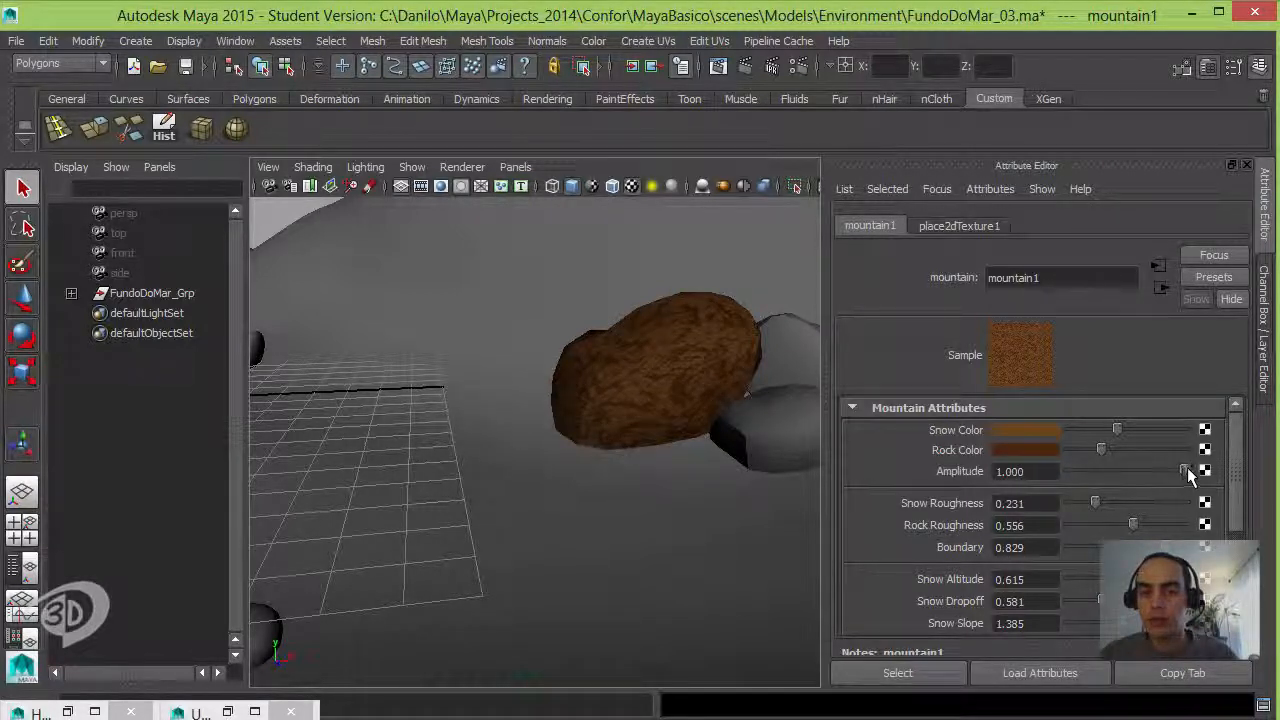
mouse_move(1172, 478)
mouse_down()
mouse_move(1100, 472)
mouse_move(1181, 470)
mouse_up()
Compare the textured rock with its surroundings and isolate the untextured rock Pedra_A_Geo3 behind it.
alt+drag(632, 460, 618, 420)
alt+right_drag(618, 420, 486, 417)
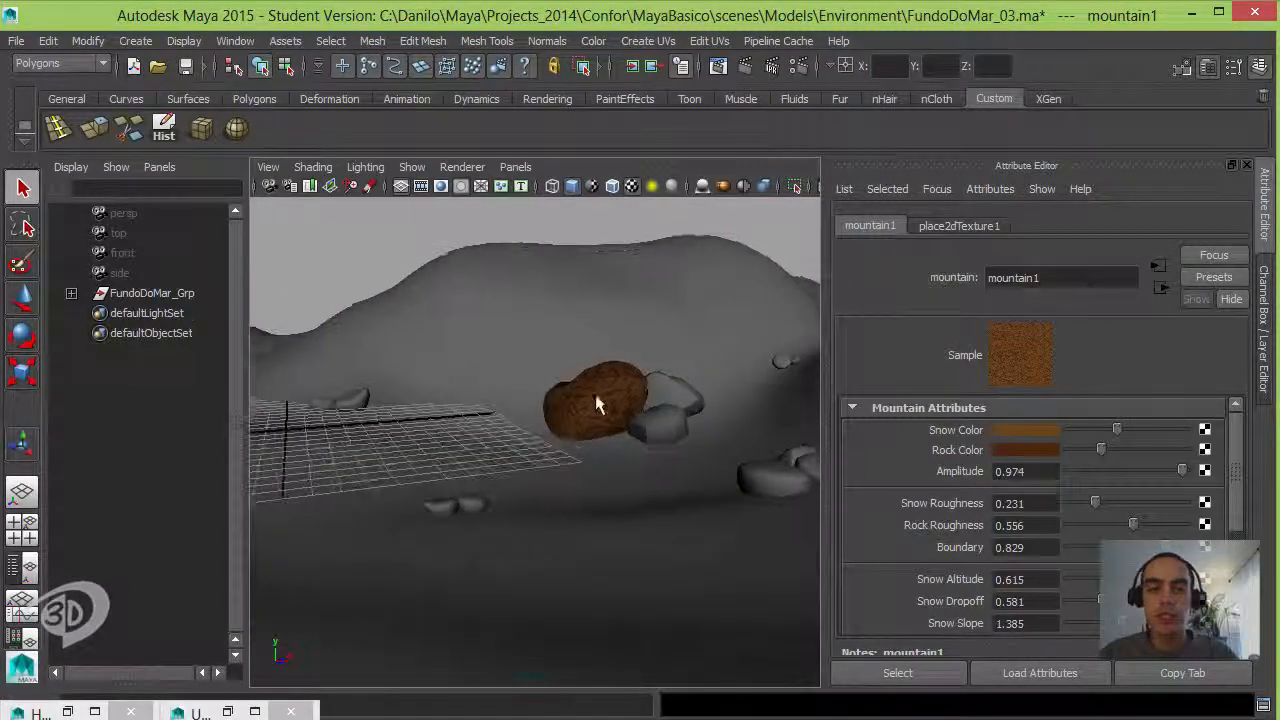
alt+drag(645, 442, 593, 427)
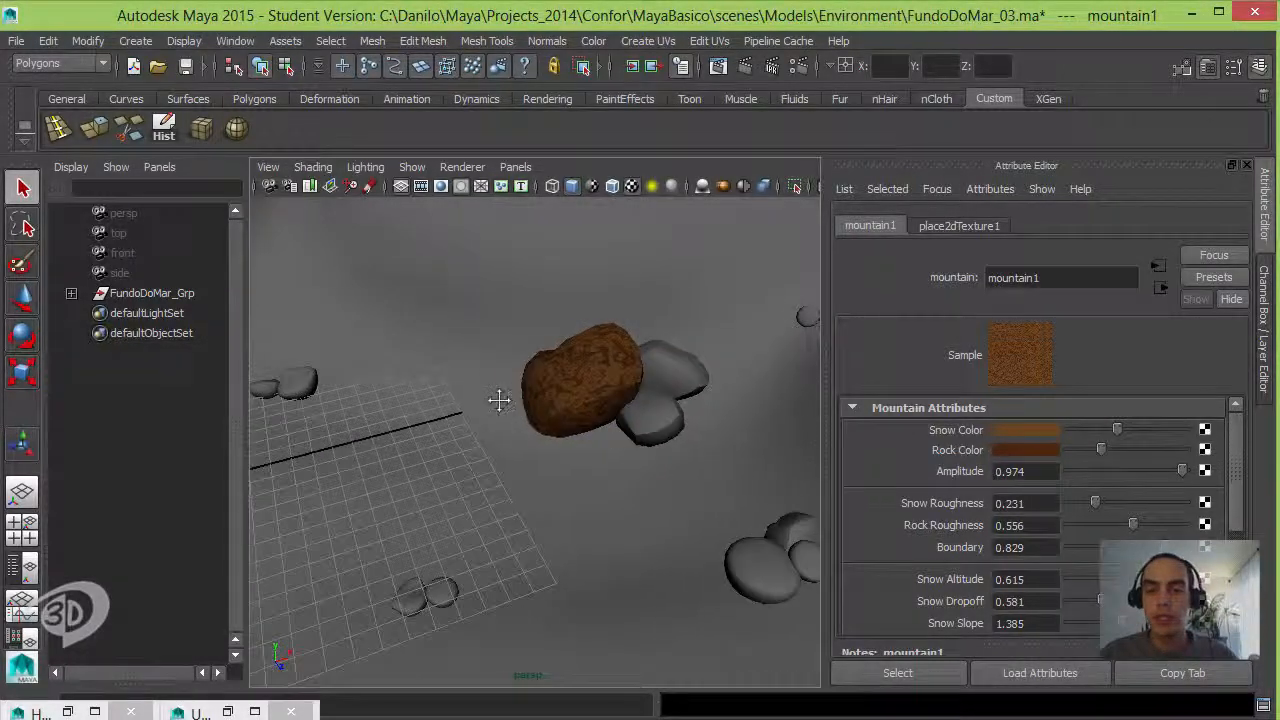
alt+drag(500, 397, 584, 478)
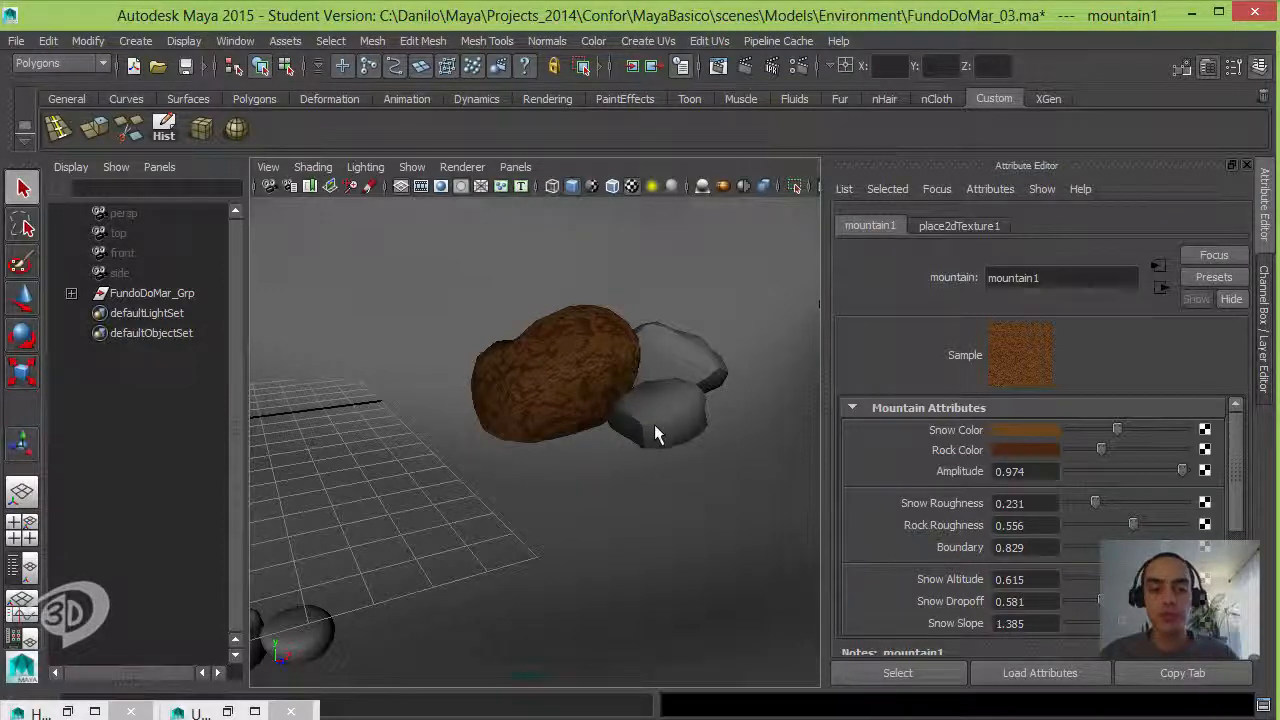
alt+drag(663, 429, 624, 397)
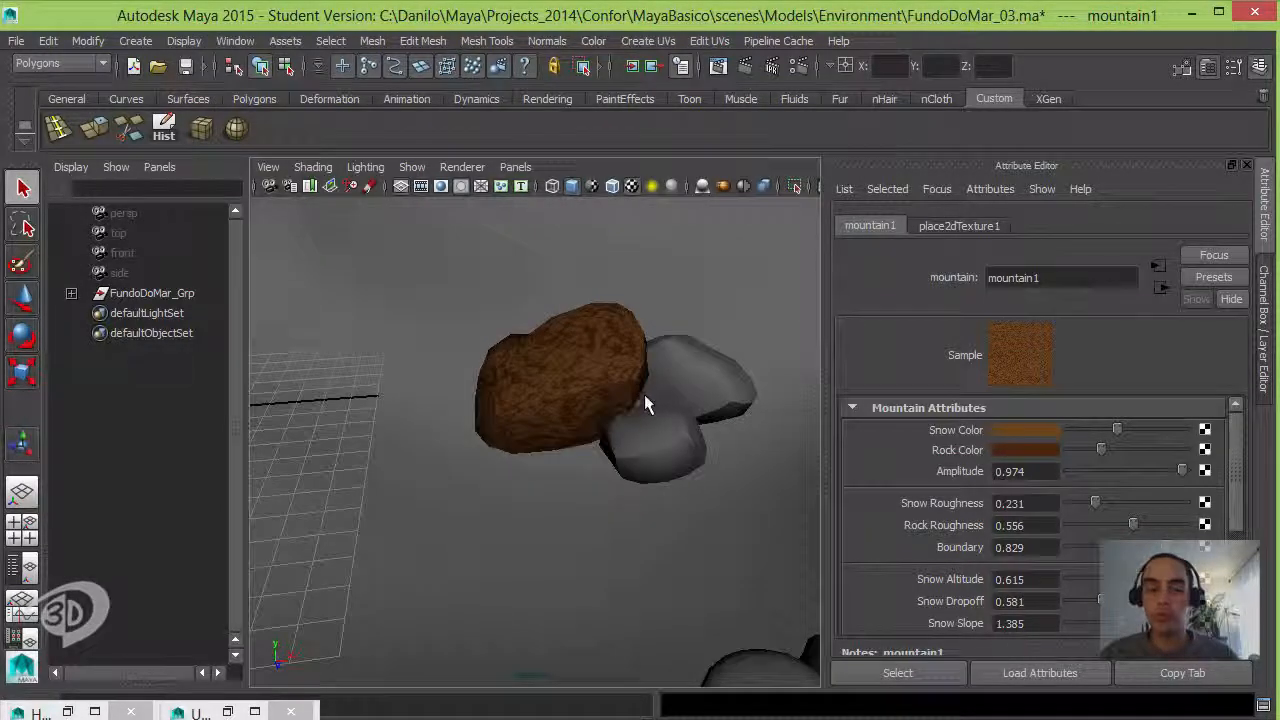
click(692, 381)
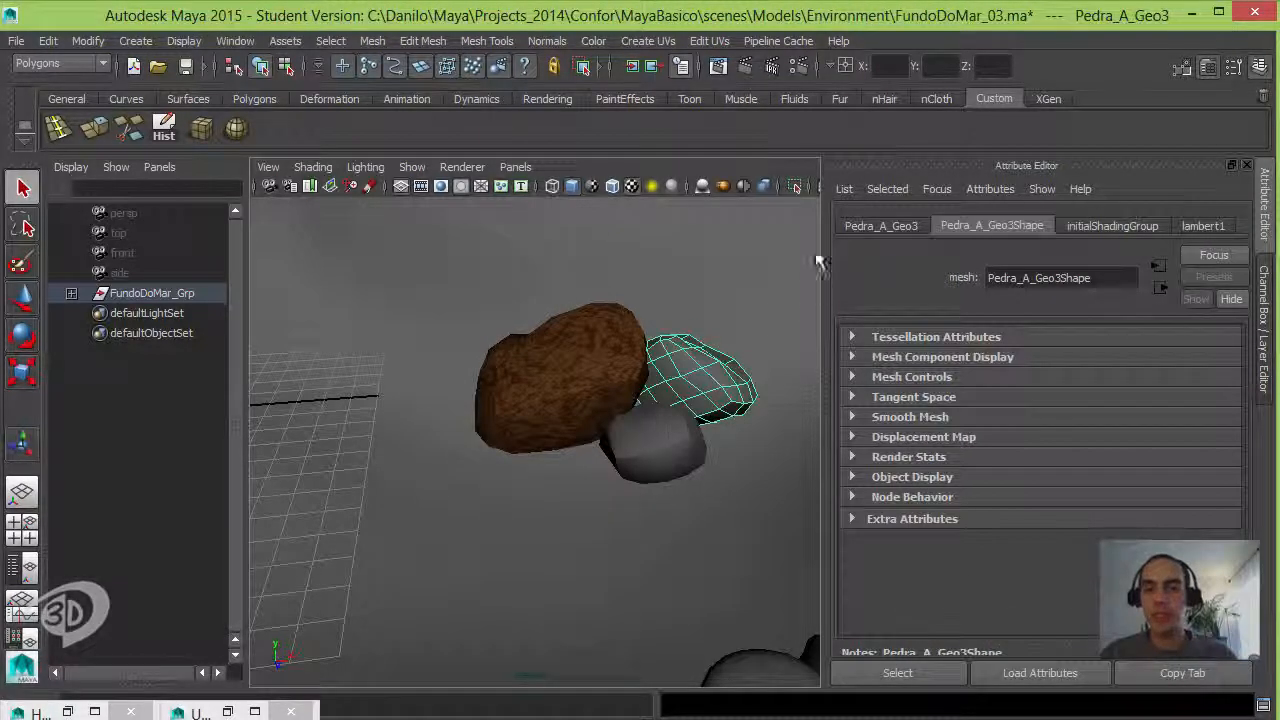
click(795, 188)
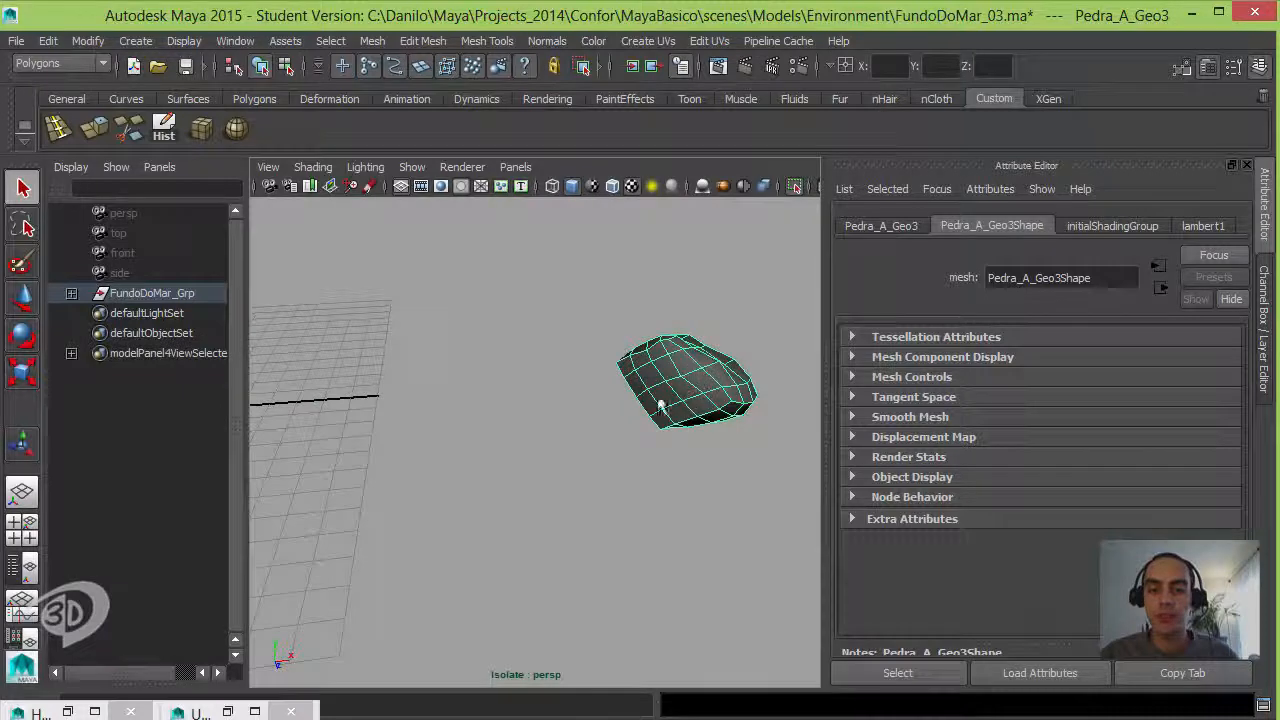
Inspect the isolated rock up close and its UV layout in the UV Texture Editor, leaving that window minimized.
alt+middle_drag(660, 405, 474, 434)
alt+right_drag(474, 434, 706, 423)
alt+middle_drag(650, 384, 640, 429)
alt+right_drag(640, 429, 603, 427)
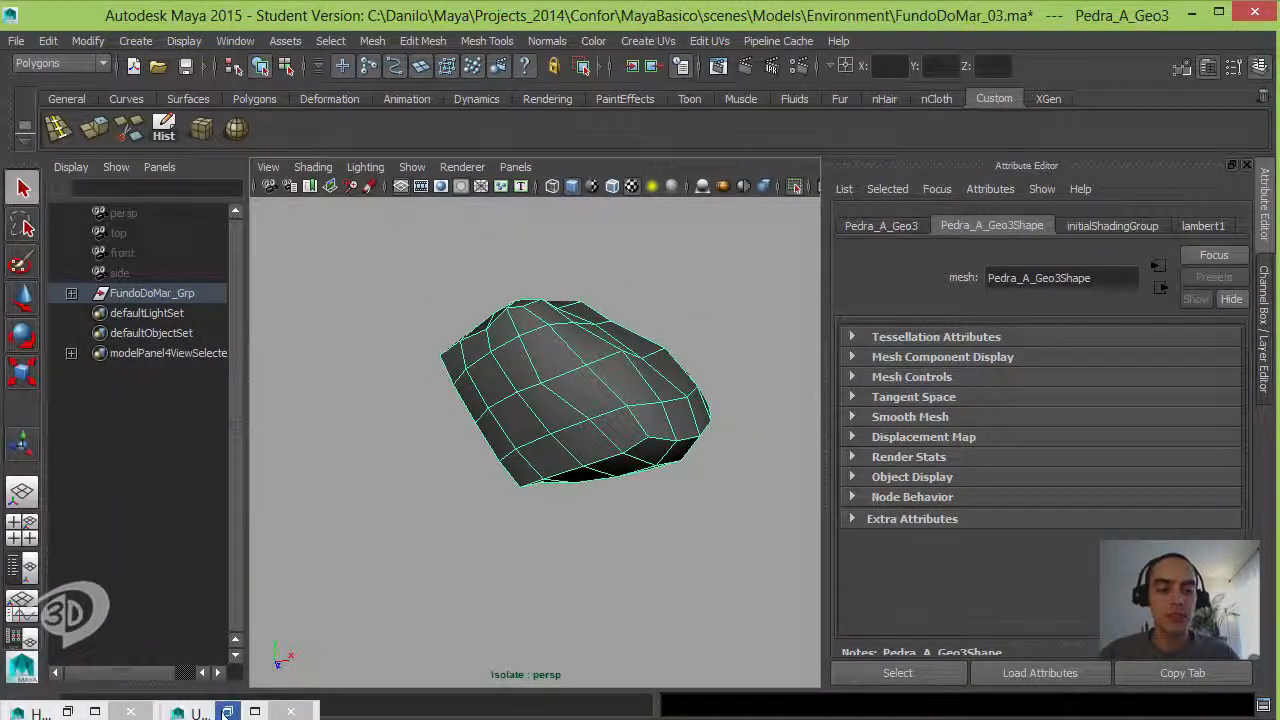
click(227, 712)
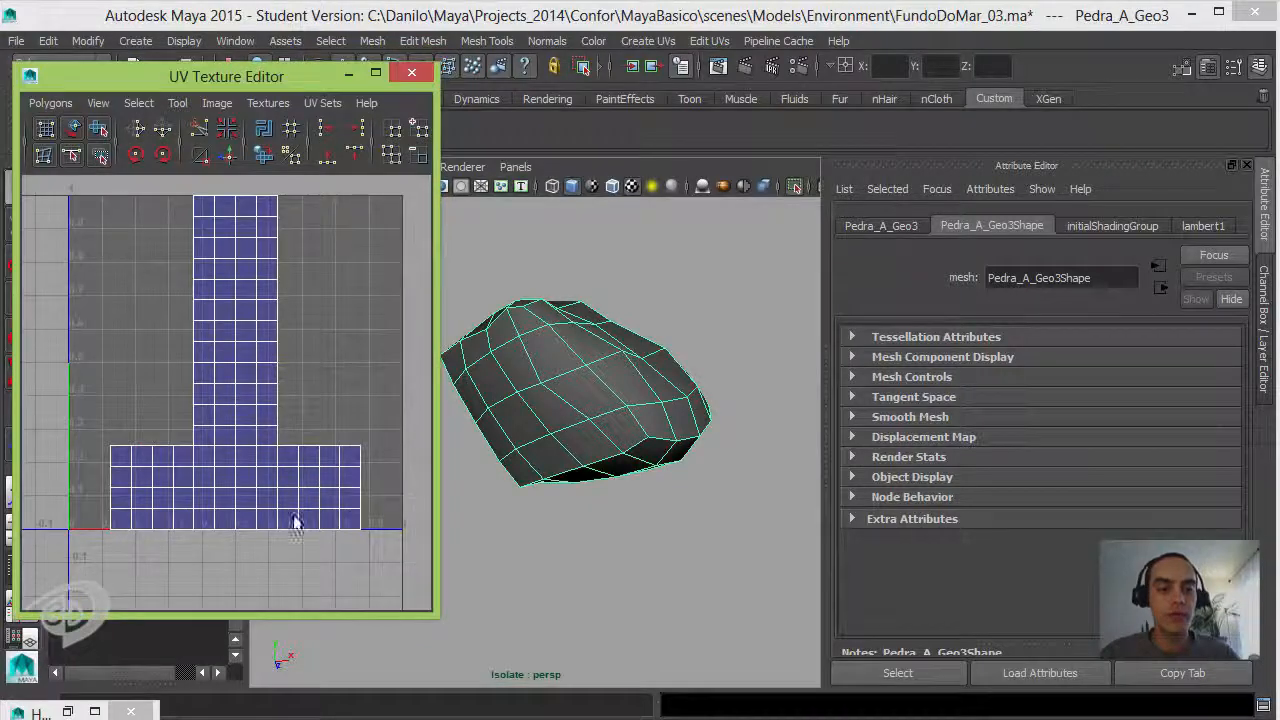
click(348, 75)
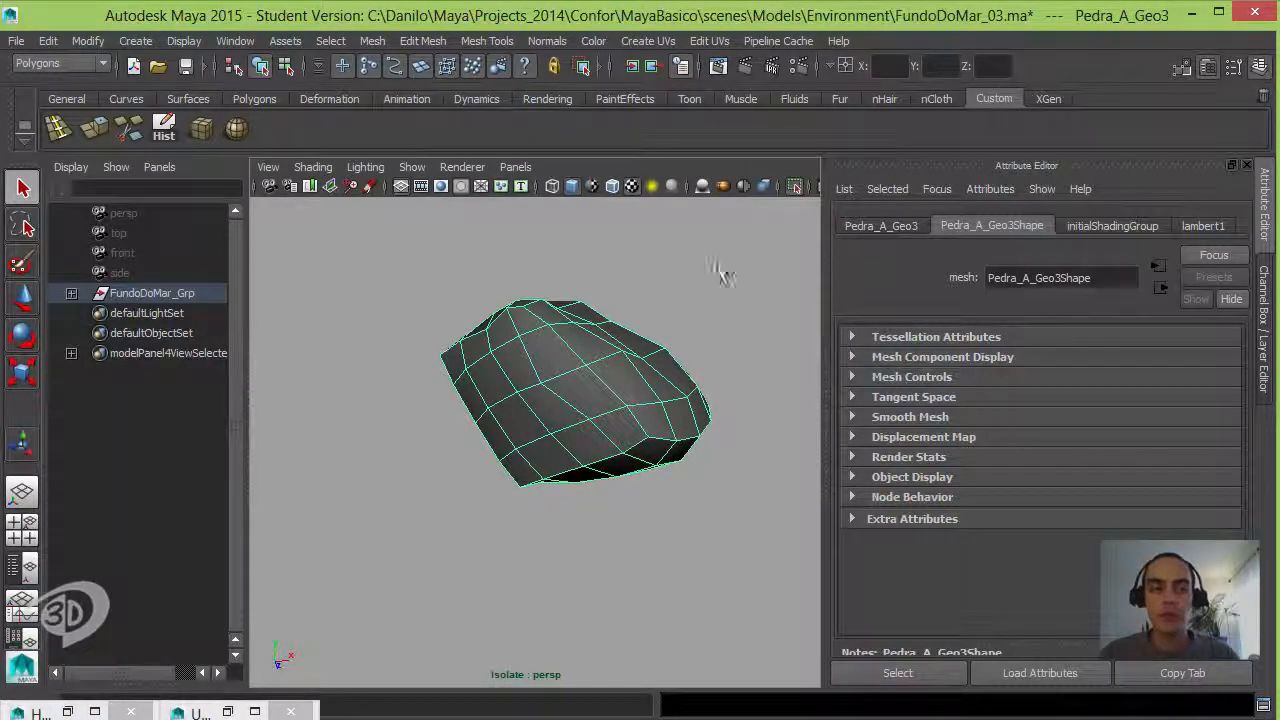
Create a new Lambert material in Hypershade and name it PedrasB_Mat.
click(38, 712)
drag(347, 214, 524, 162)
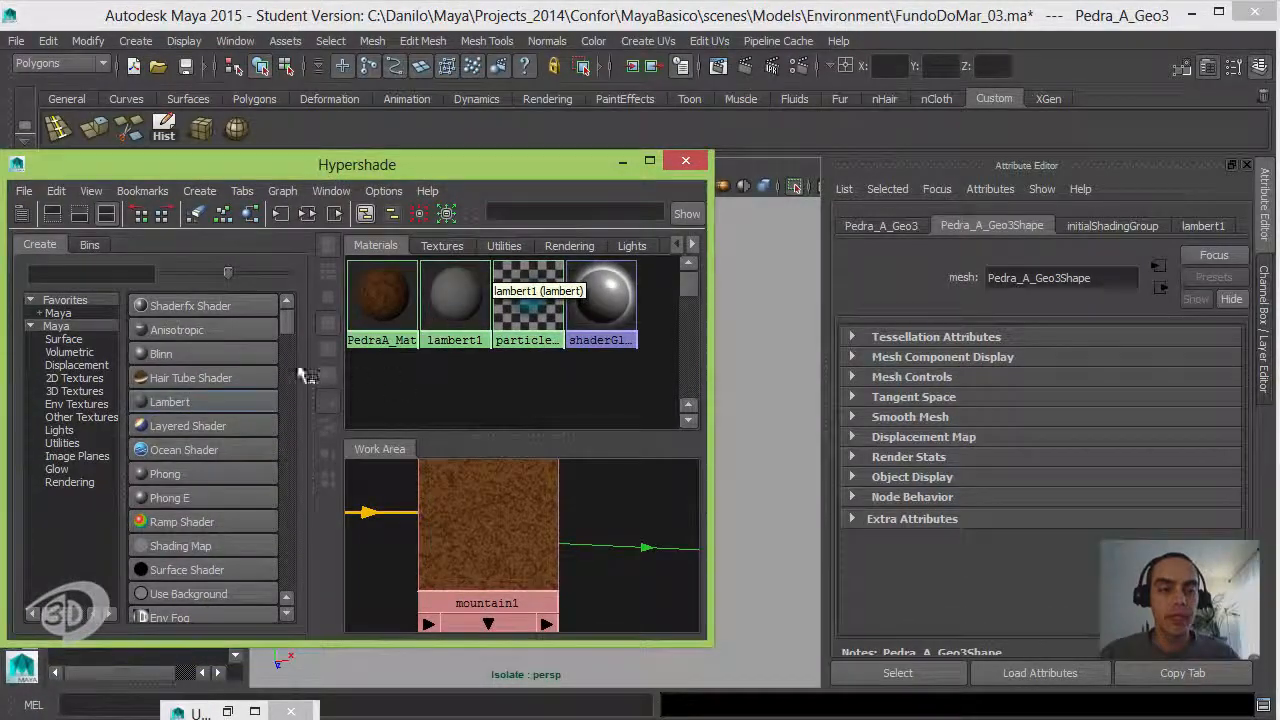
click(193, 405)
drag(408, 514, 625, 505)
double_click(1060, 277)
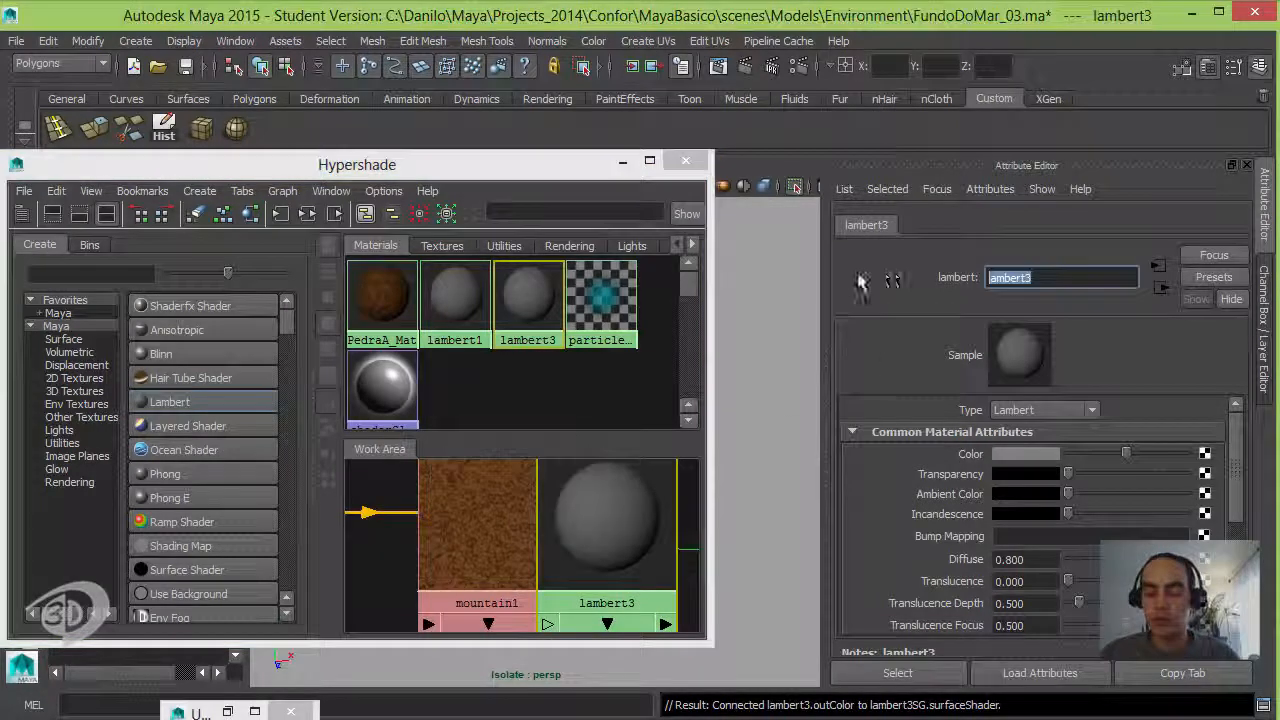
text(Pedra)
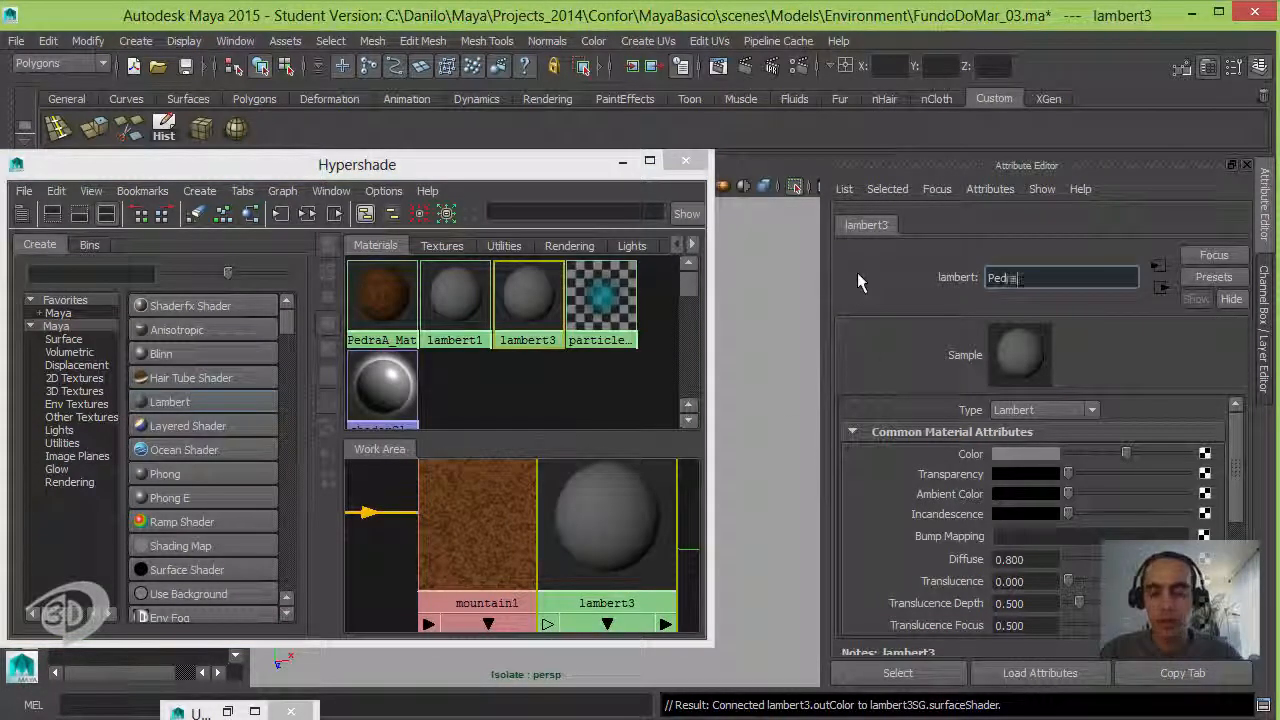
text(sB_Mat)
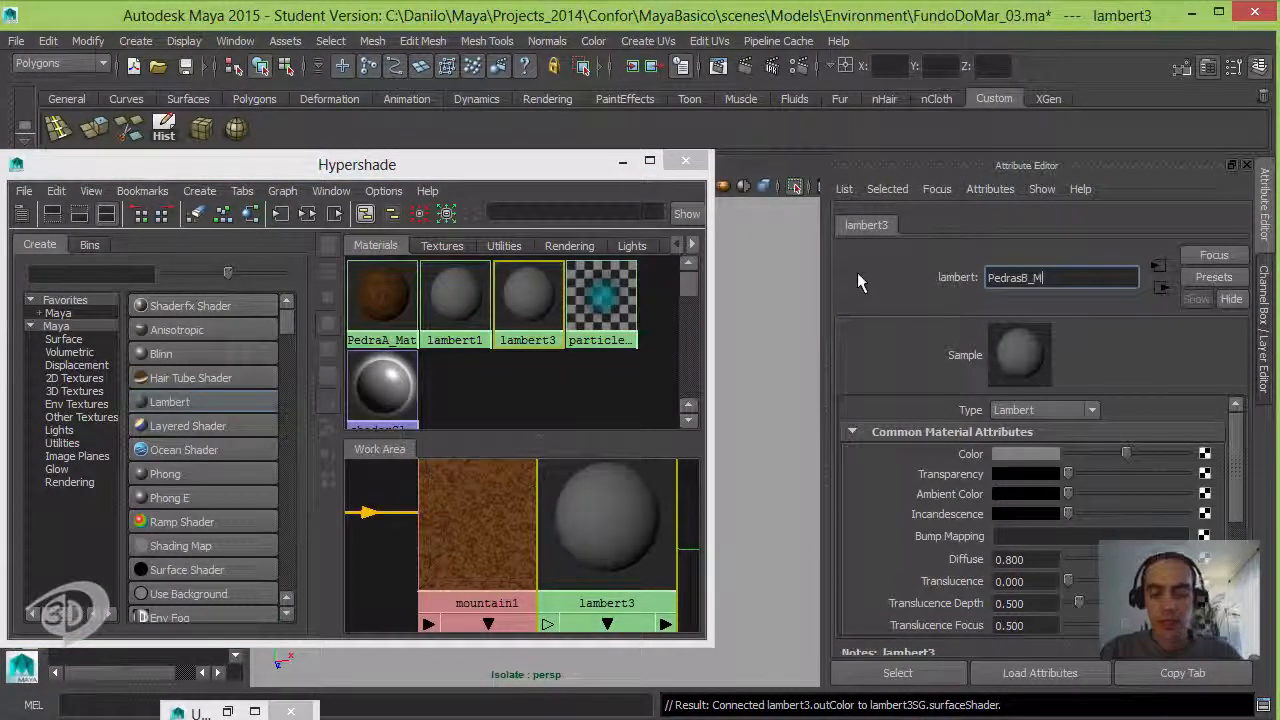
key(Return)
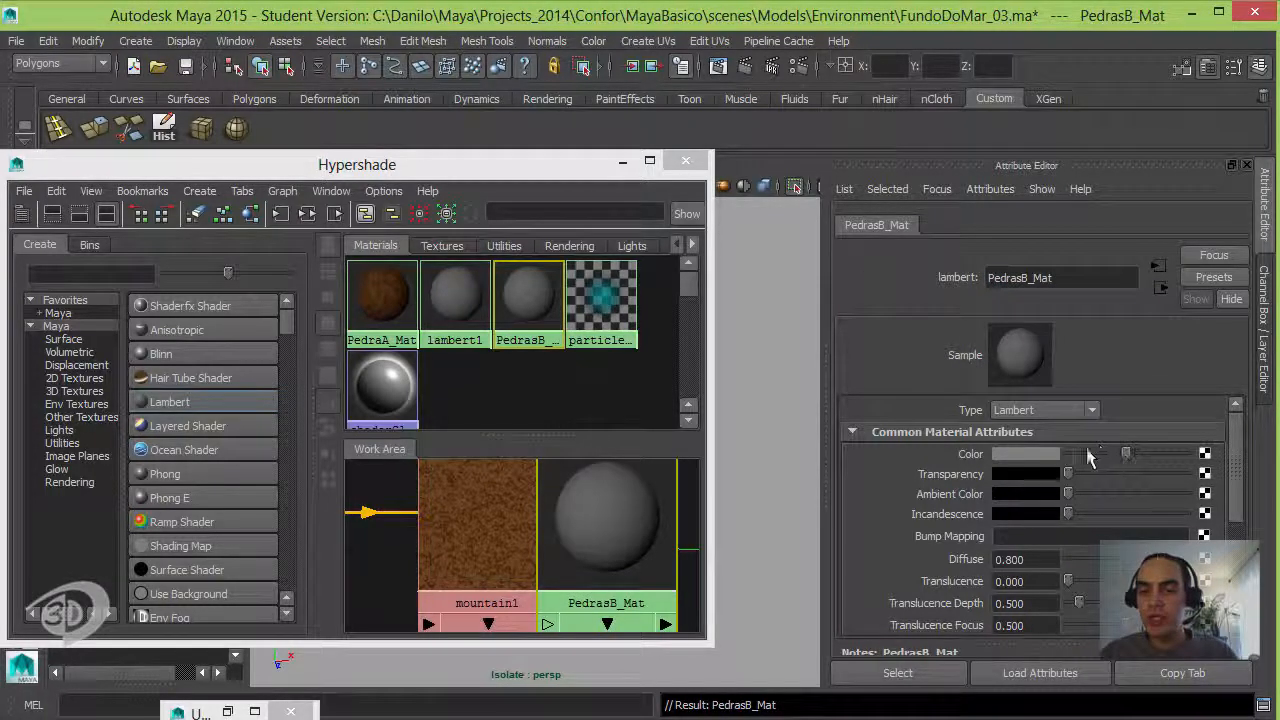
Assign PedrasB_Mat to the isolated rock Pedra_A_Geo3, moving the Hypershade window aside to uncover the rock.
drag(515, 170, 329, 184)
click(605, 378)
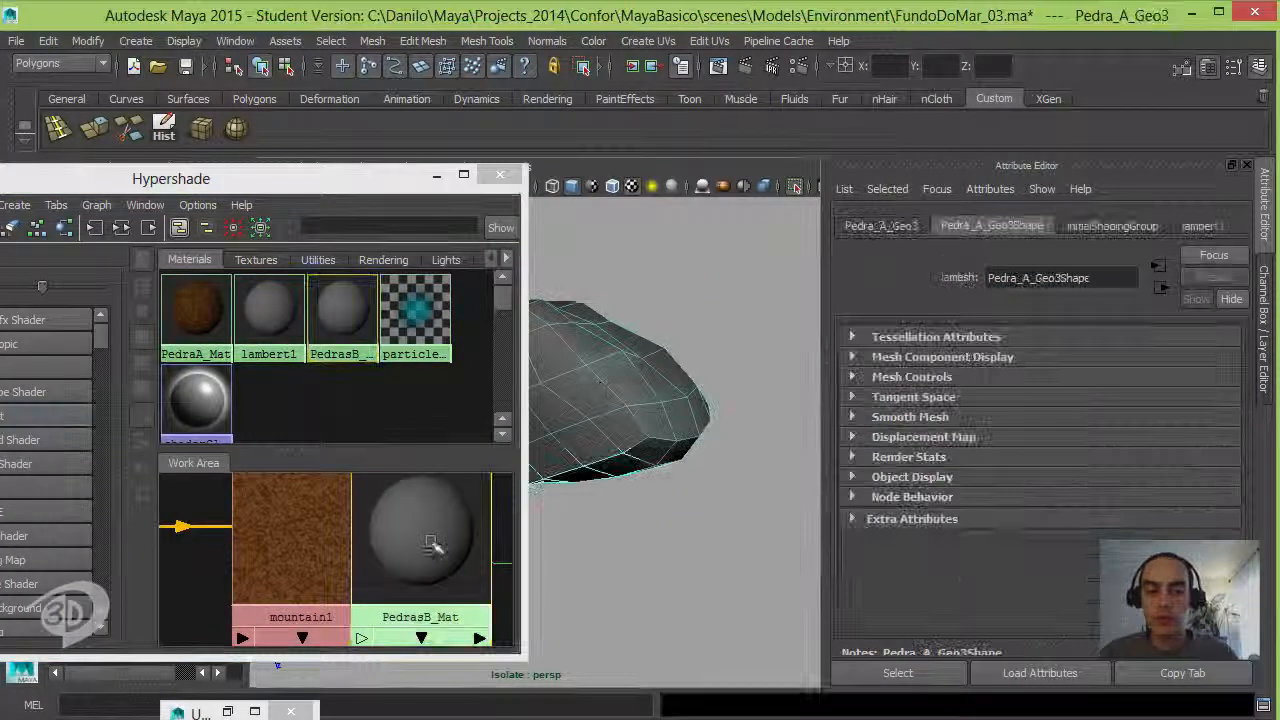
click(450, 525)
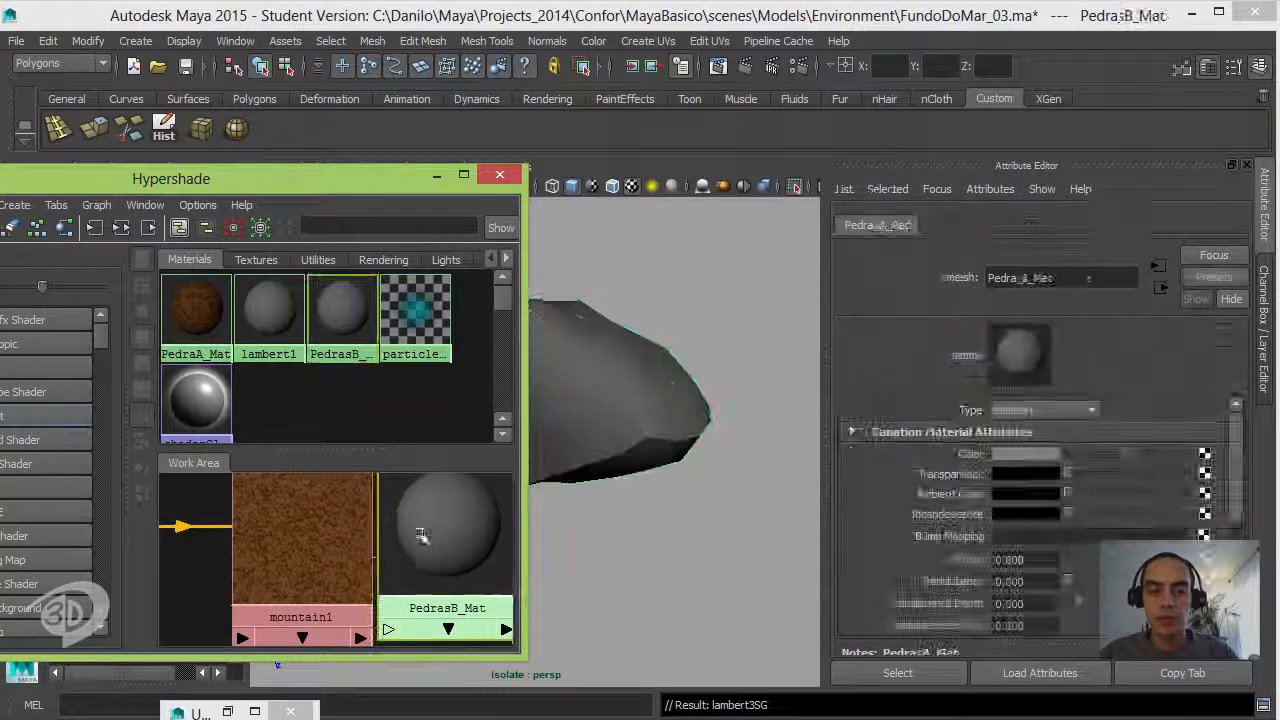
click(710, 432)
alt+drag(710, 427, 788, 453)
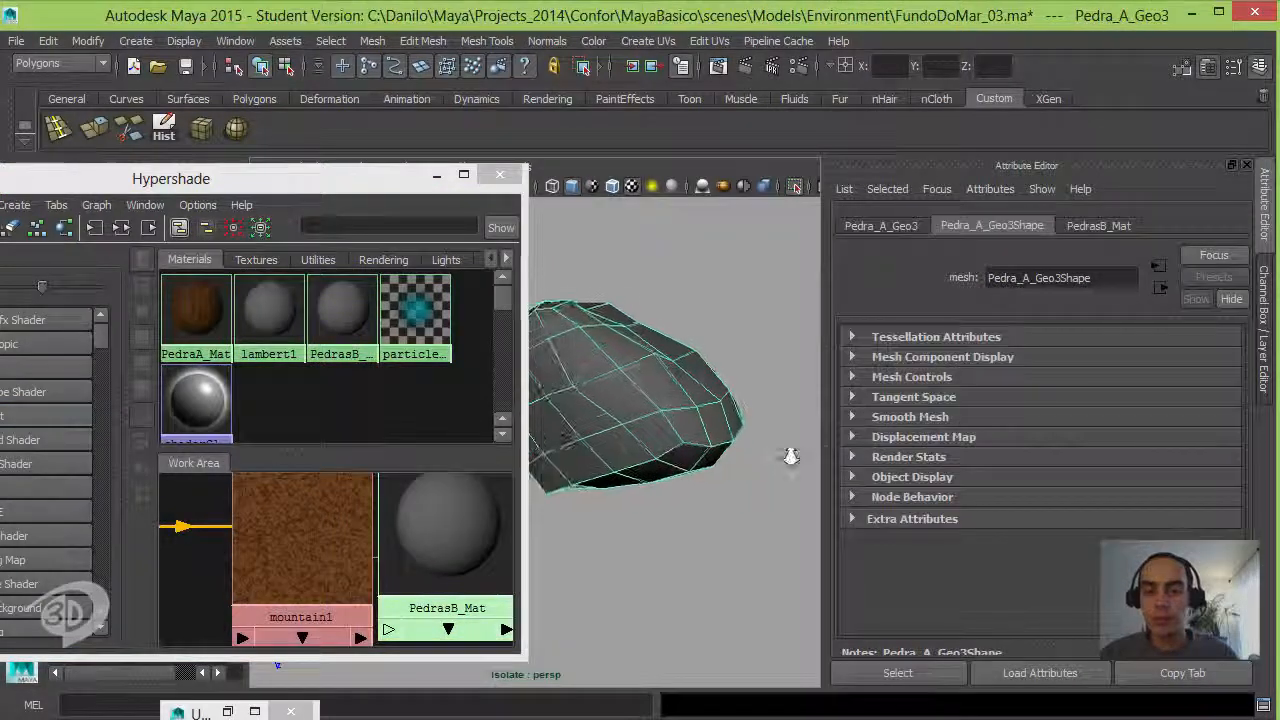
Connect a Granite 3D texture to the Color attribute of PedrasB_Mat.
click(424, 519)
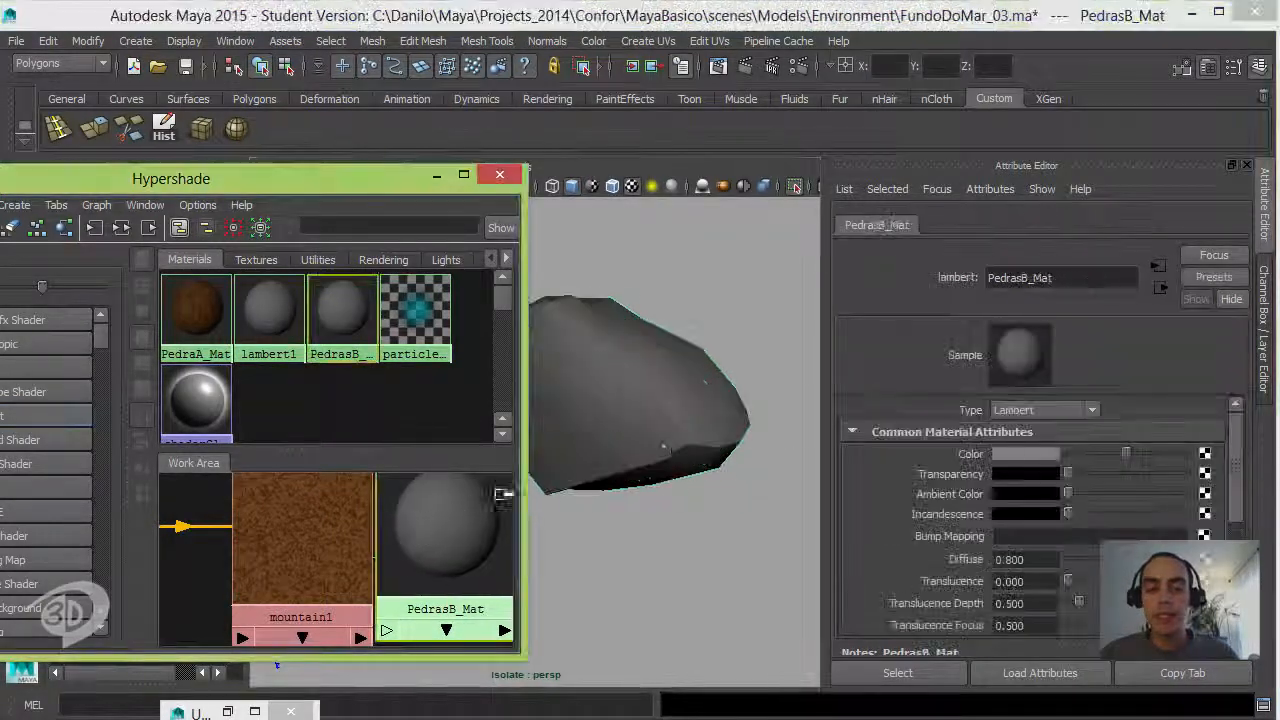
click(1204, 454)
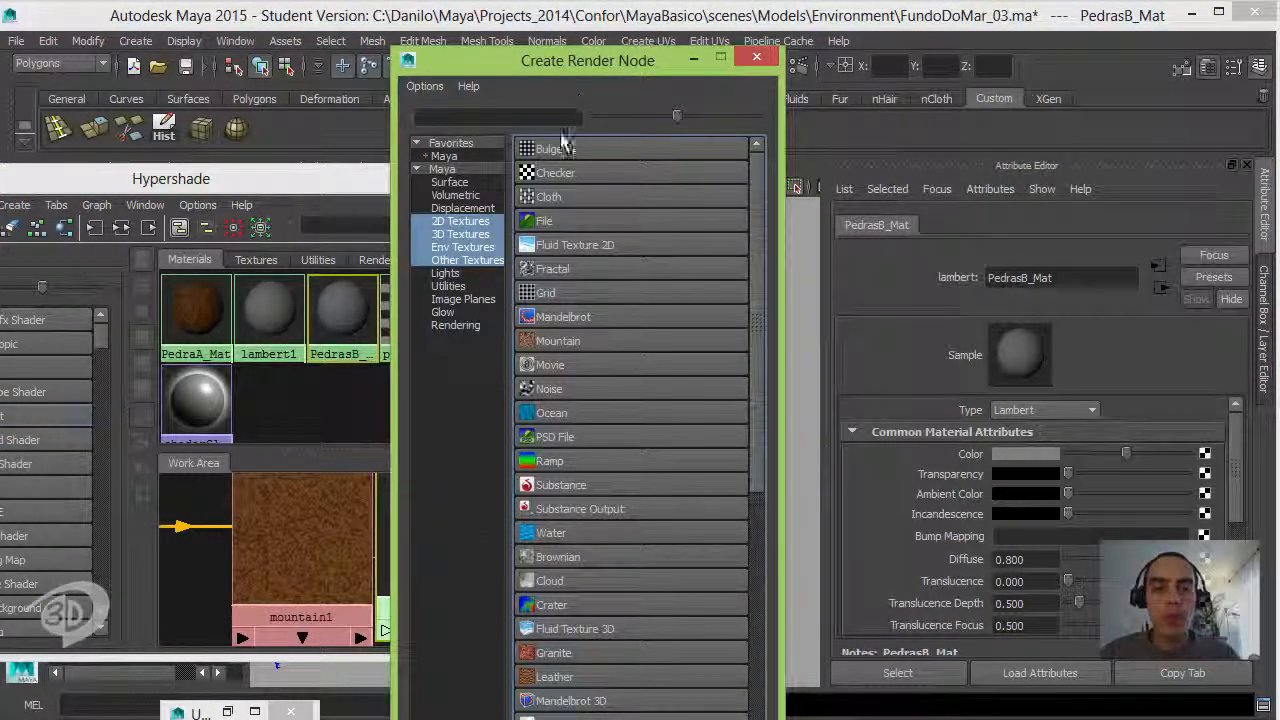
click(459, 237)
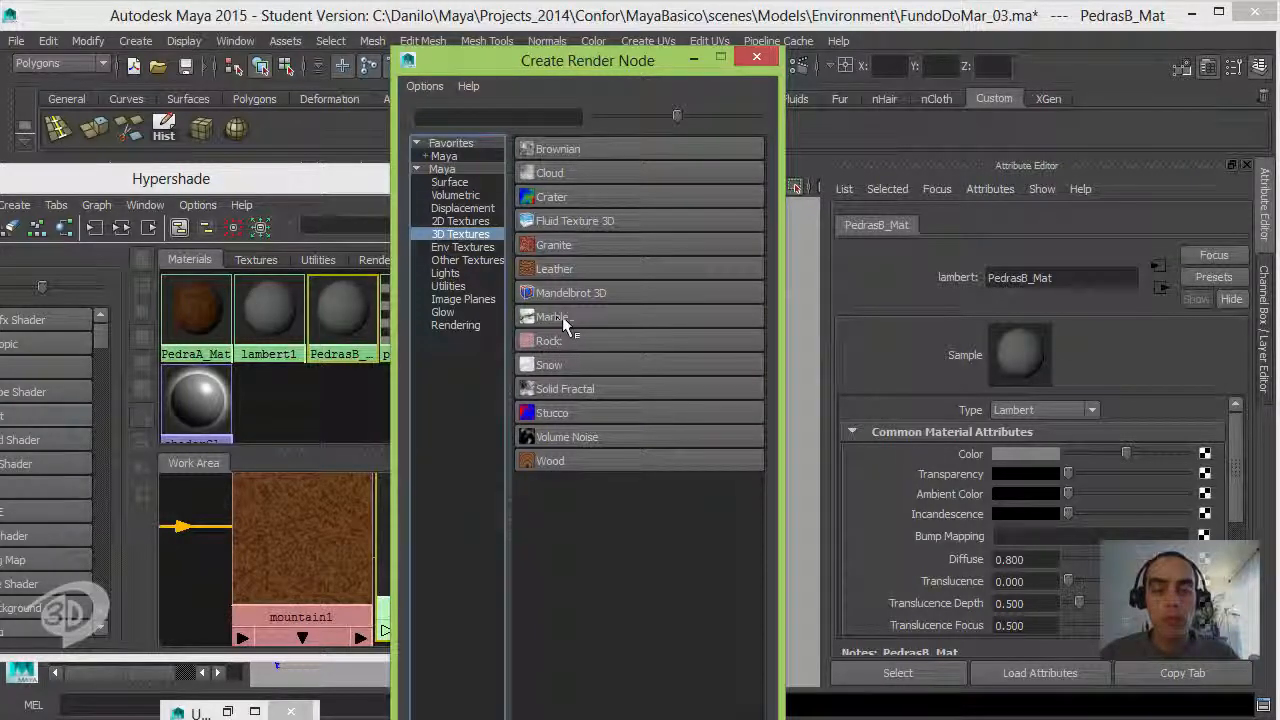
click(567, 244)
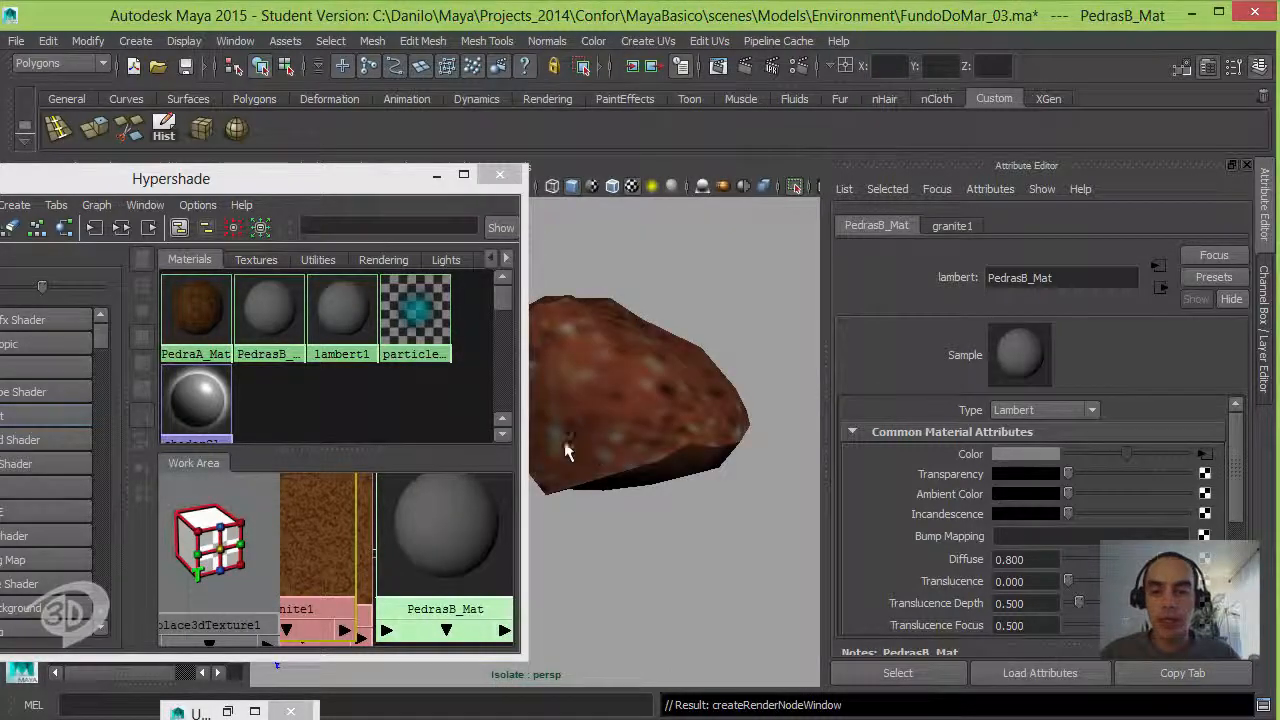
Test-render the granite-textured rock up close and close the render after checking it.
alt+drag(669, 392, 668, 338)
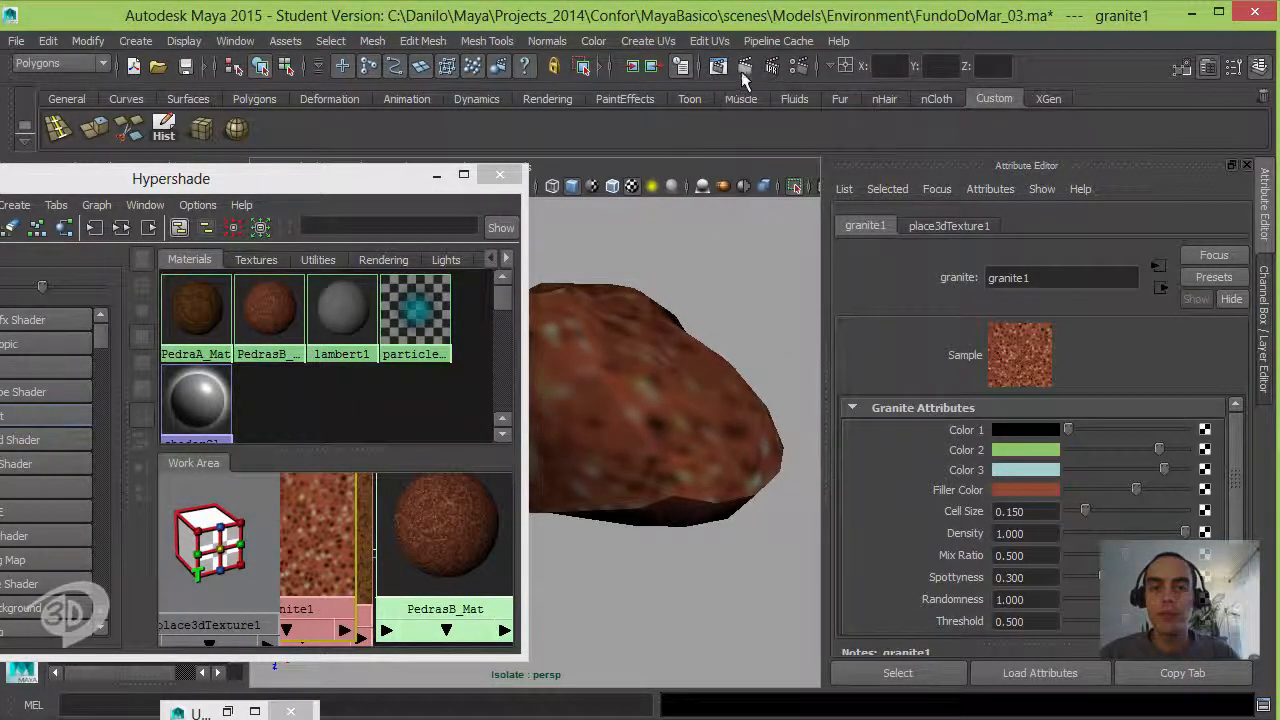
click(745, 68)
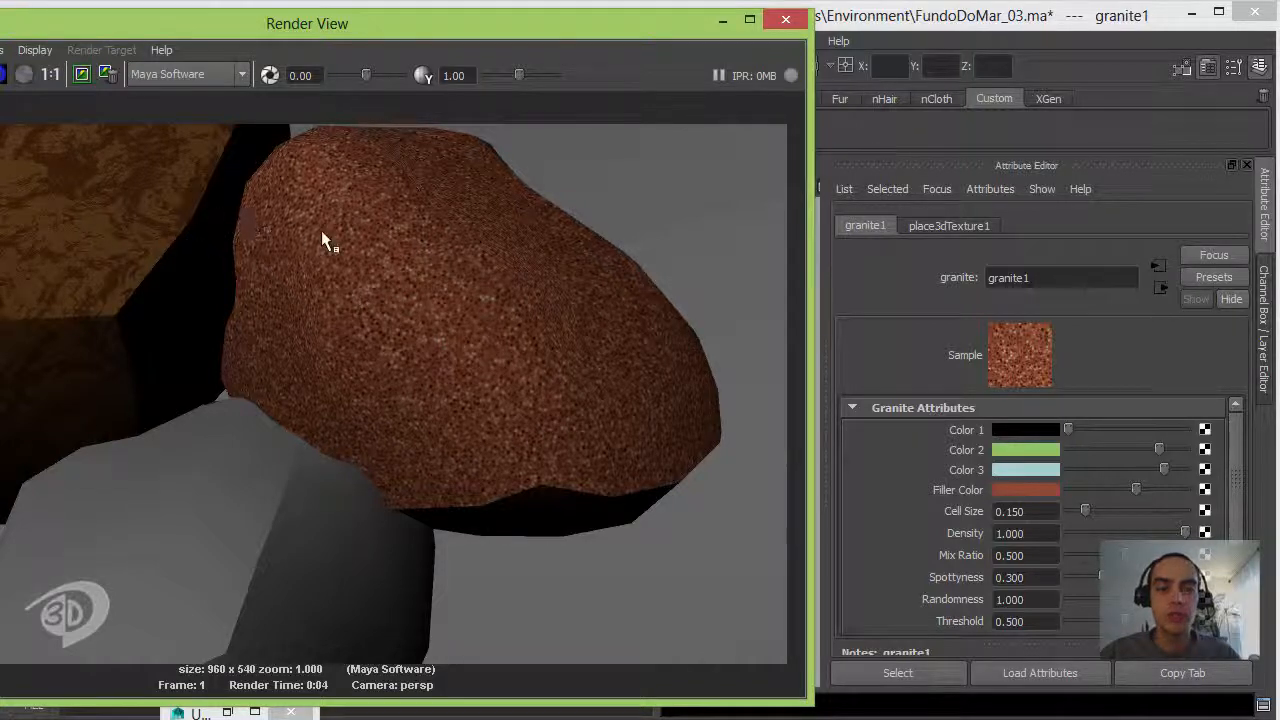
click(786, 19)
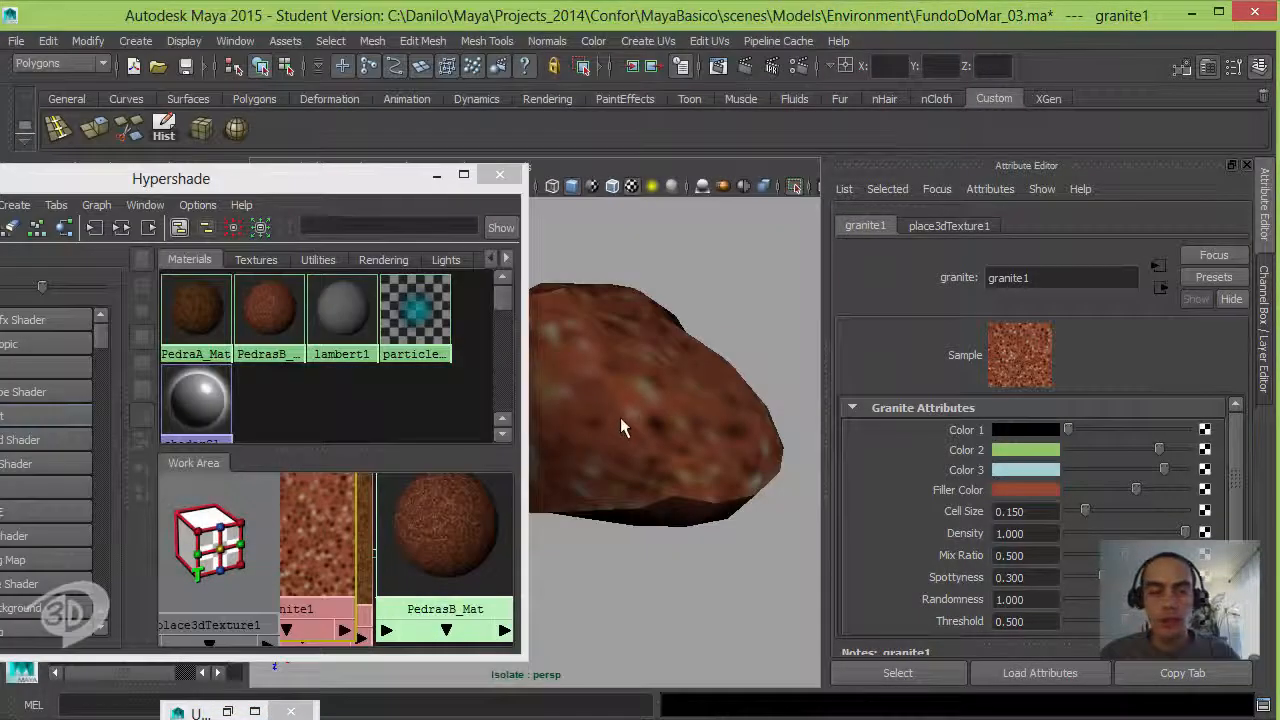
Set the granite texture's Cell Size to 0.179 and Density to 0.521, and check the result in a test render.
drag(313, 549, 319, 549)
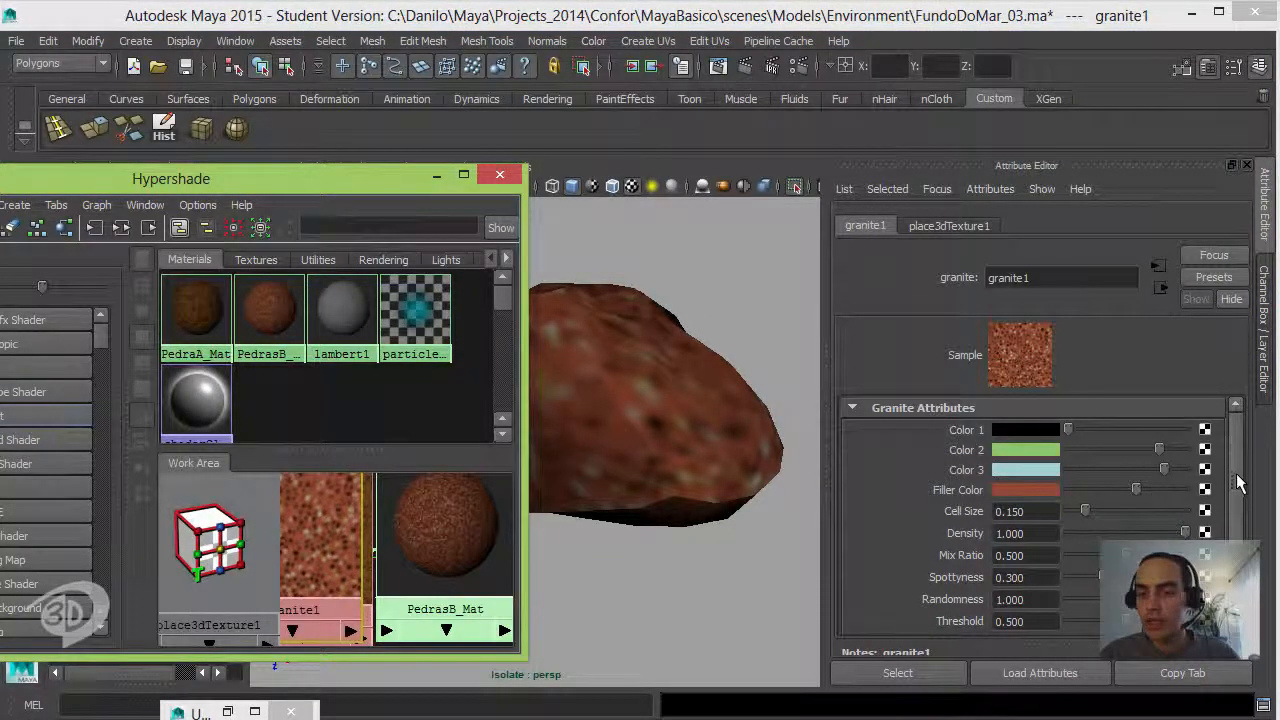
scroll(1160, 490, down, 2)
mouse_move(1086, 452)
mouse_down()
mouse_move(1103, 456)
mouse_move(1091, 456)
mouse_up()
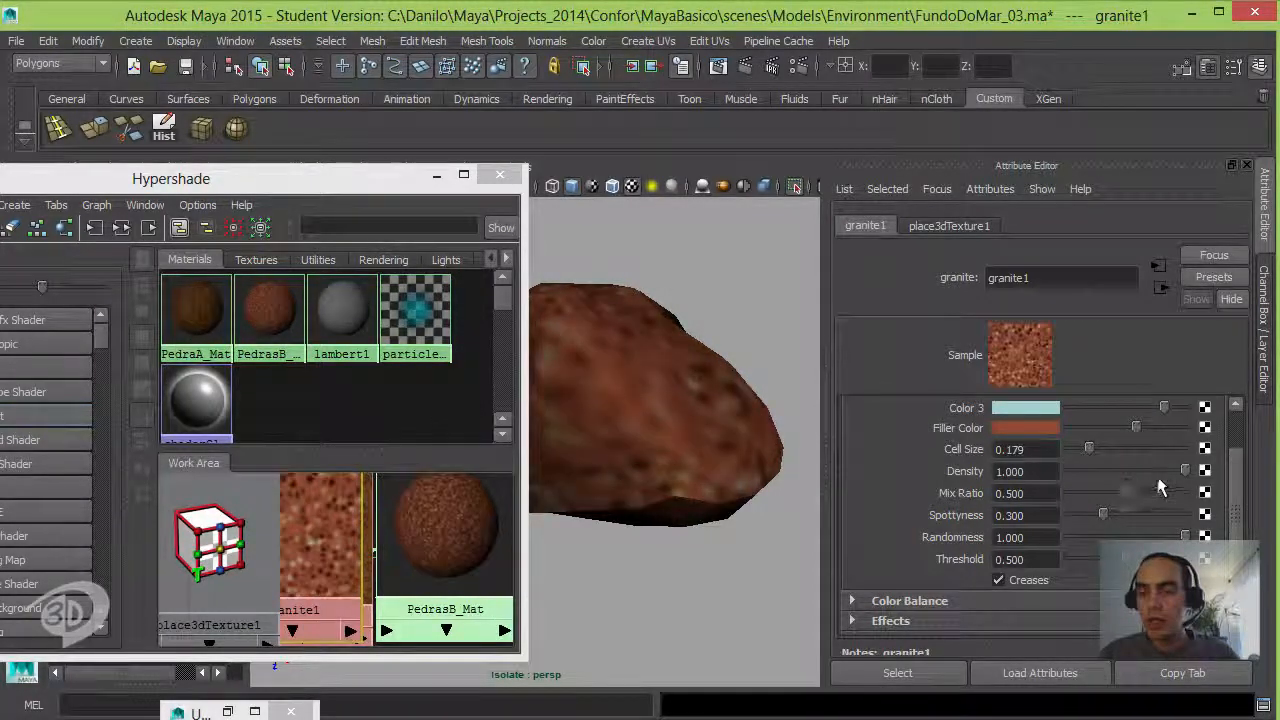
drag(1185, 471, 1128, 471)
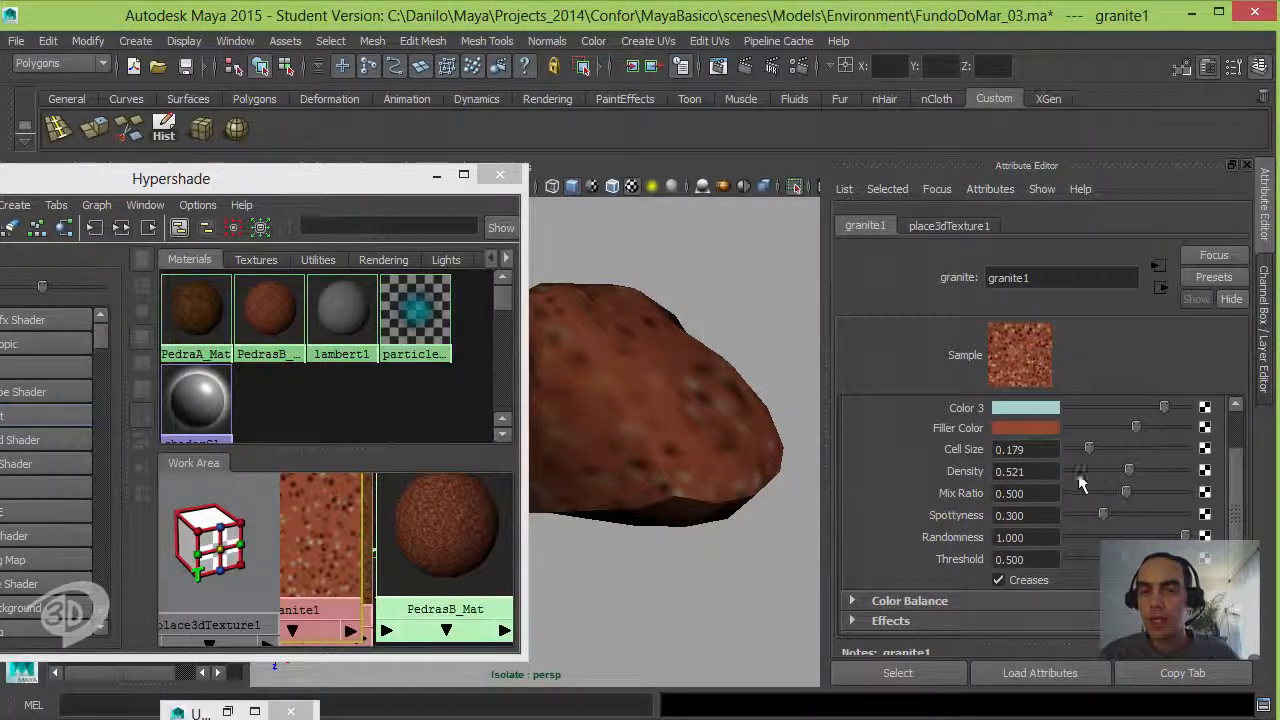
click(745, 66)
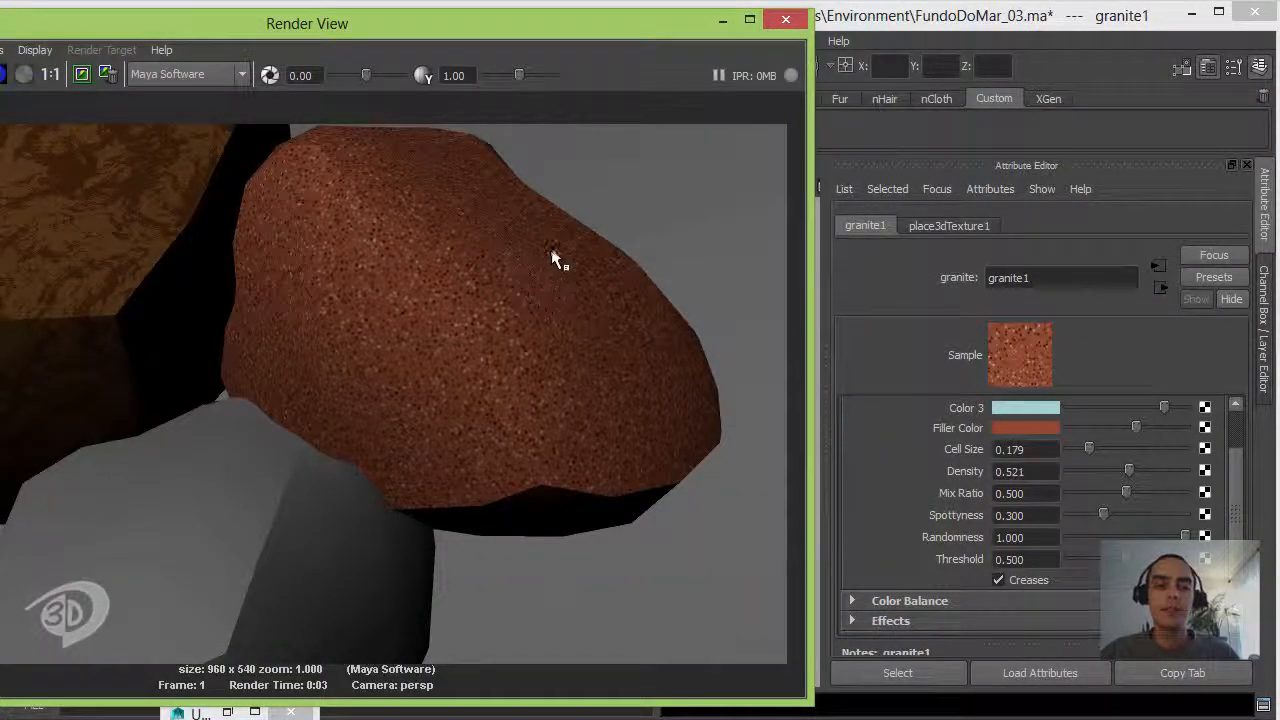
click(782, 26)
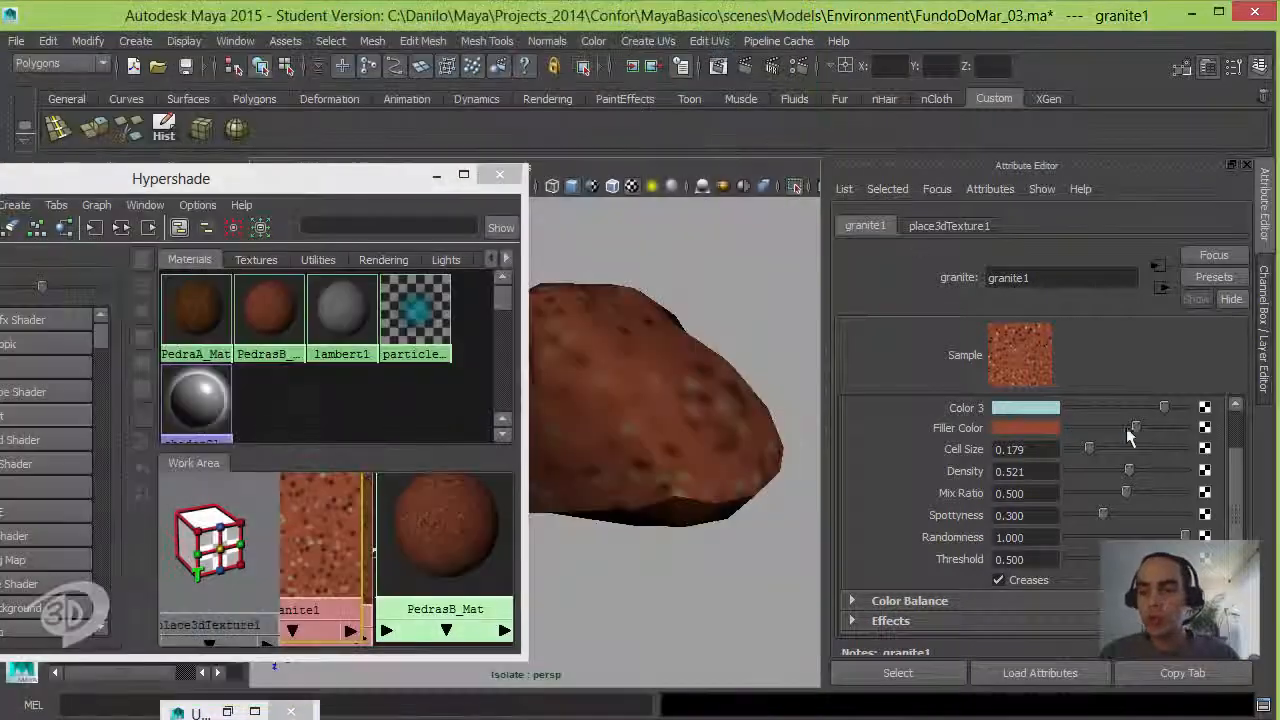
Change the granite's Filler Color to a muted brown with saturation 0.522 and value 0.433, shifting its hue slightly toward orange.
scroll(1058, 490, up, 3)
click(1017, 490)
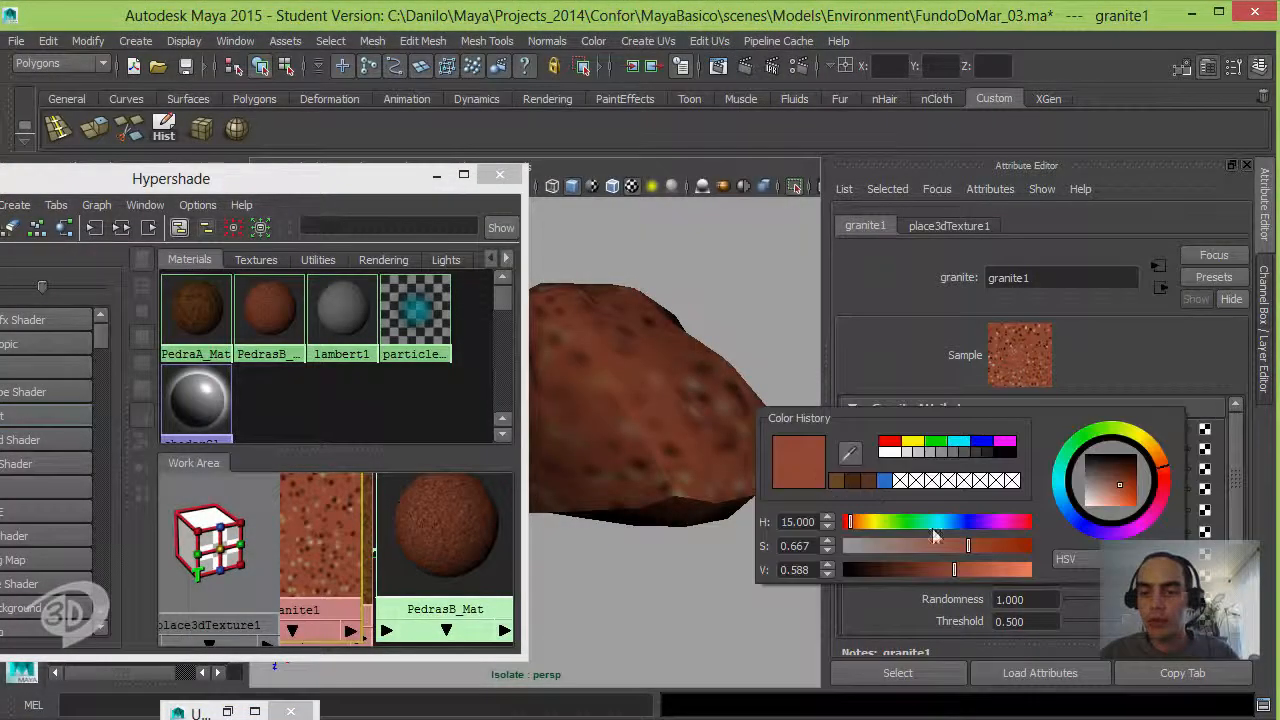
drag(950, 569, 919, 569)
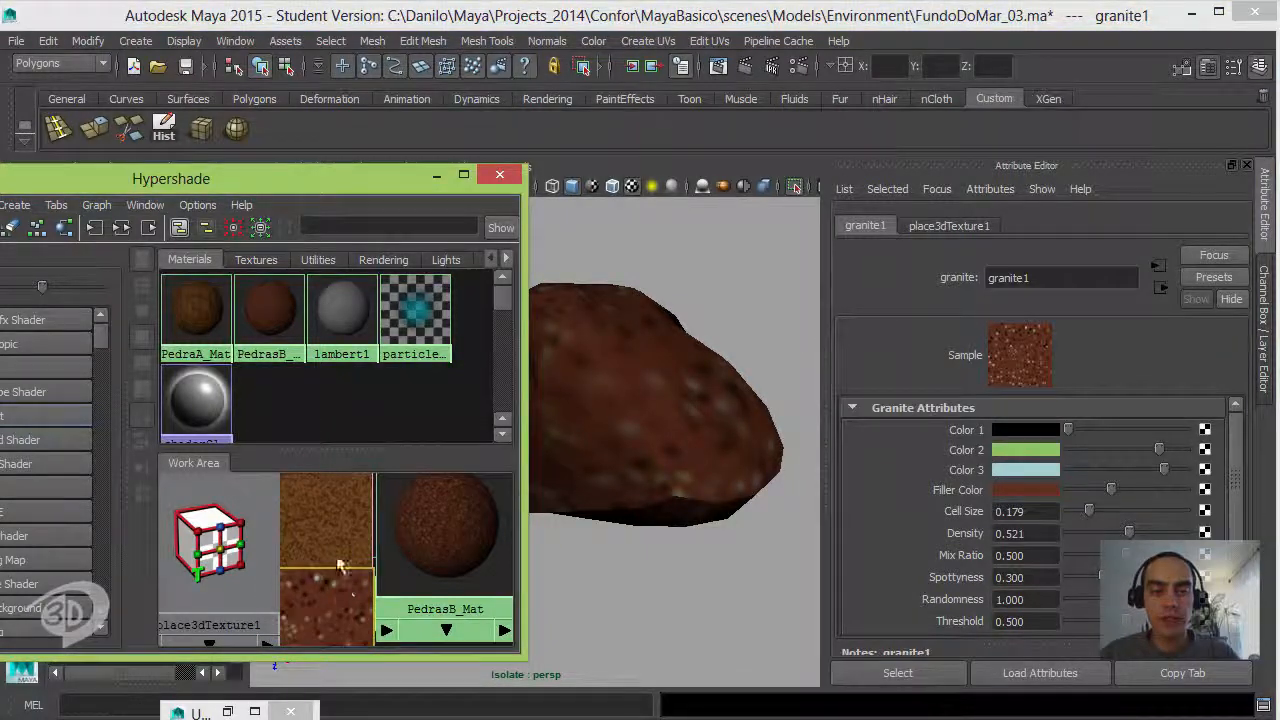
click(1034, 490)
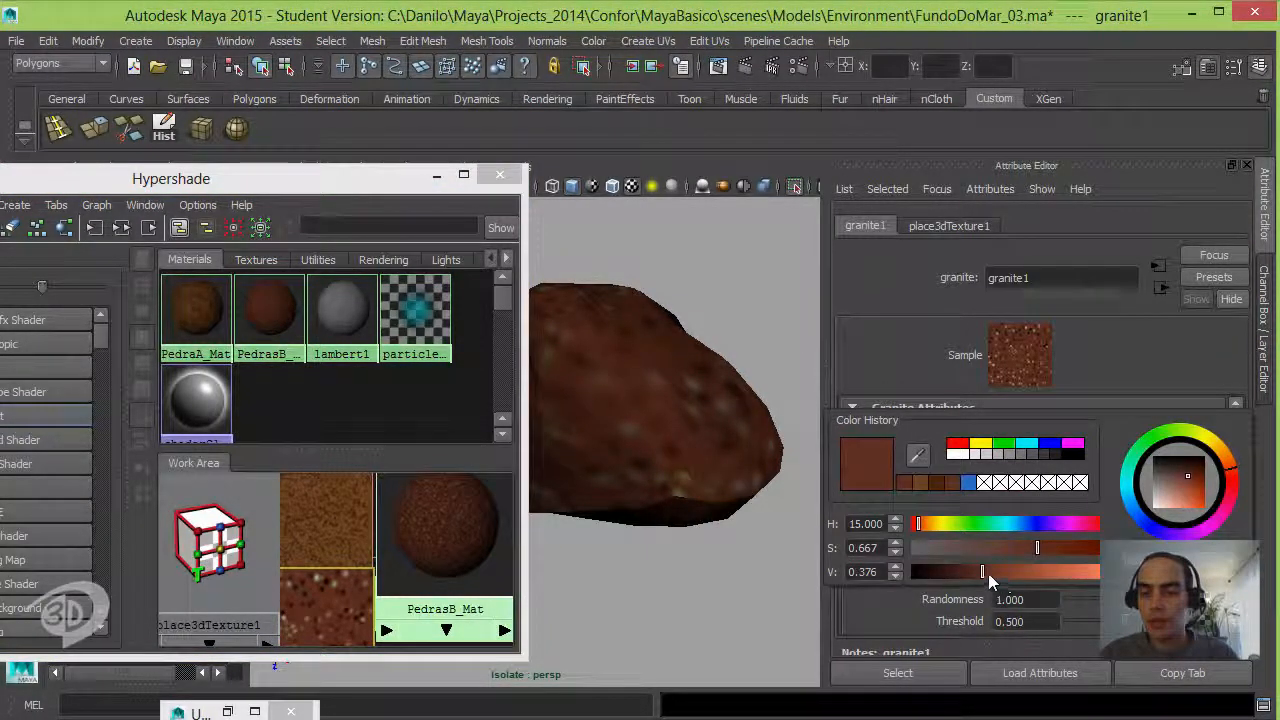
drag(1018, 547, 993, 570)
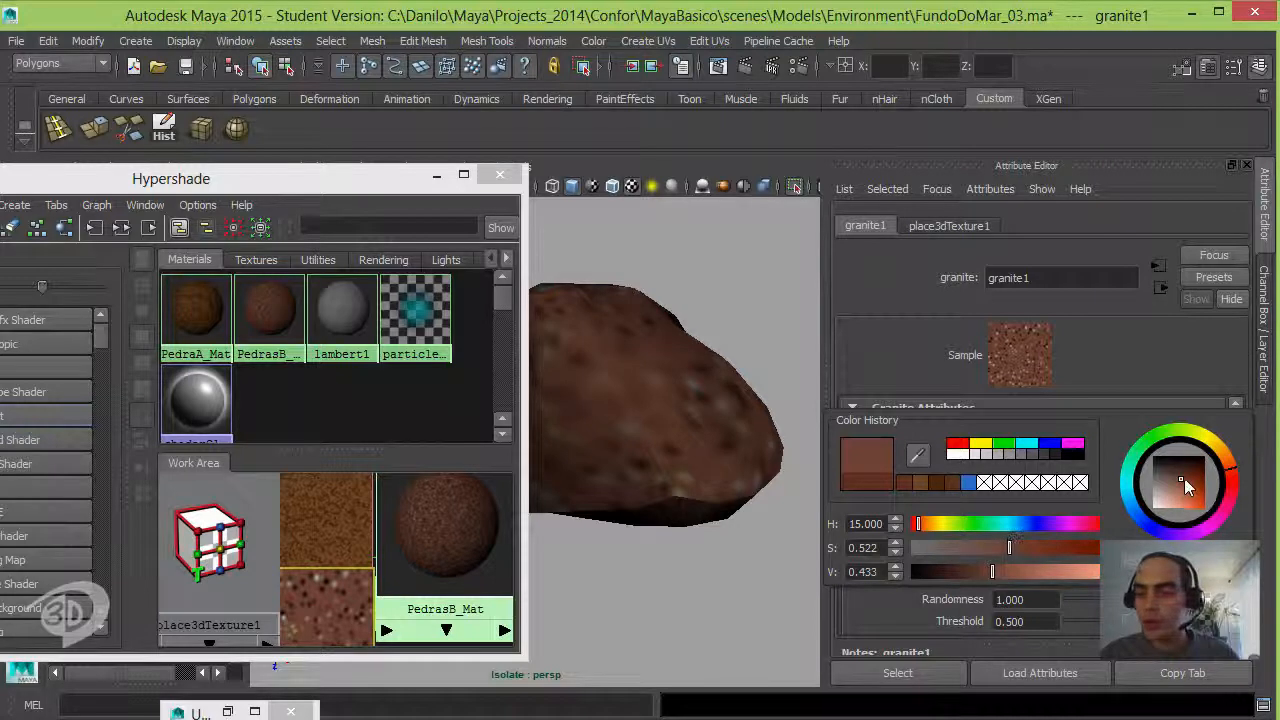
click(1236, 476)
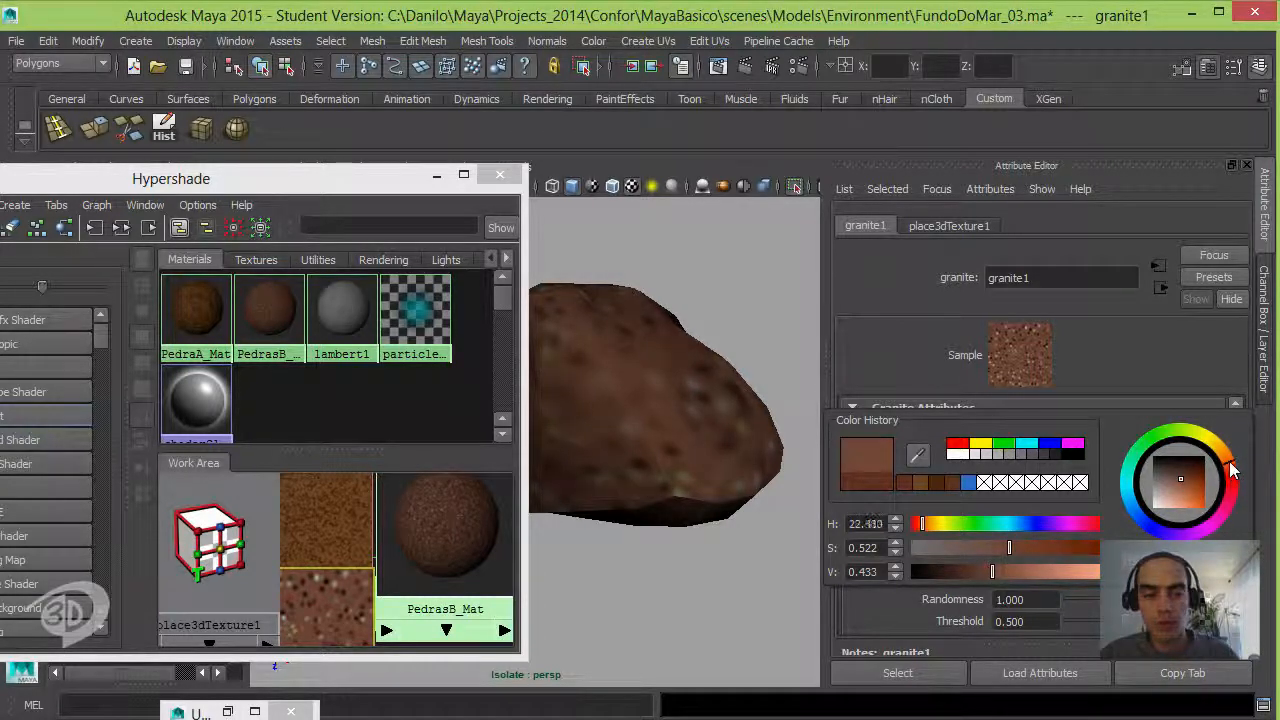
drag(1226, 460, 1228, 463)
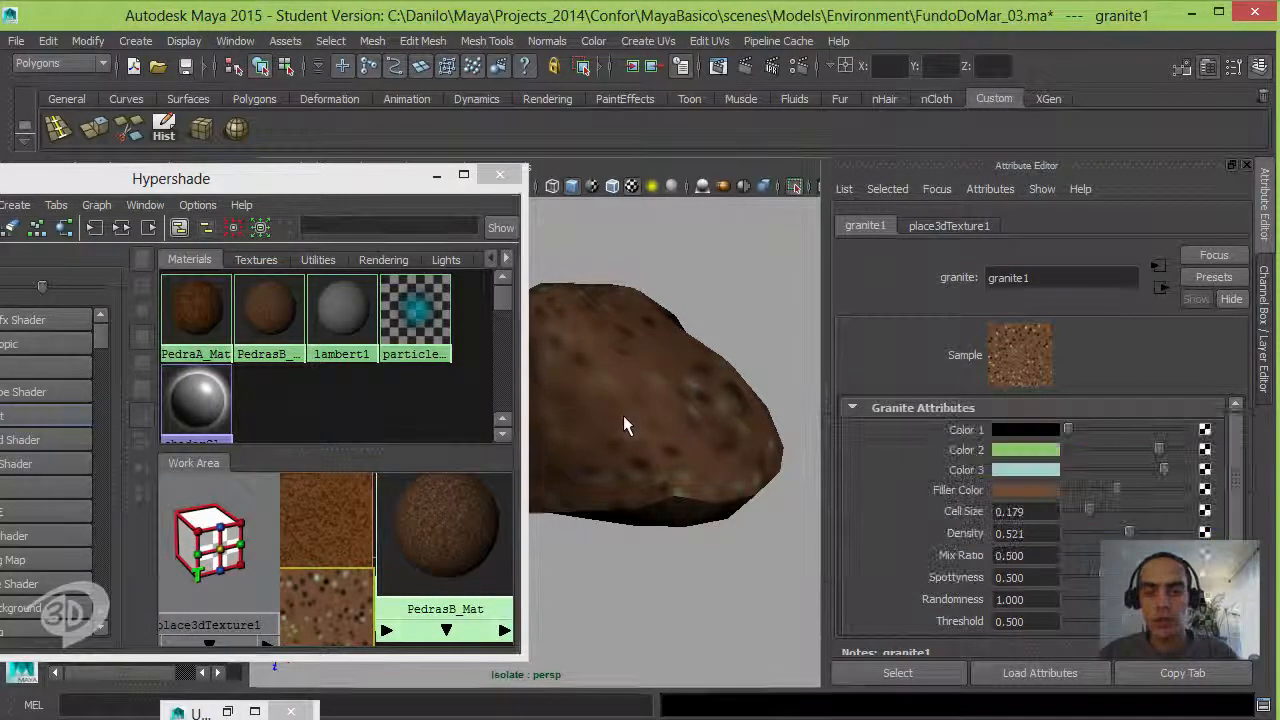
Show the whole scene again, select the untextured front rock Pedra_A_Geo2 and isolate it.
alt+drag(624, 415, 715, 322)
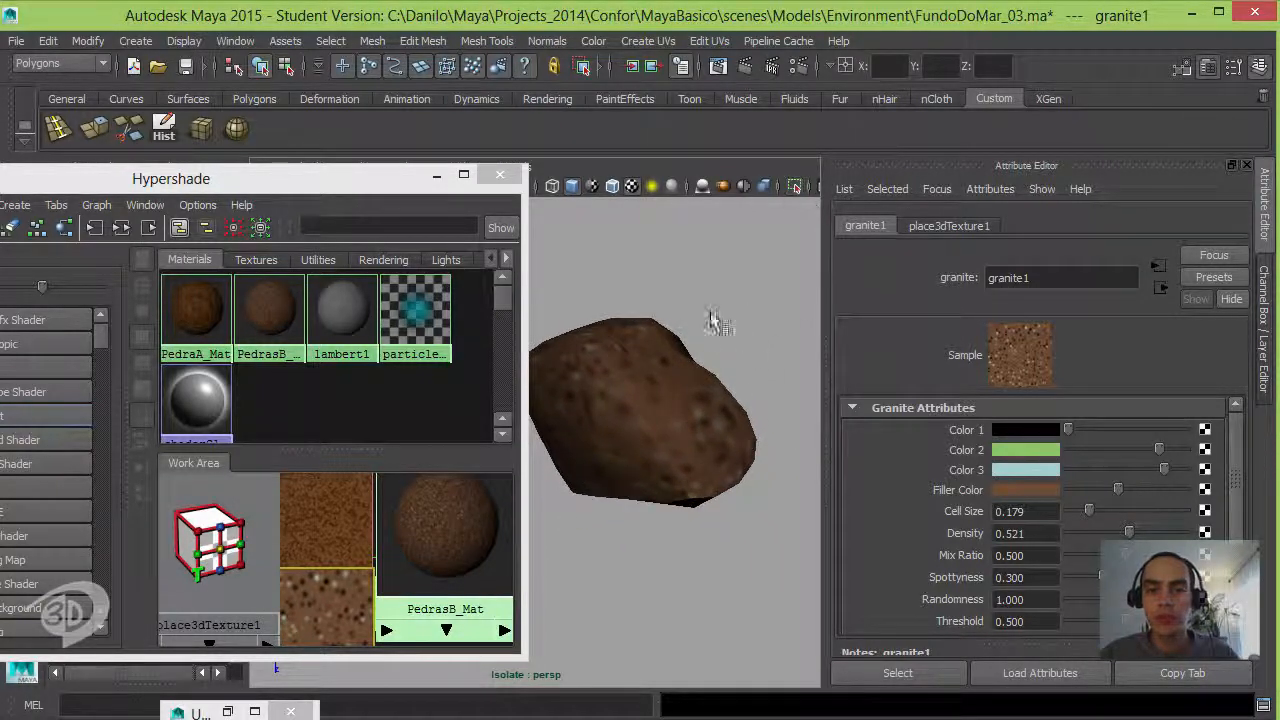
alt+drag(650, 368, 715, 421)
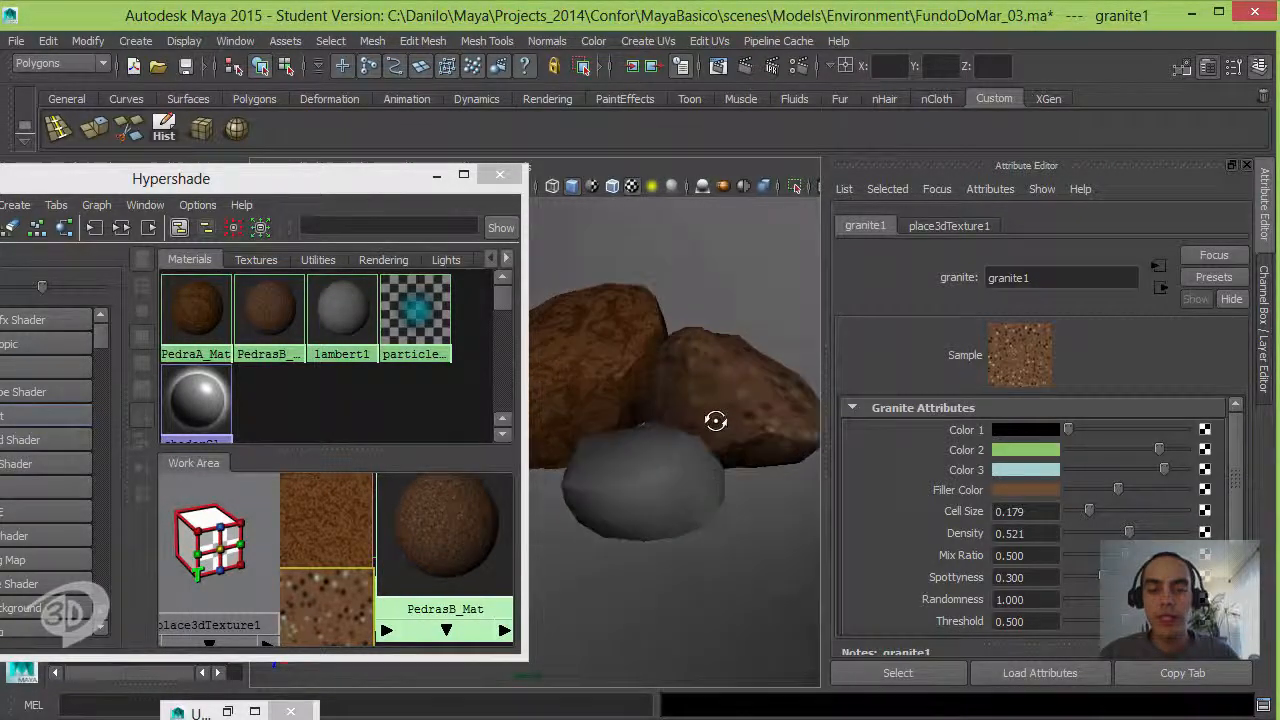
click(632, 468)
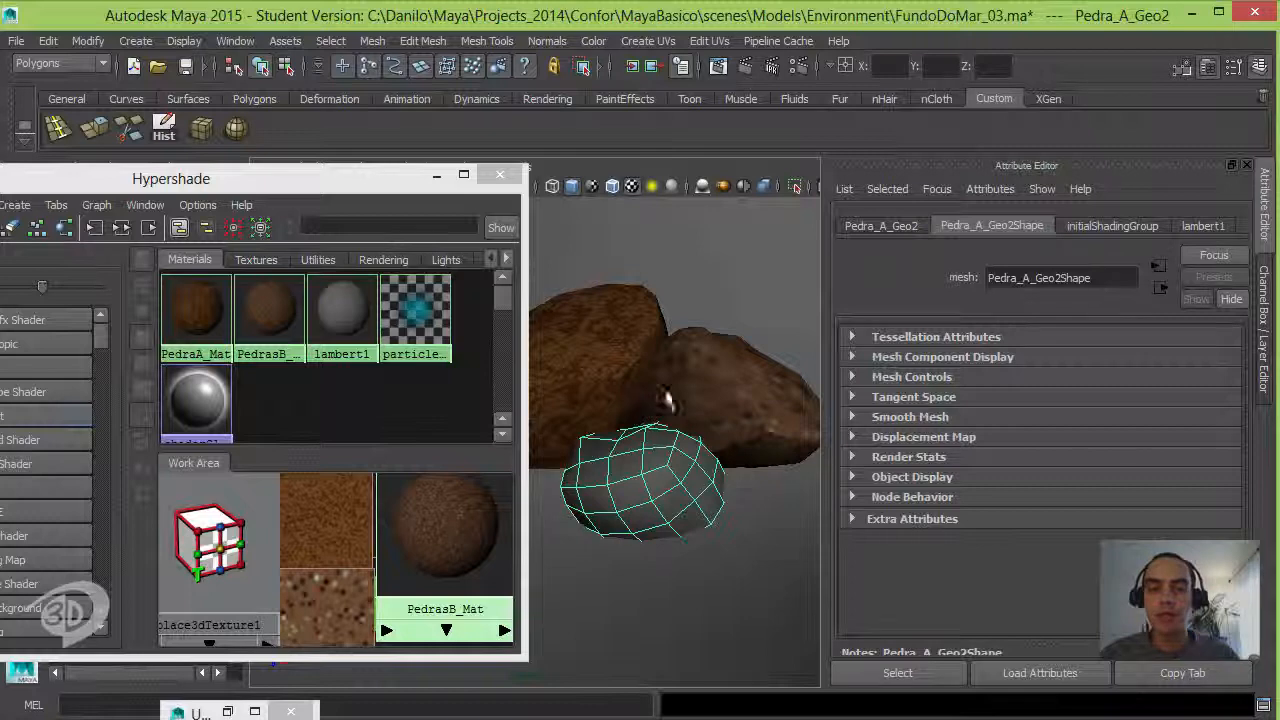
click(797, 185)
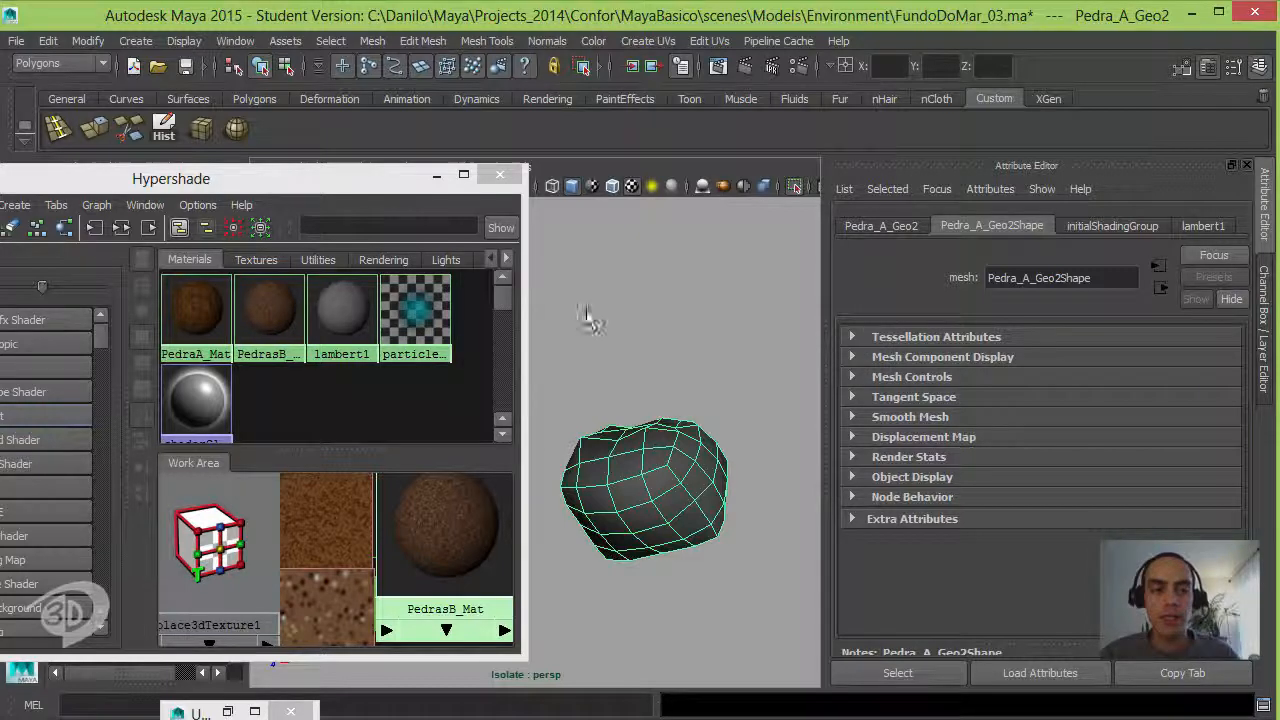
Create another Lambert material in Hypershade and assign it to the isolated rock Pedra_A_Geo2.
drag(300, 184, 420, 149)
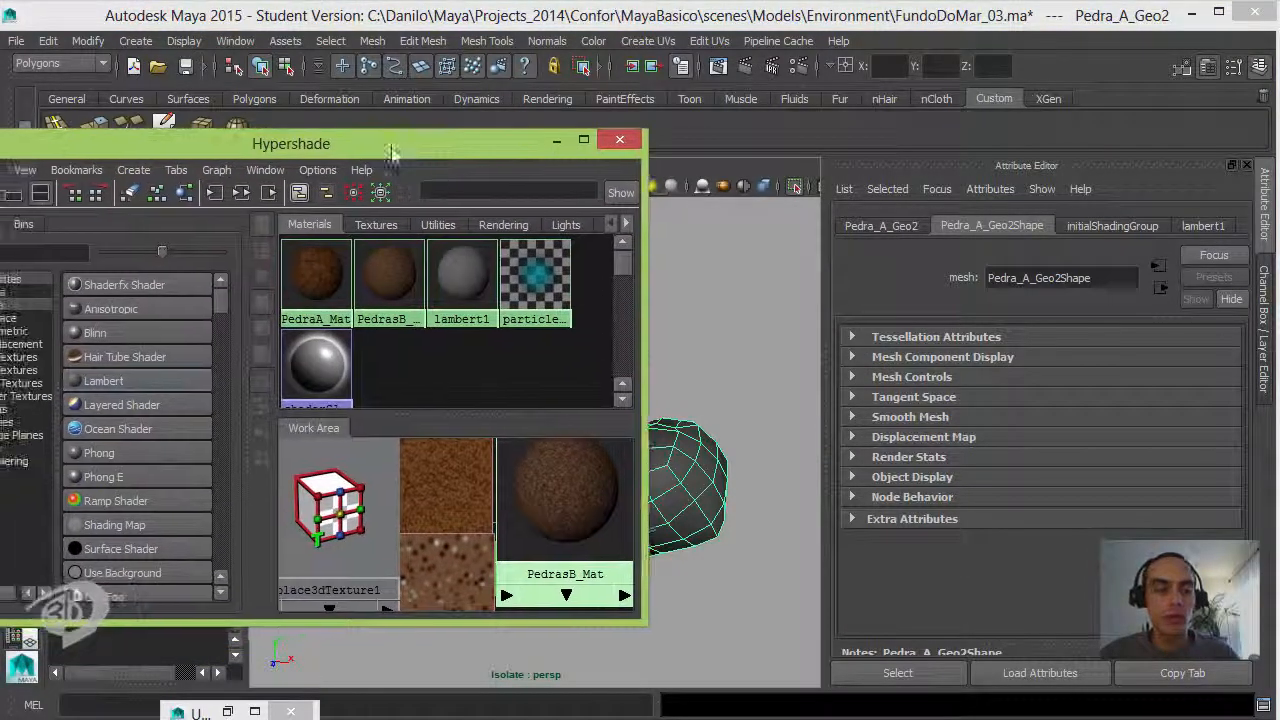
click(104, 381)
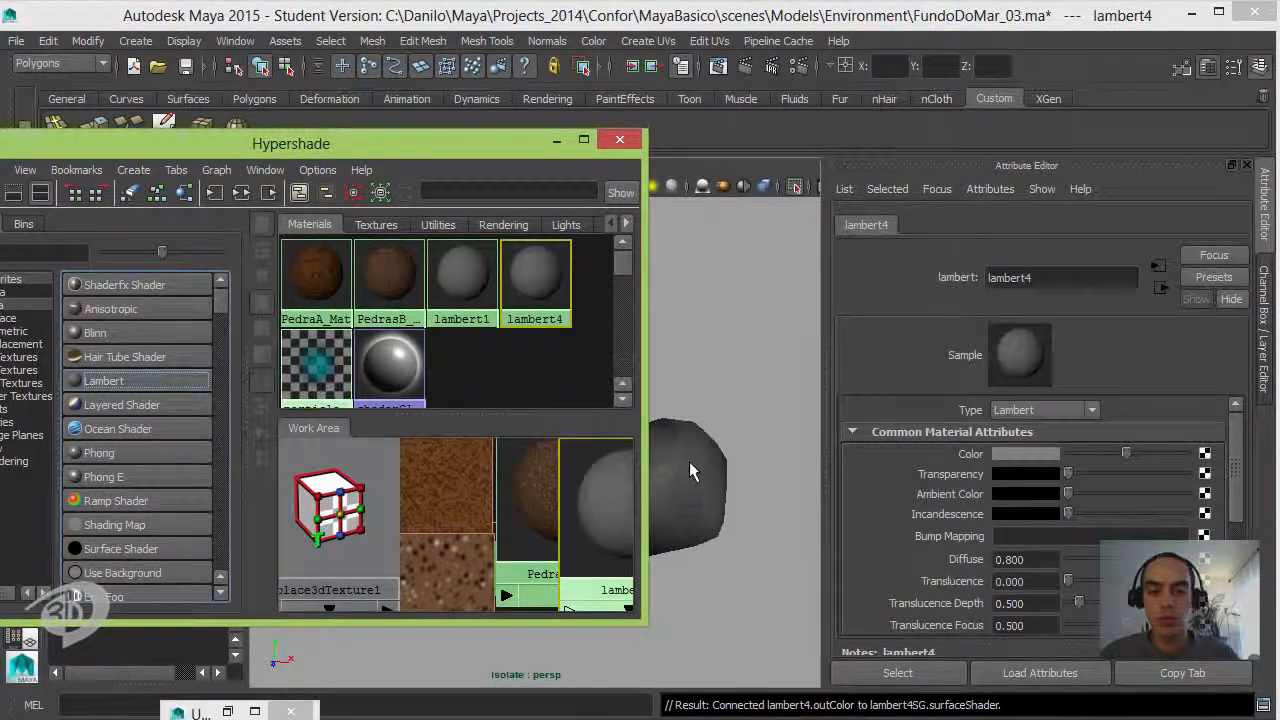
click(689, 462)
right_drag(588, 501, 595, 459)
click(601, 491)
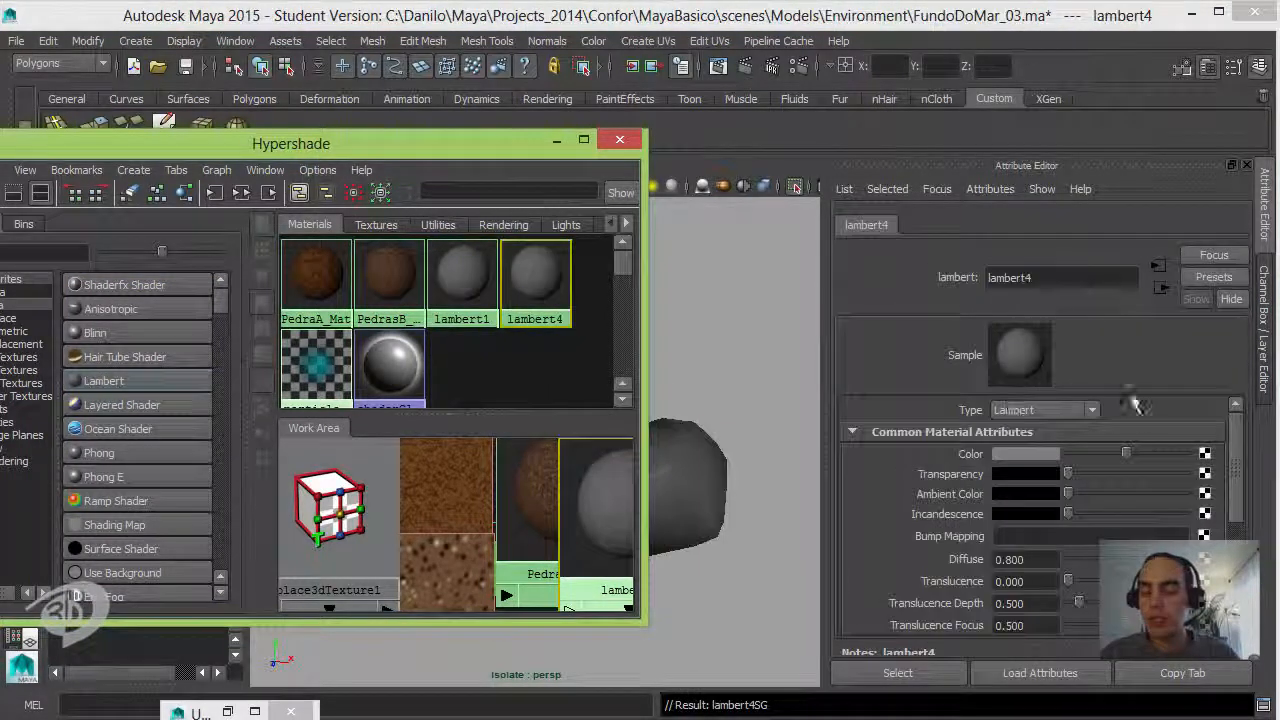
Connect a Marble 3D texture to the new Lambert's Color and inspect the pattern on the rock up close.
click(1205, 455)
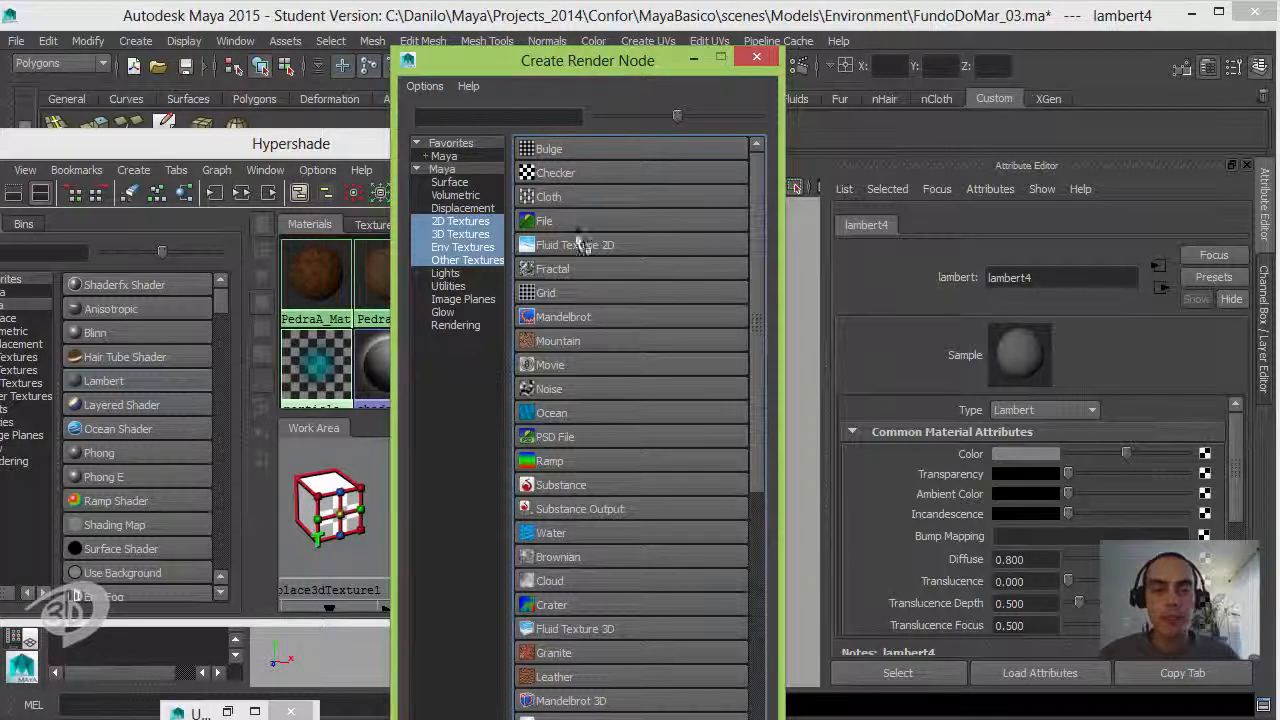
click(470, 235)
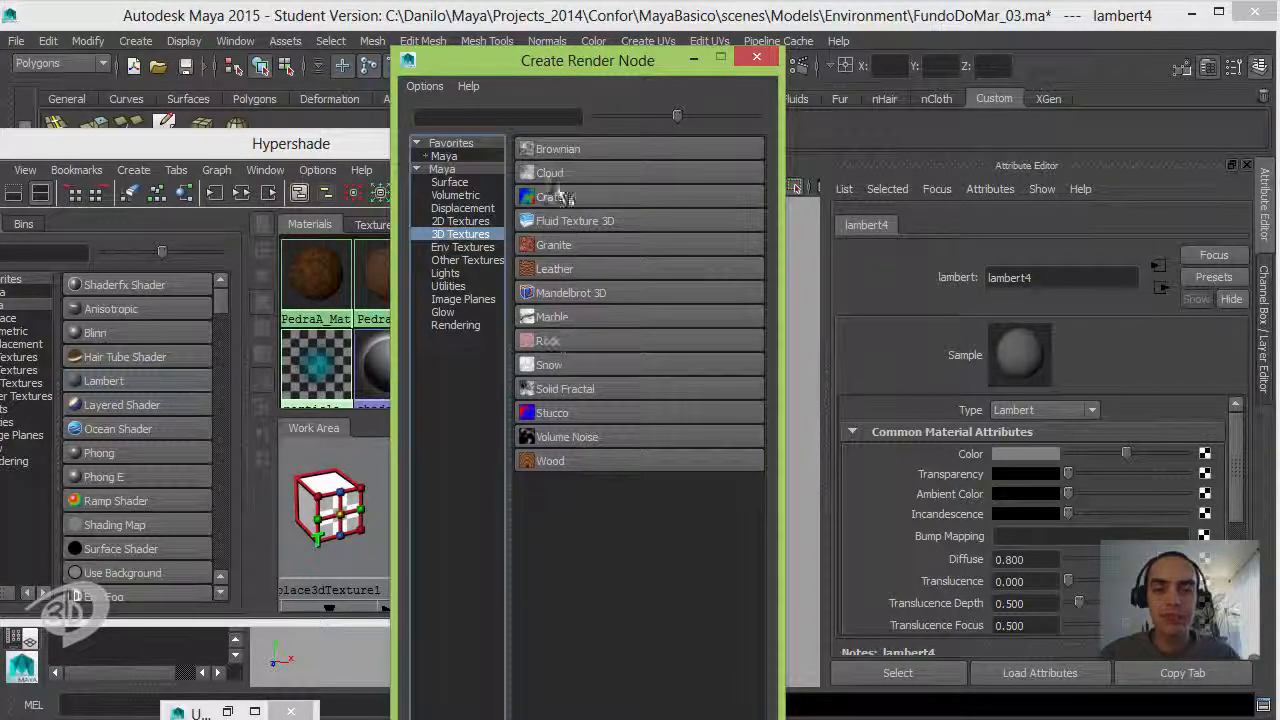
click(560, 317)
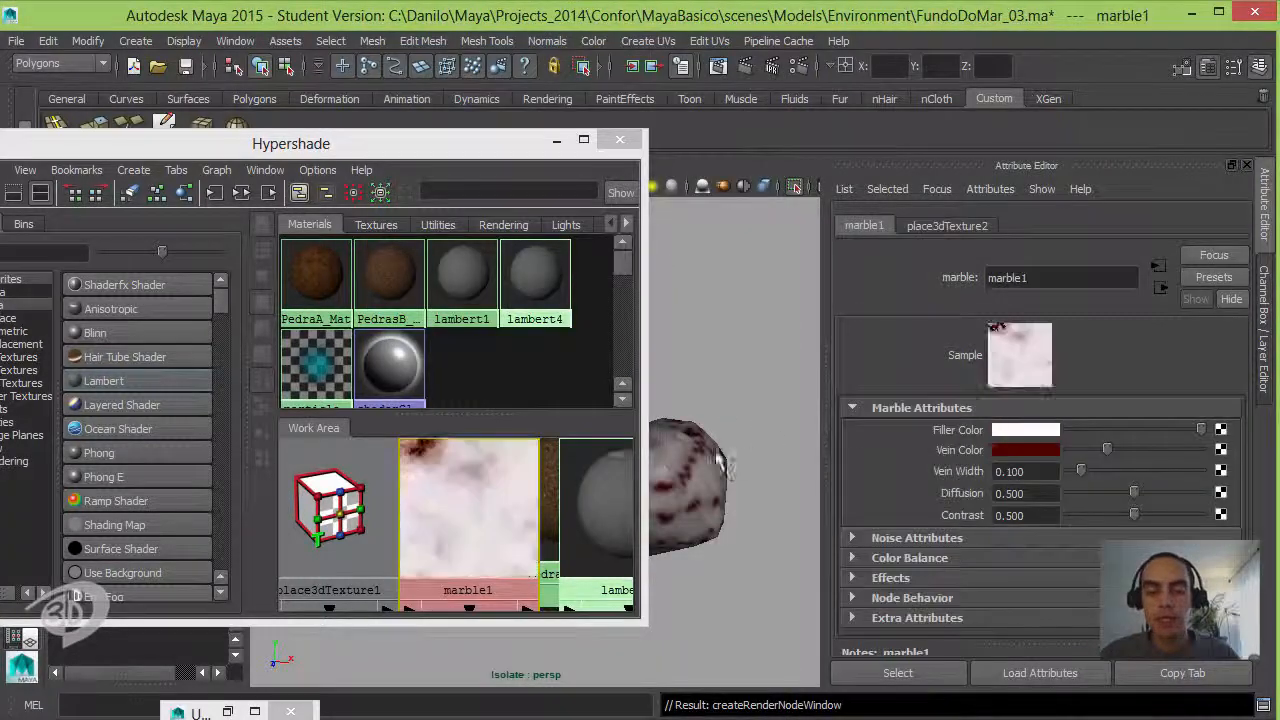
drag(497, 143, 414, 149)
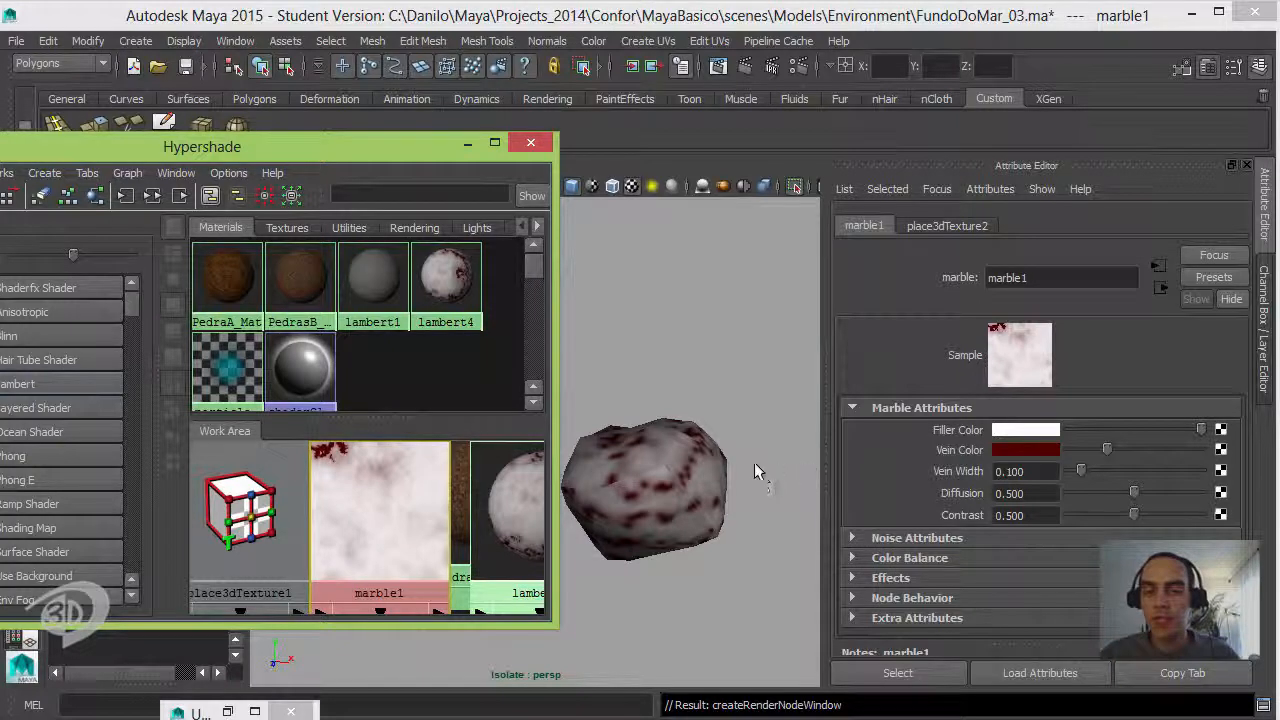
alt+drag(757, 467, 677, 330)
alt+right_drag(677, 330, 633, 360)
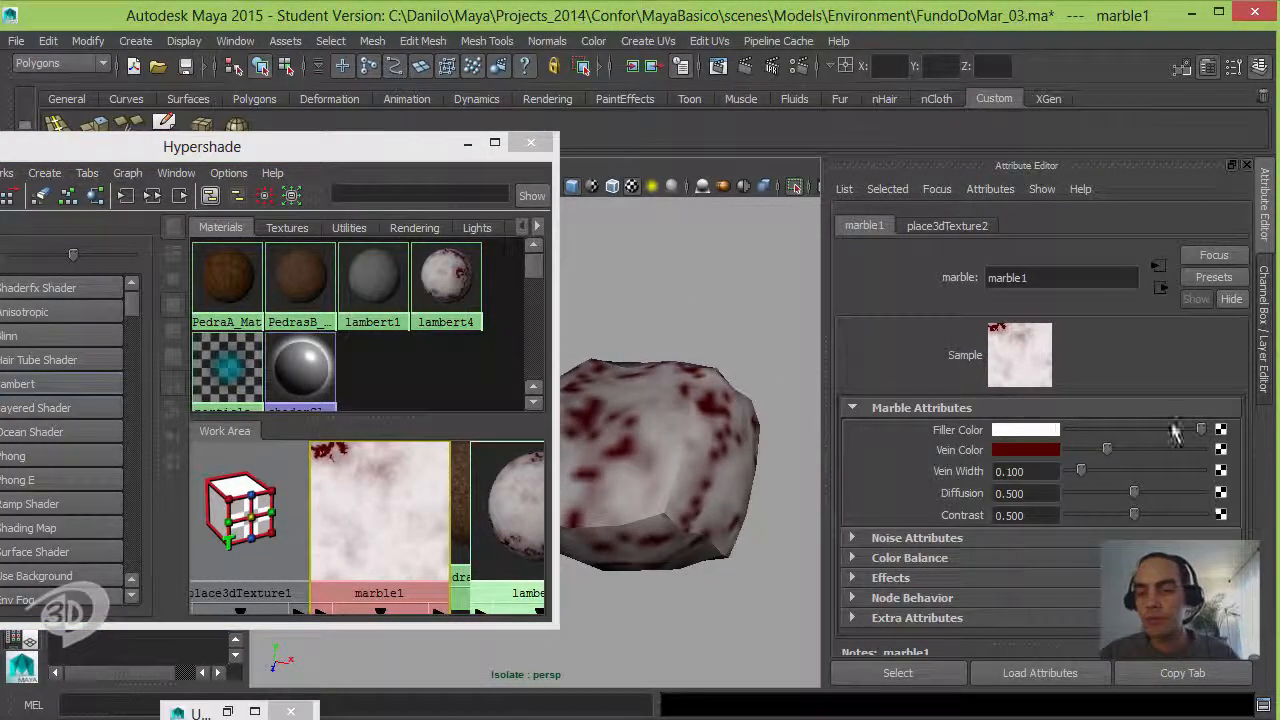
Change the marble texture's Filler Color to a dark, muted red.
click(1035, 436)
drag(920, 488, 959, 487)
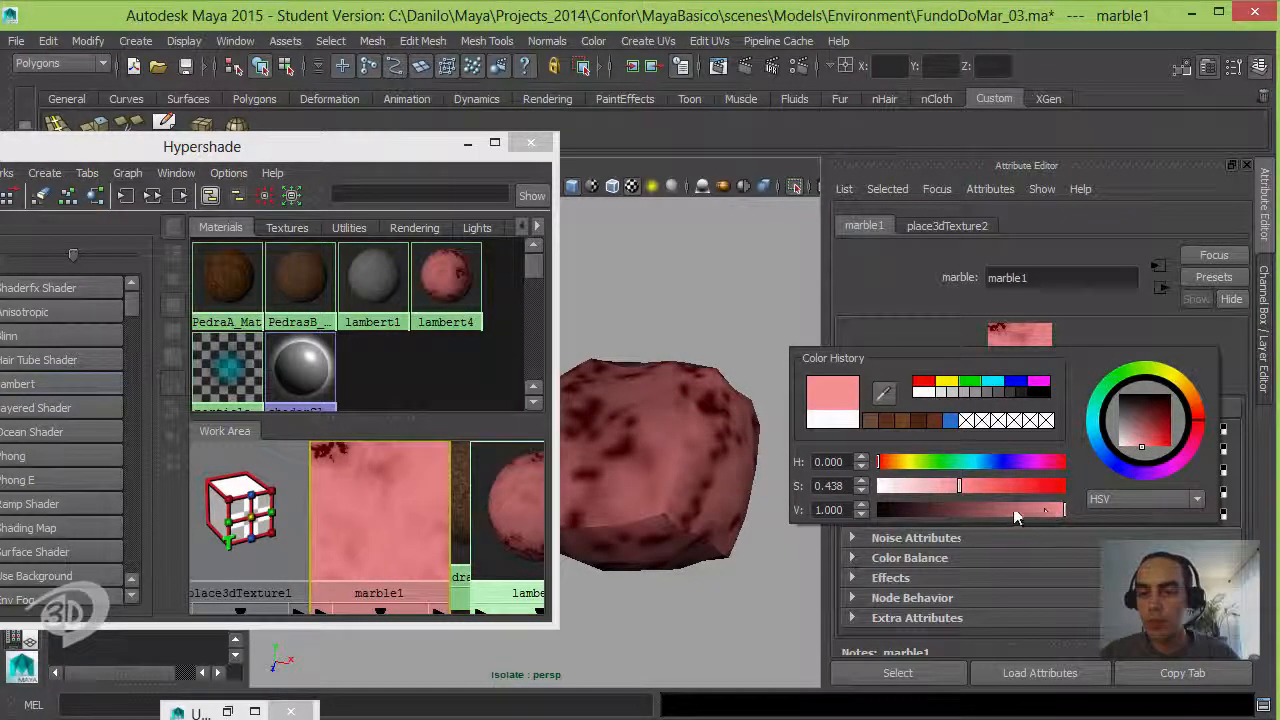
drag(1118, 446, 1138, 414)
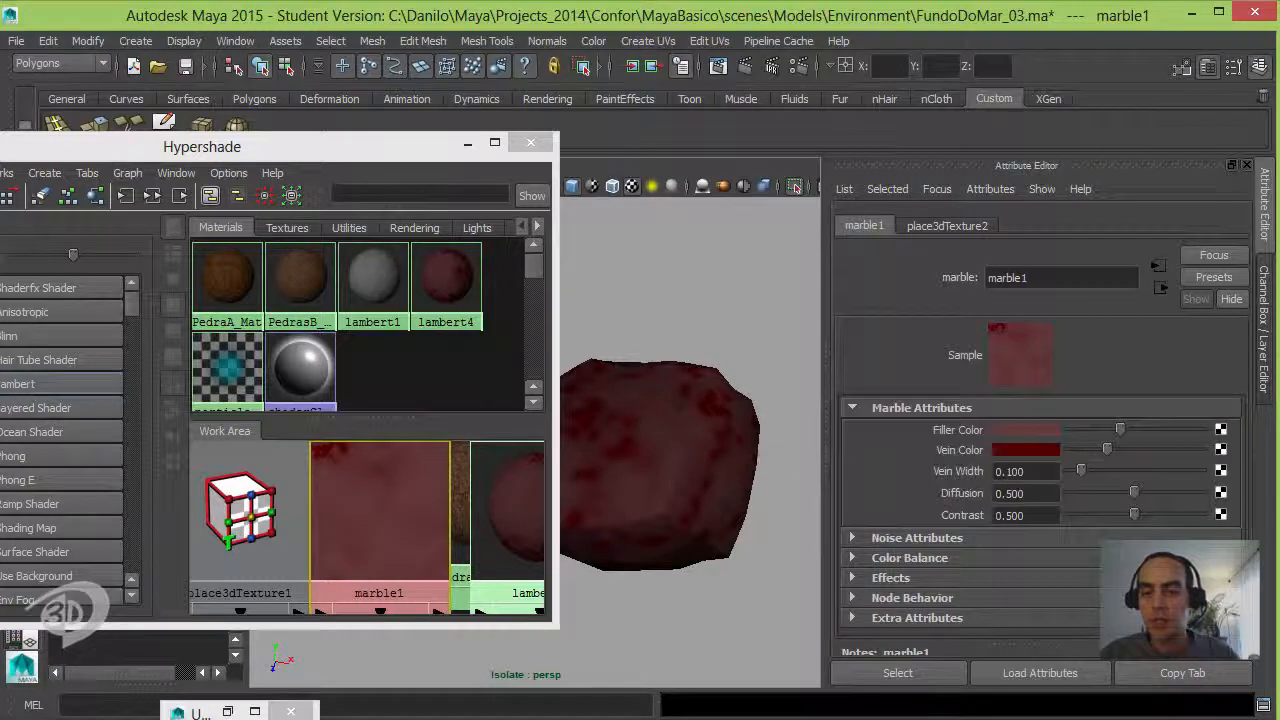
Change the marble texture's Vein Color to a dark orange-brown and its Filler Color to a muted brown.
click(1010, 455)
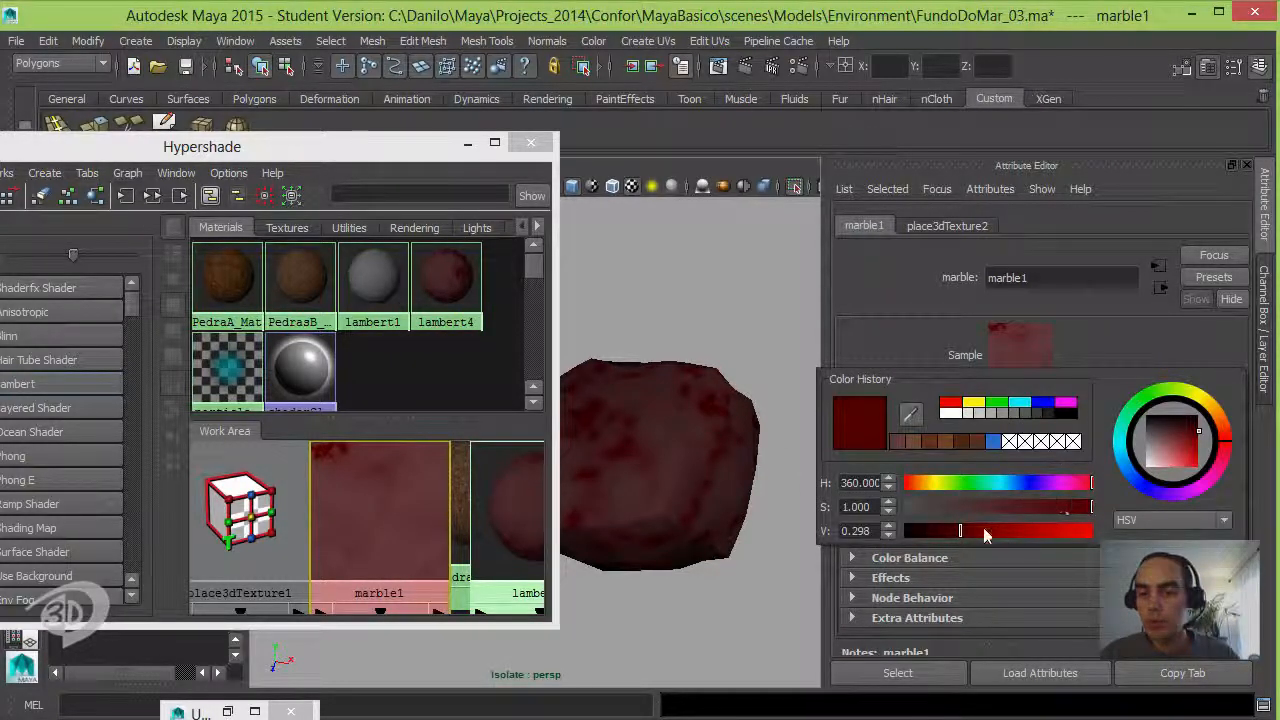
drag(1048, 511, 1013, 510)
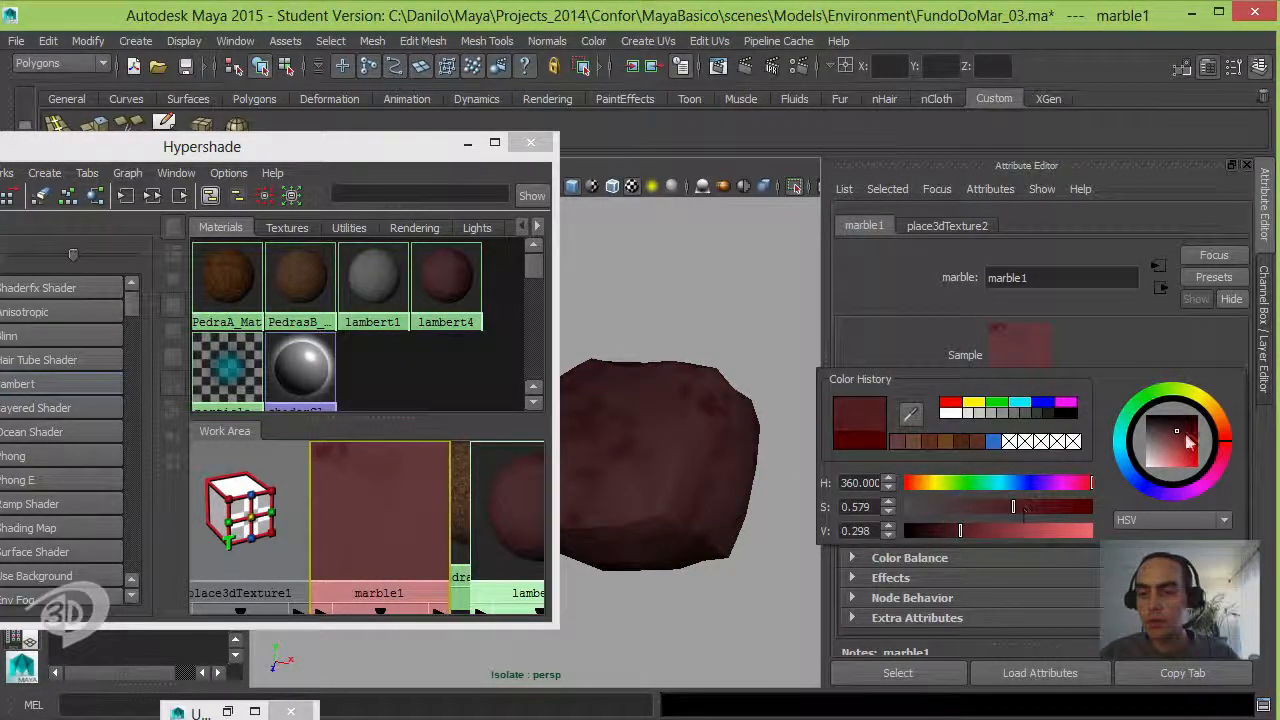
drag(1222, 450, 1227, 429)
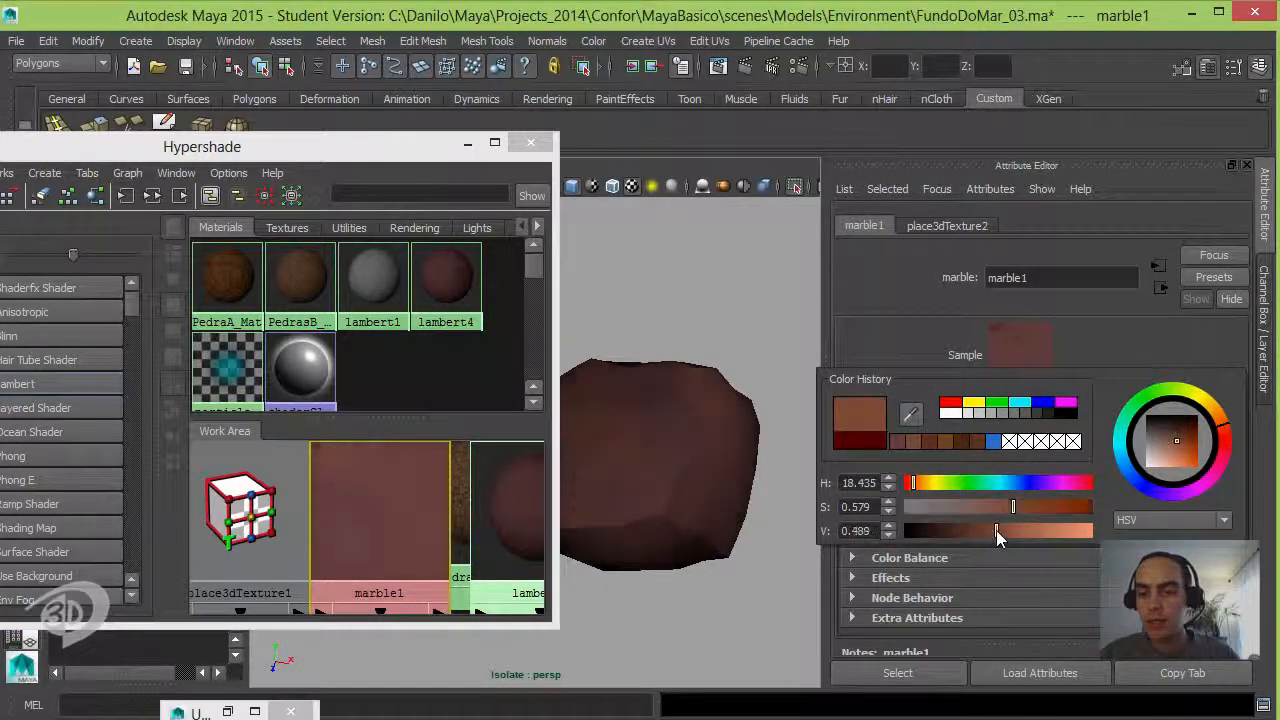
drag(990, 530, 976, 532)
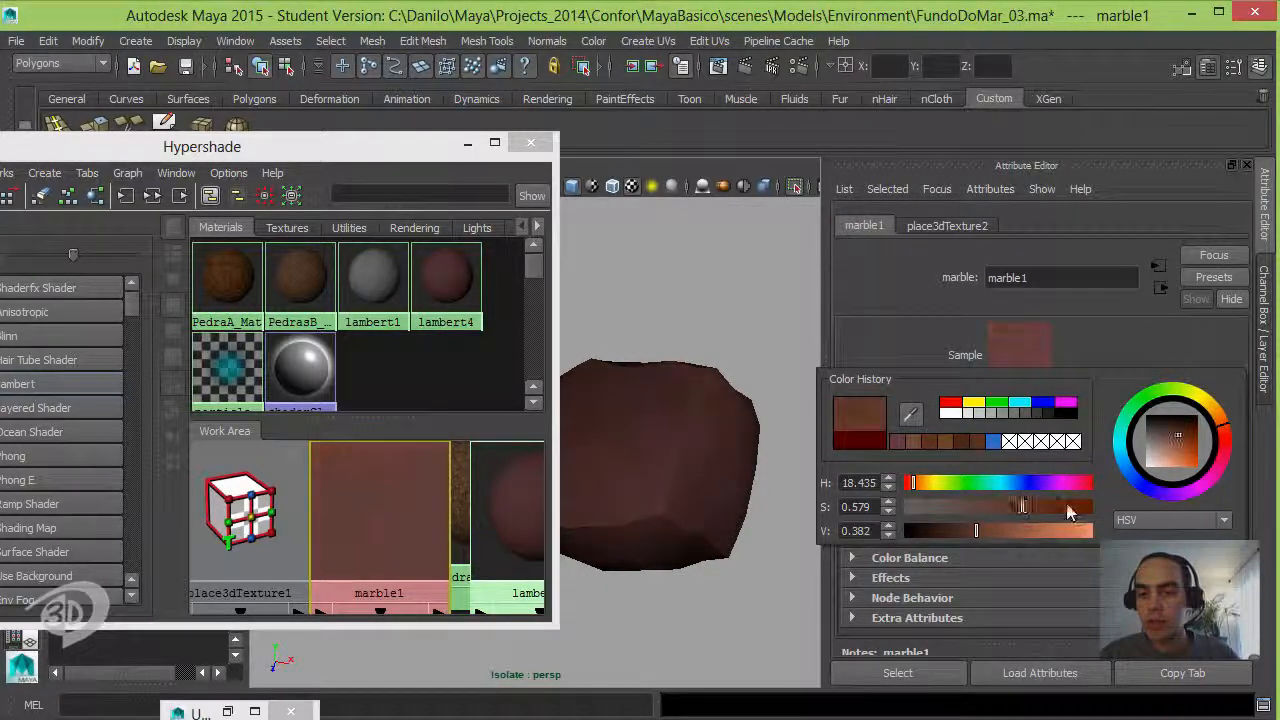
drag(1068, 507, 1067, 506)
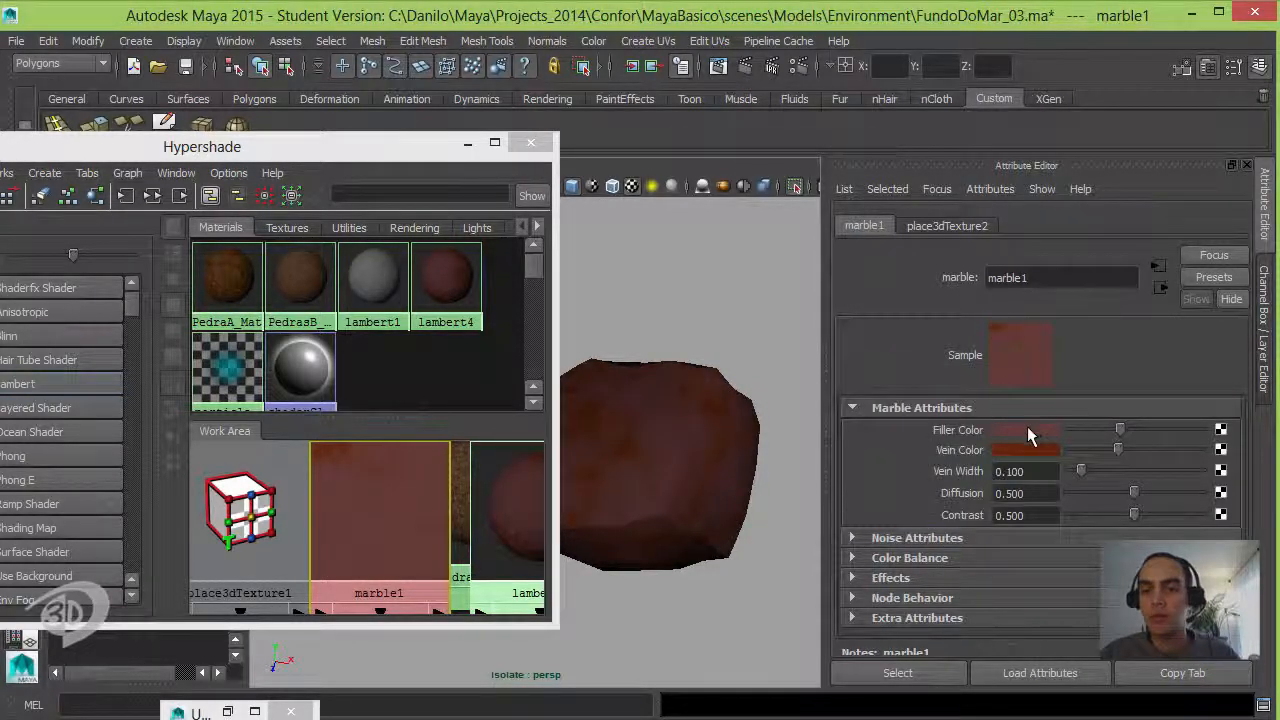
click(1030, 432)
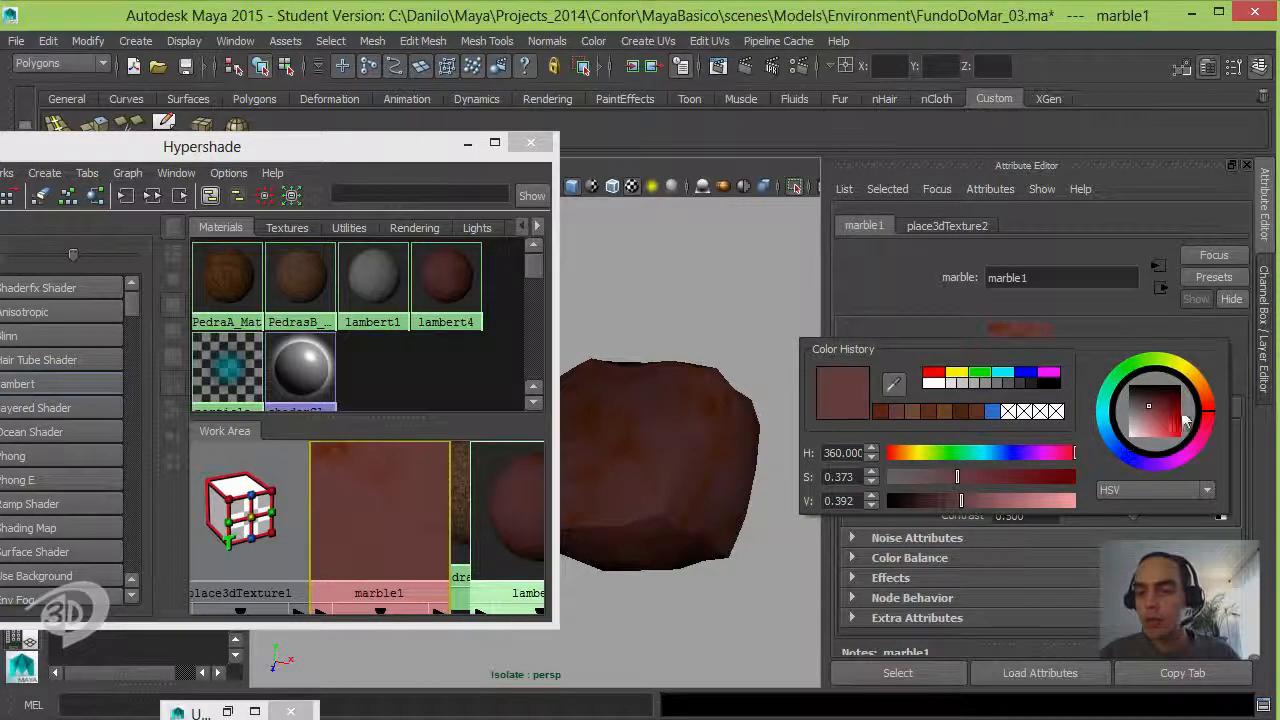
drag(1187, 422, 1210, 405)
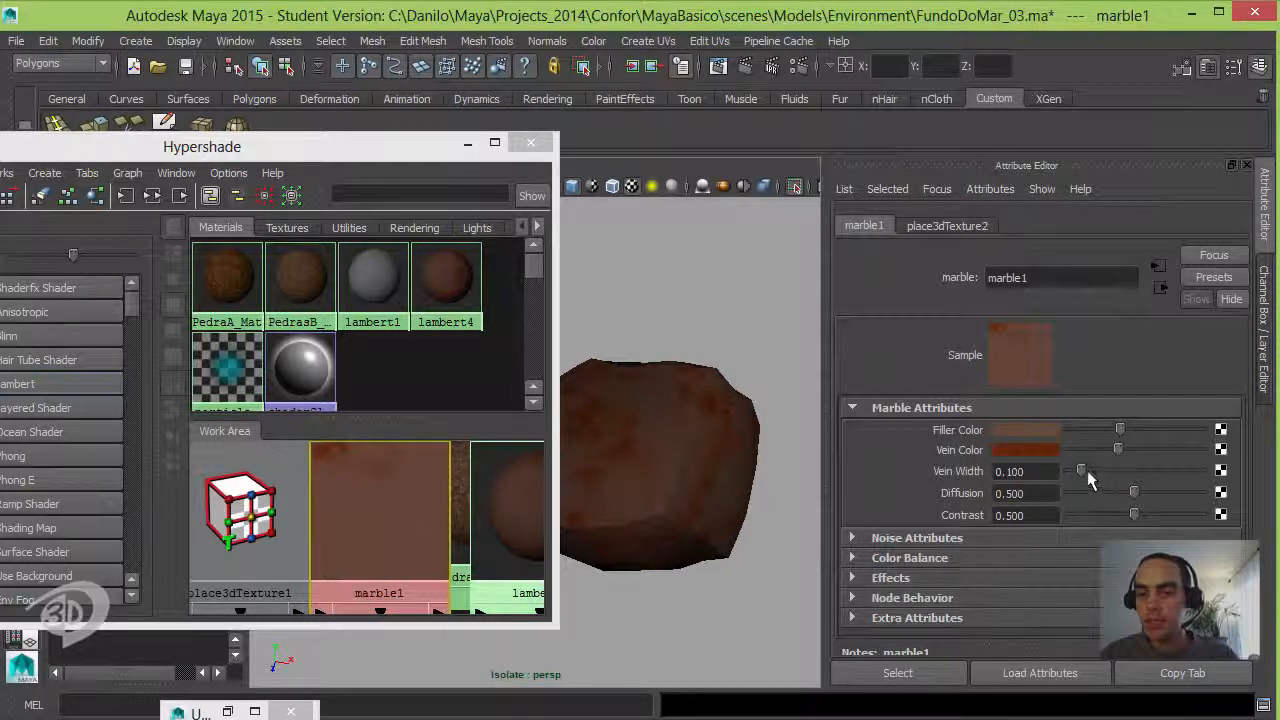
Set the marble's Vein Width to 0.323 and check the veins on the rock in a test render.
drag(1108, 478, 1112, 474)
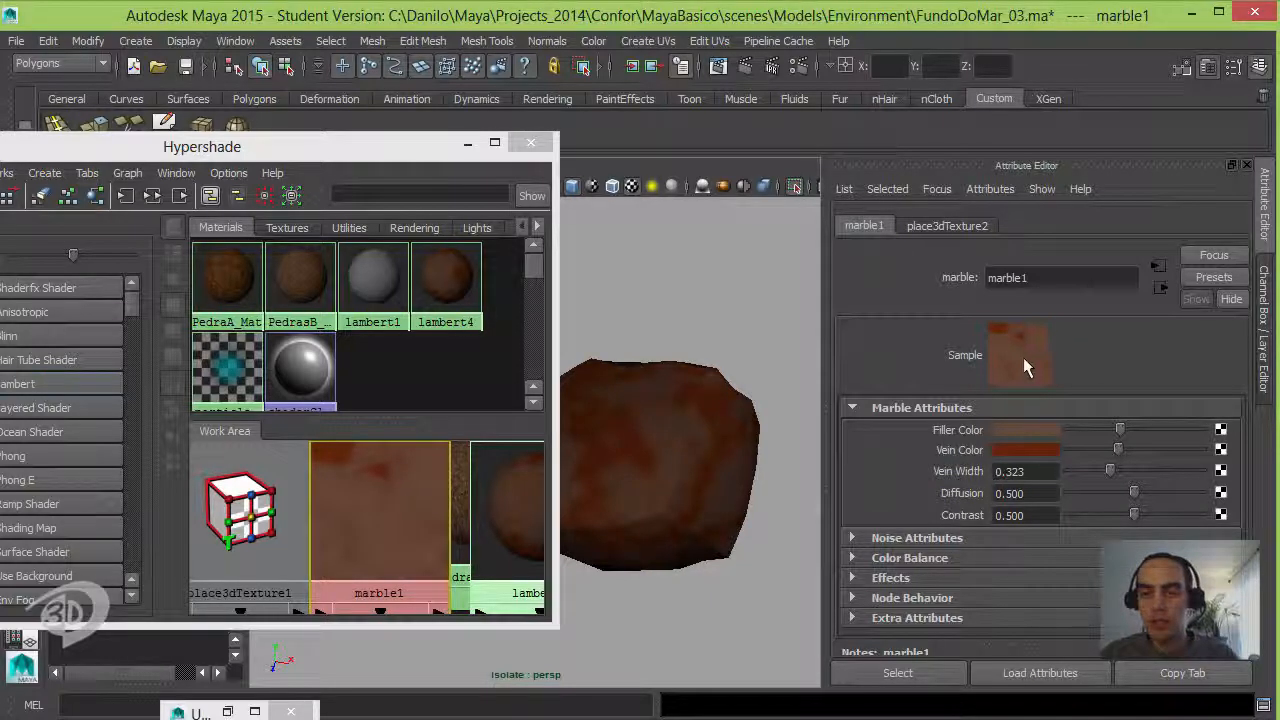
click(744, 66)
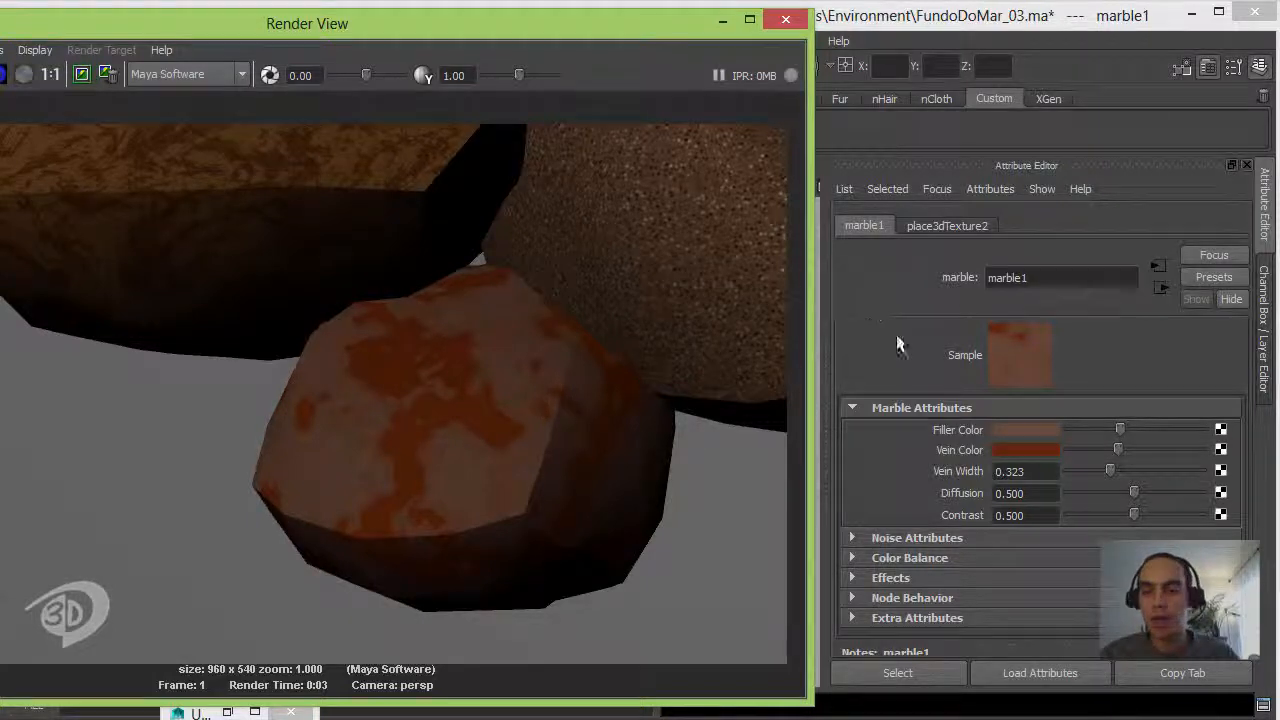
click(786, 19)
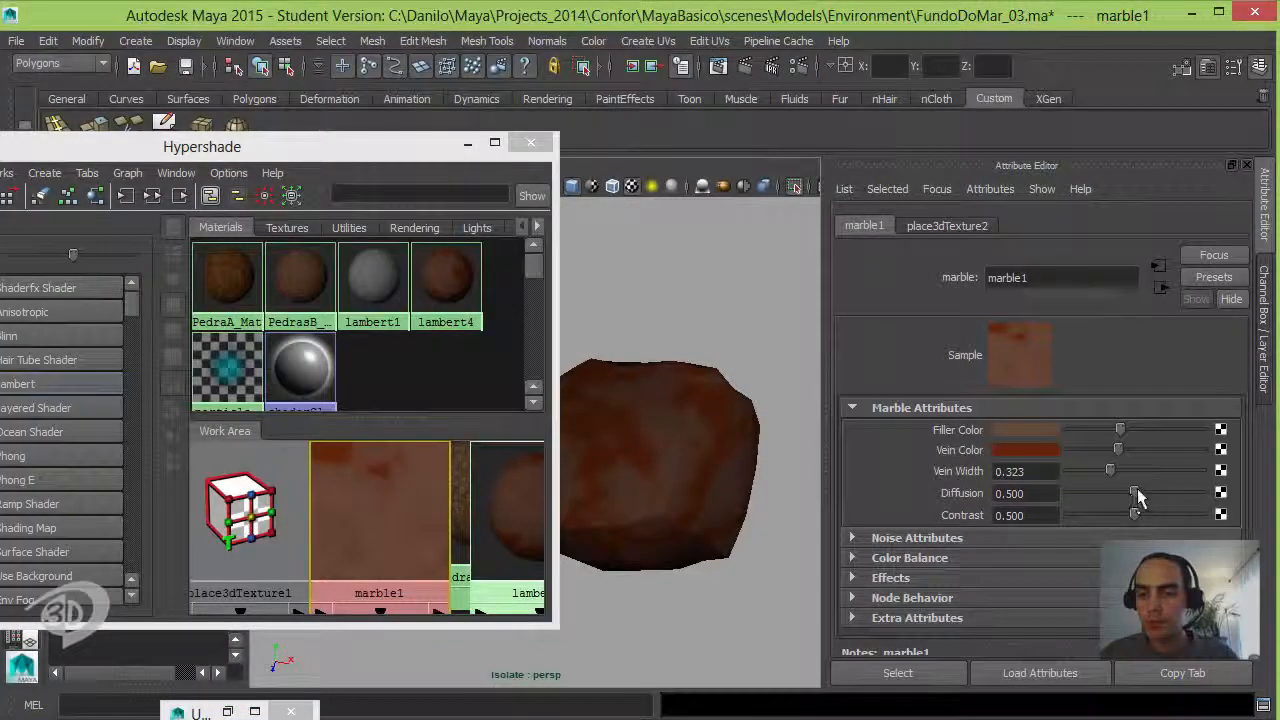
Set the marble's Diffusion to 0.534 and Contrast to 0.211, with noise Amplitude 1.248 and Ratio 0.710.
mouse_move(1136, 495)
mouse_down()
mouse_move(1172, 497)
mouse_move(1096, 515)
mouse_move(1107, 515)
mouse_up()
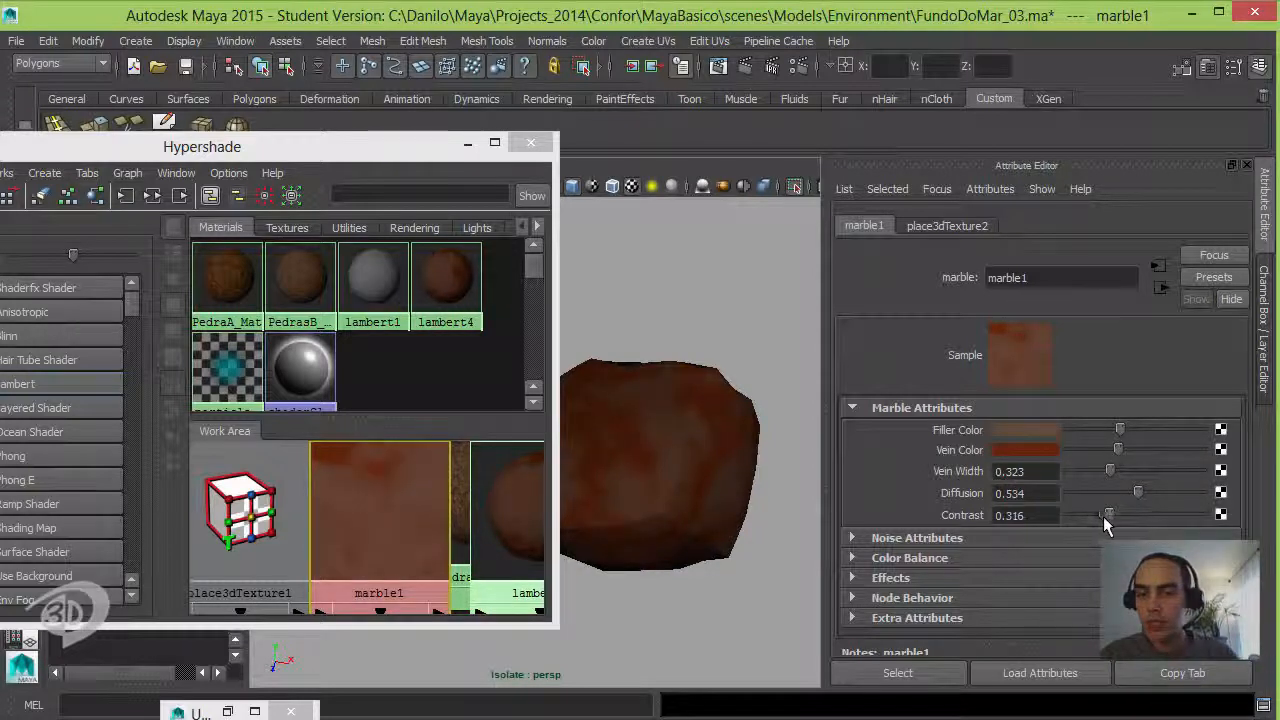
click(920, 539)
scroll(1238, 440, down, 3)
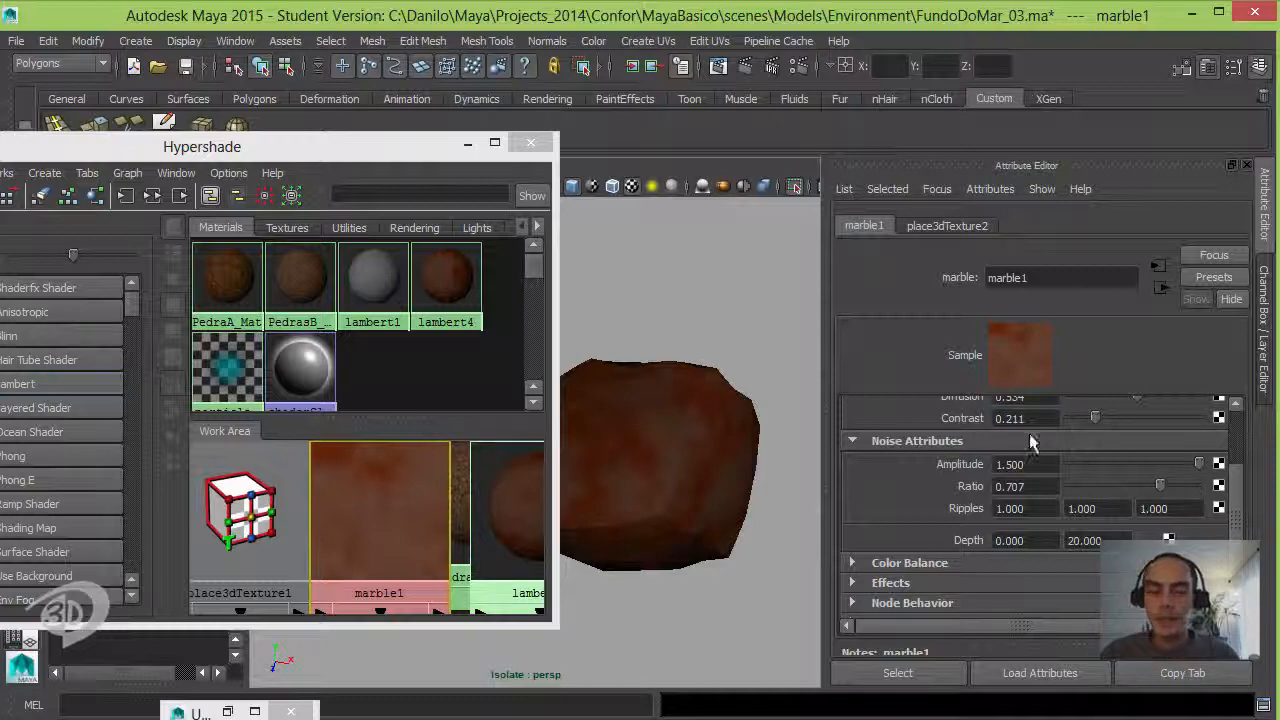
drag(1198, 466, 1163, 497)
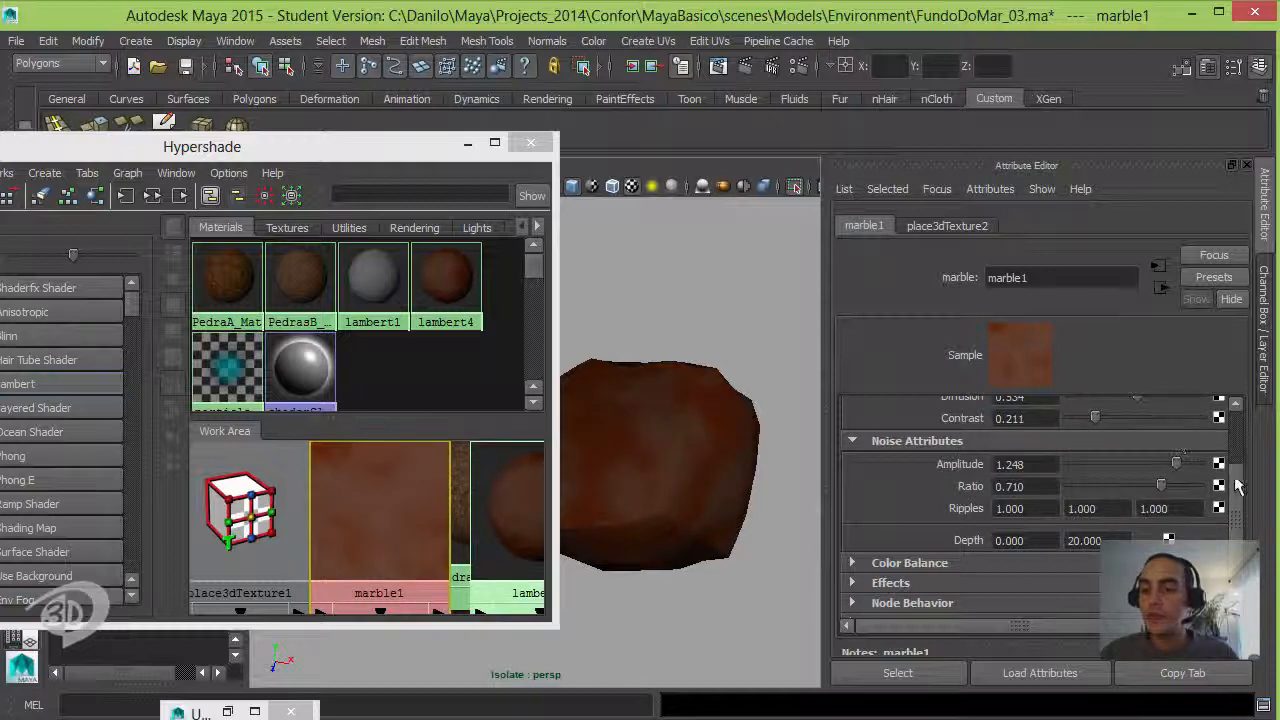
scroll(1238, 487, up, 3)
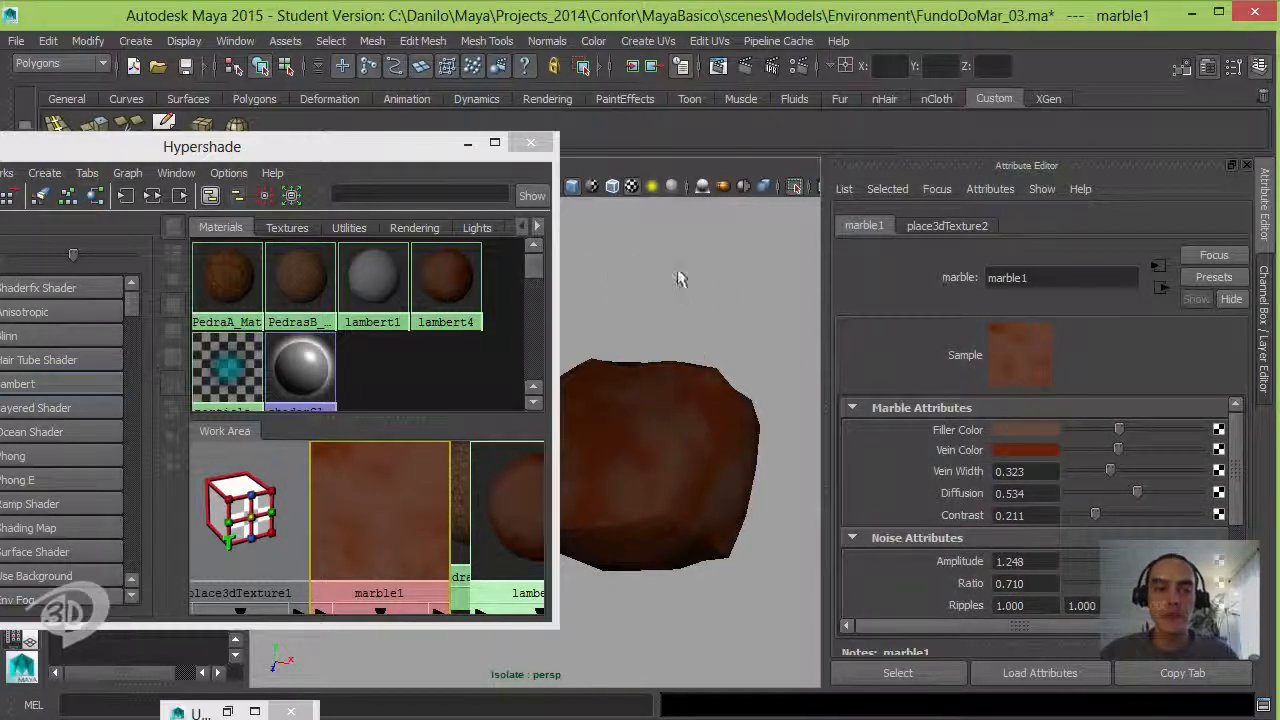
Turn off the rock's isolation and view the three textured rocks together from farther away.
click(795, 190)
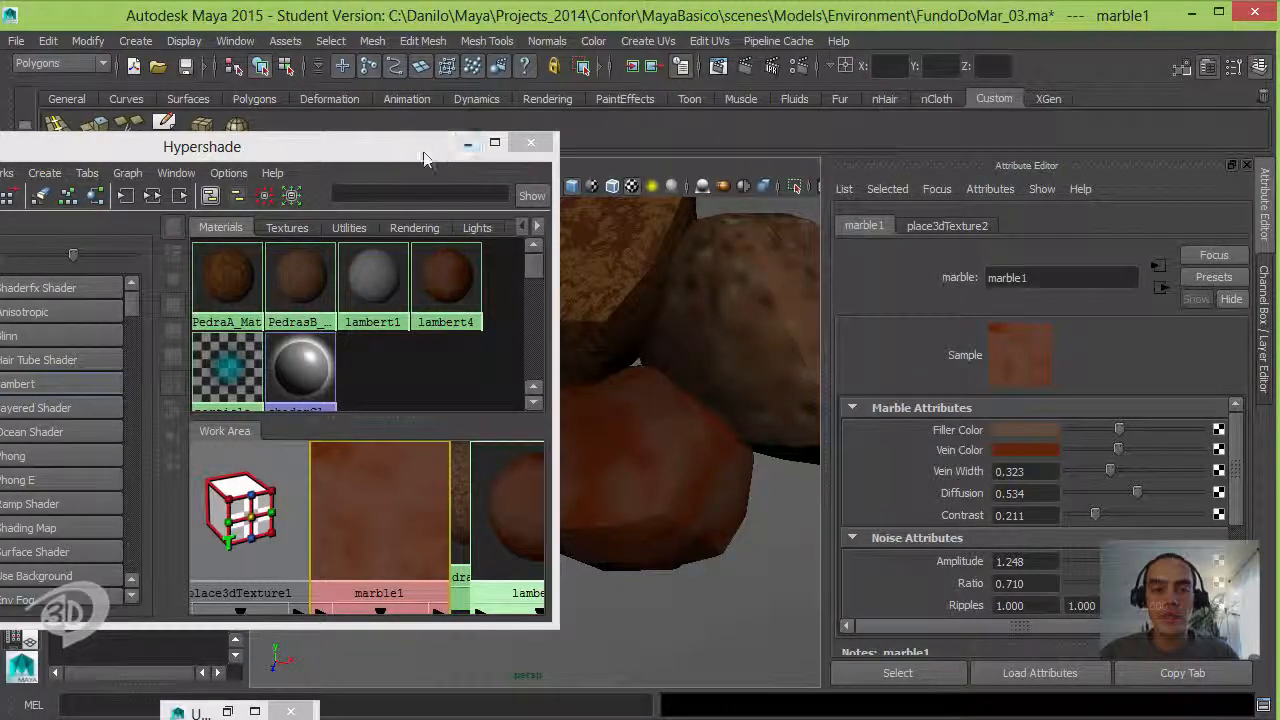
drag(452, 150, 431, 361)
alt+middle_drag(698, 347, 778, 345)
alt+right_drag(668, 355, 580, 292)
alt+drag(580, 292, 656, 336)
alt+drag(674, 280, 606, 282)
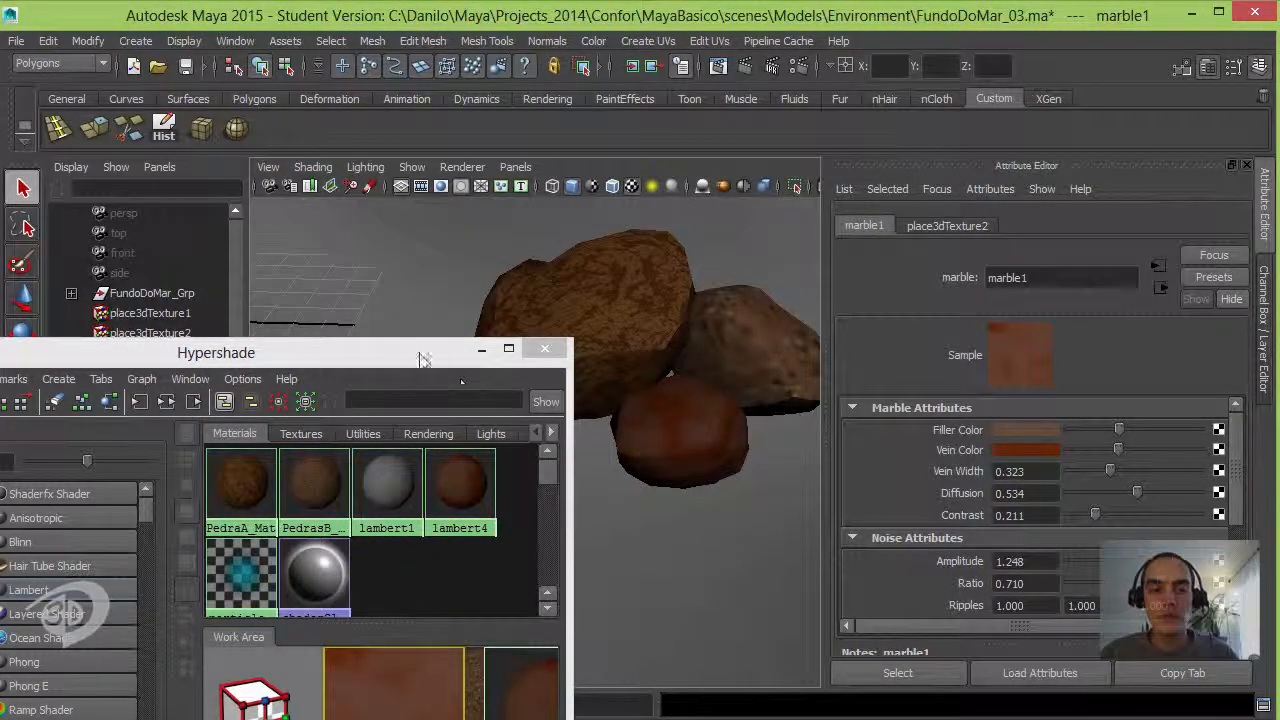
Select the place3dTexture1 node in Hypershade and show its placement cube together with the rocks.
drag(420, 353, 592, 245)
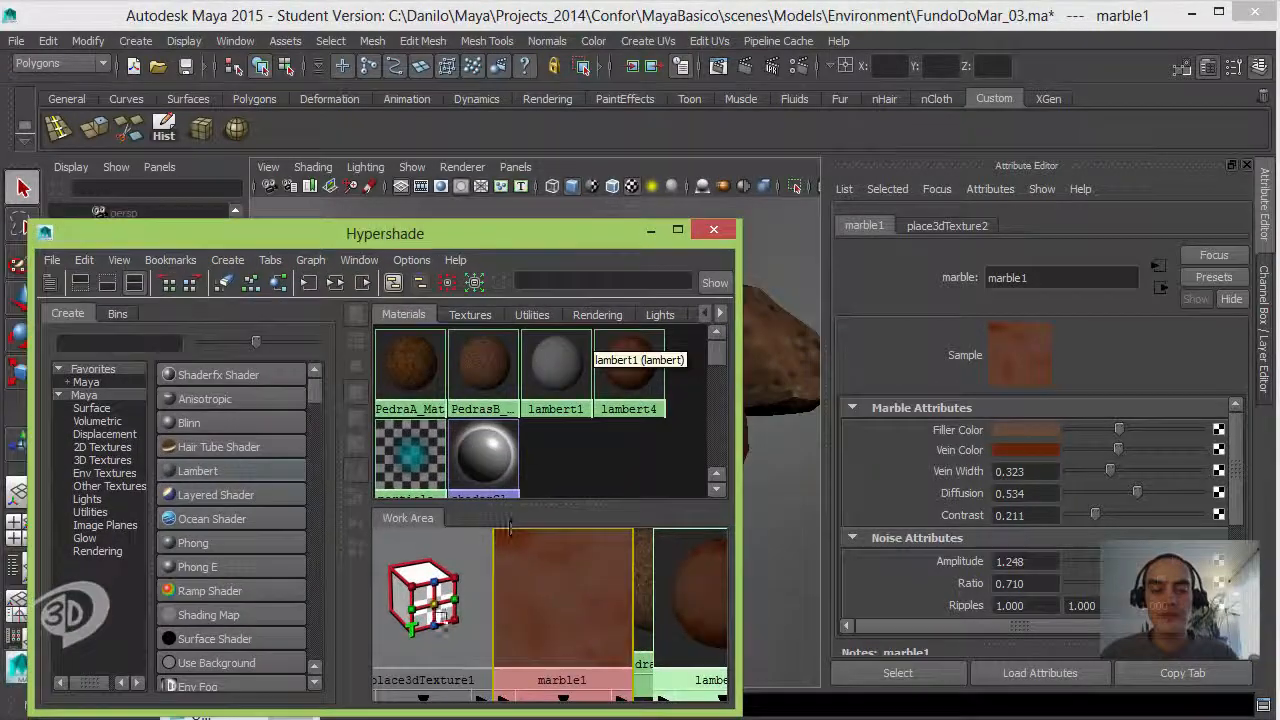
click(440, 592)
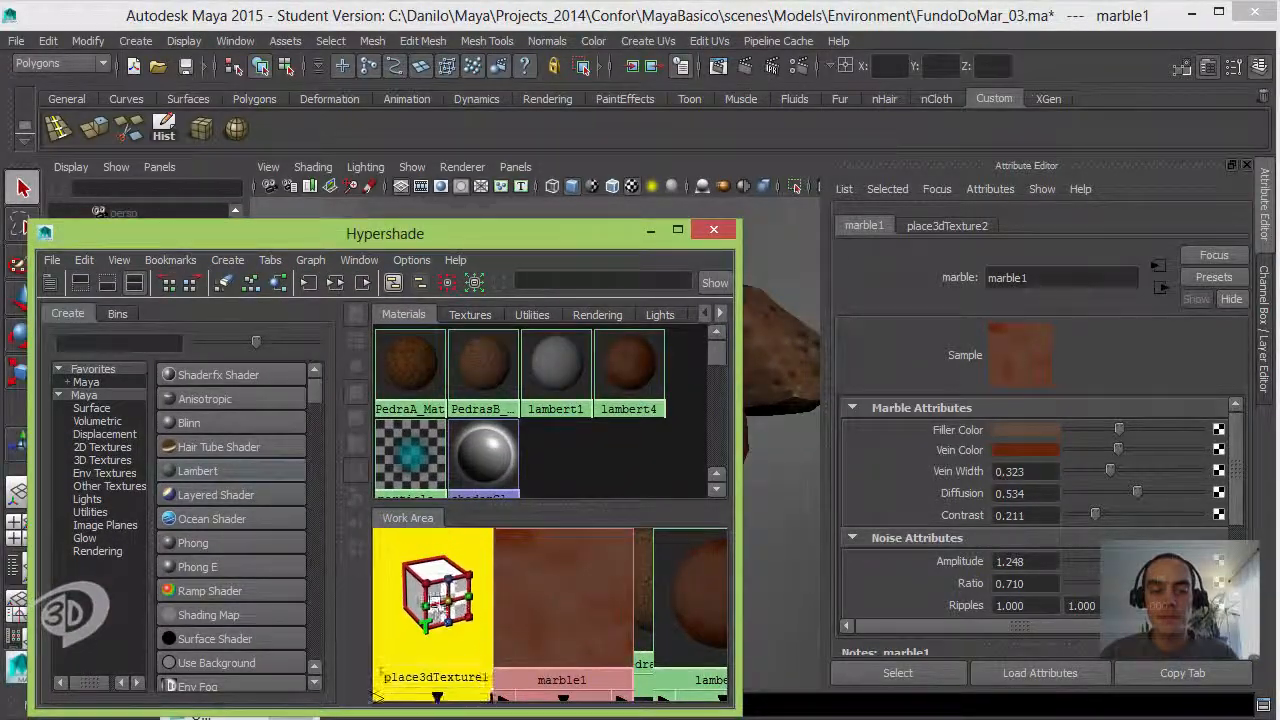
drag(553, 236, 460, 530)
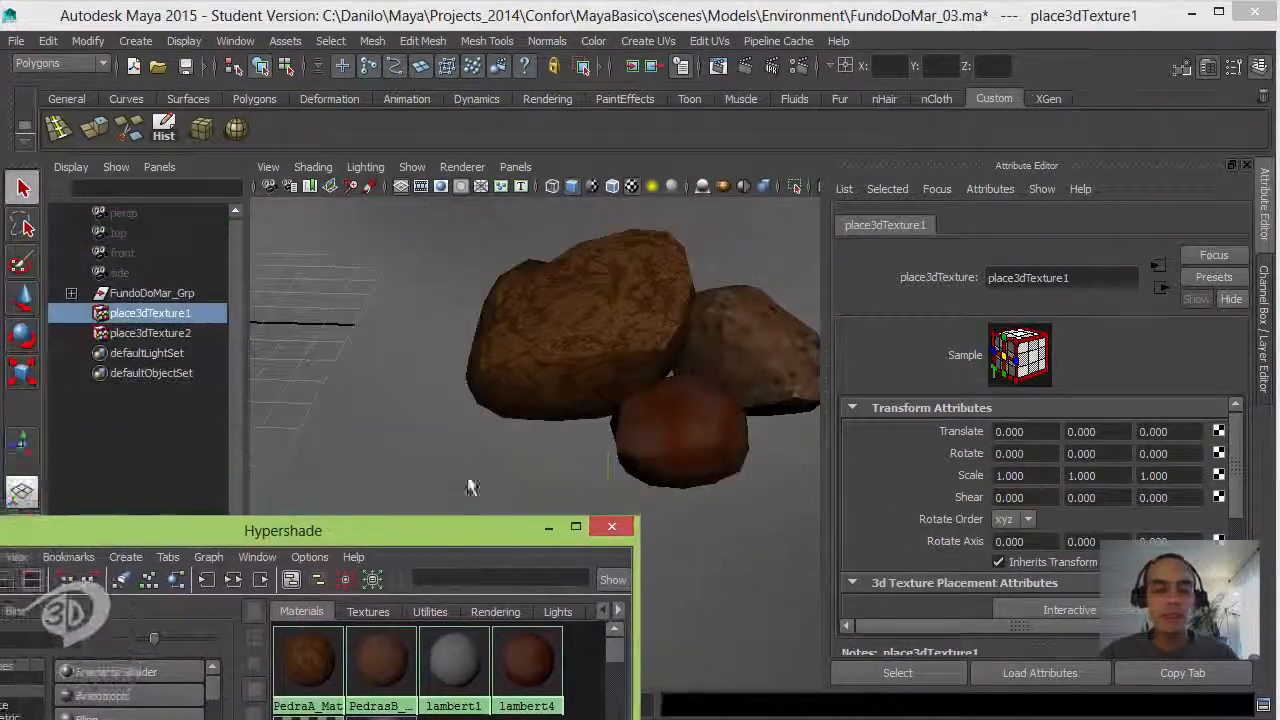
alt+drag(545, 400, 614, 380)
alt+right_drag(614, 380, 666, 331)
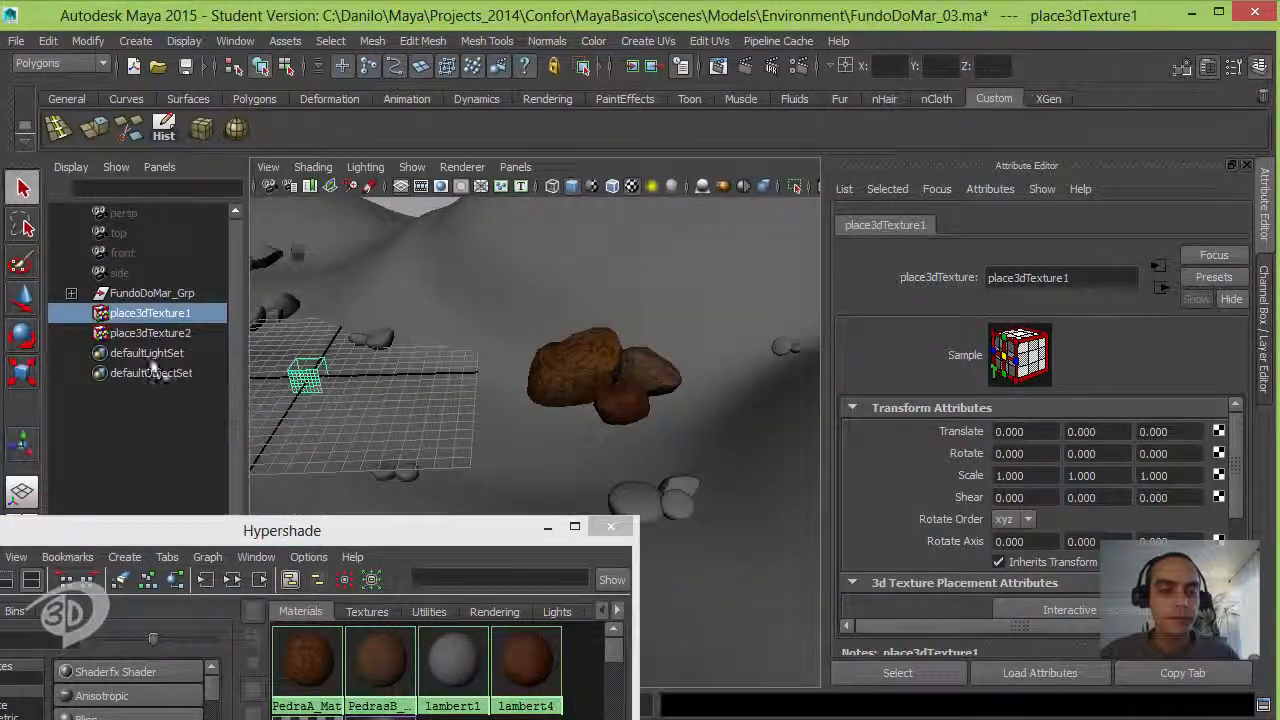
Try moving the place3dTexture1 placement cube to see its effect on the rock texture, then undo the moves.
key(w)
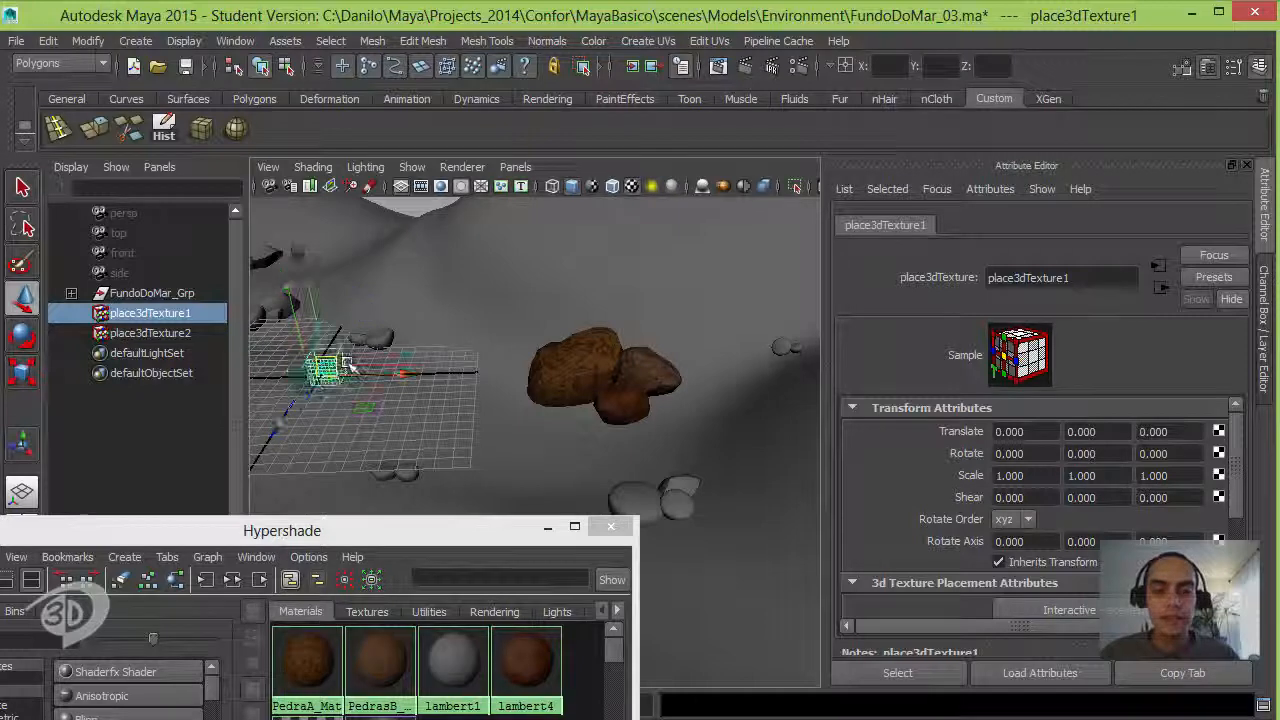
drag(348, 366, 302, 370)
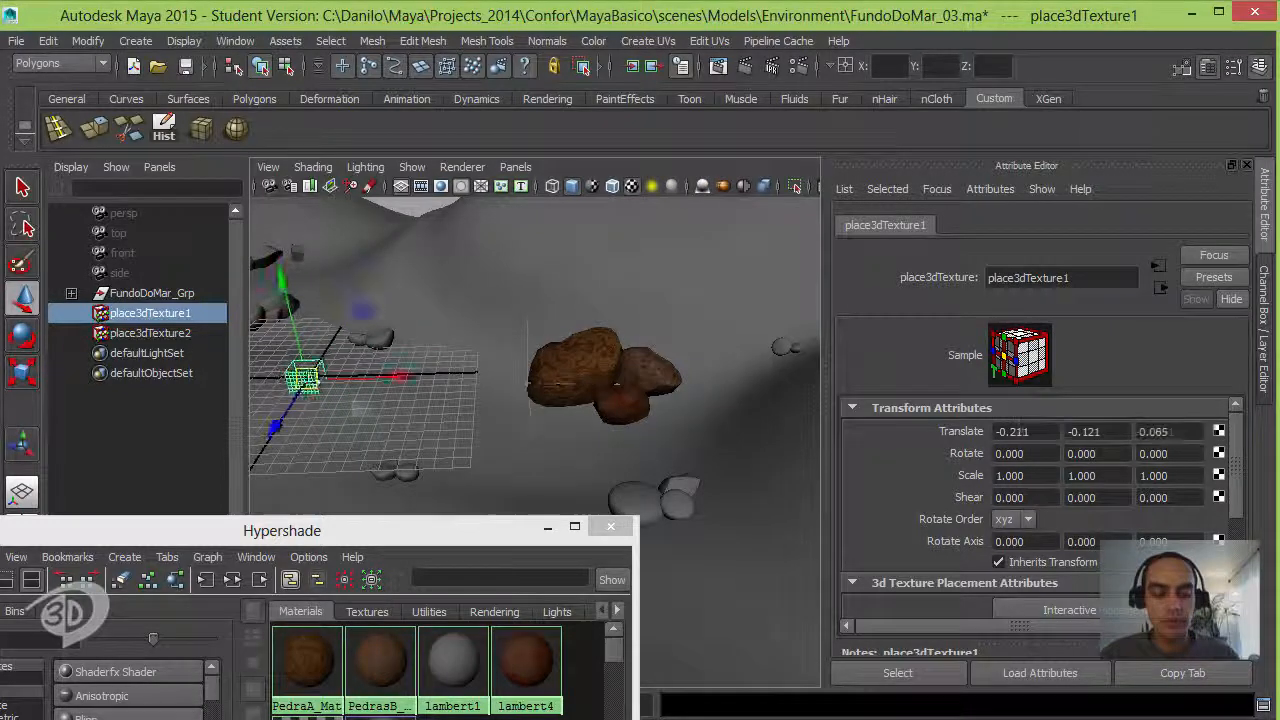
key(ctrl+z)
key(ctrl+z)
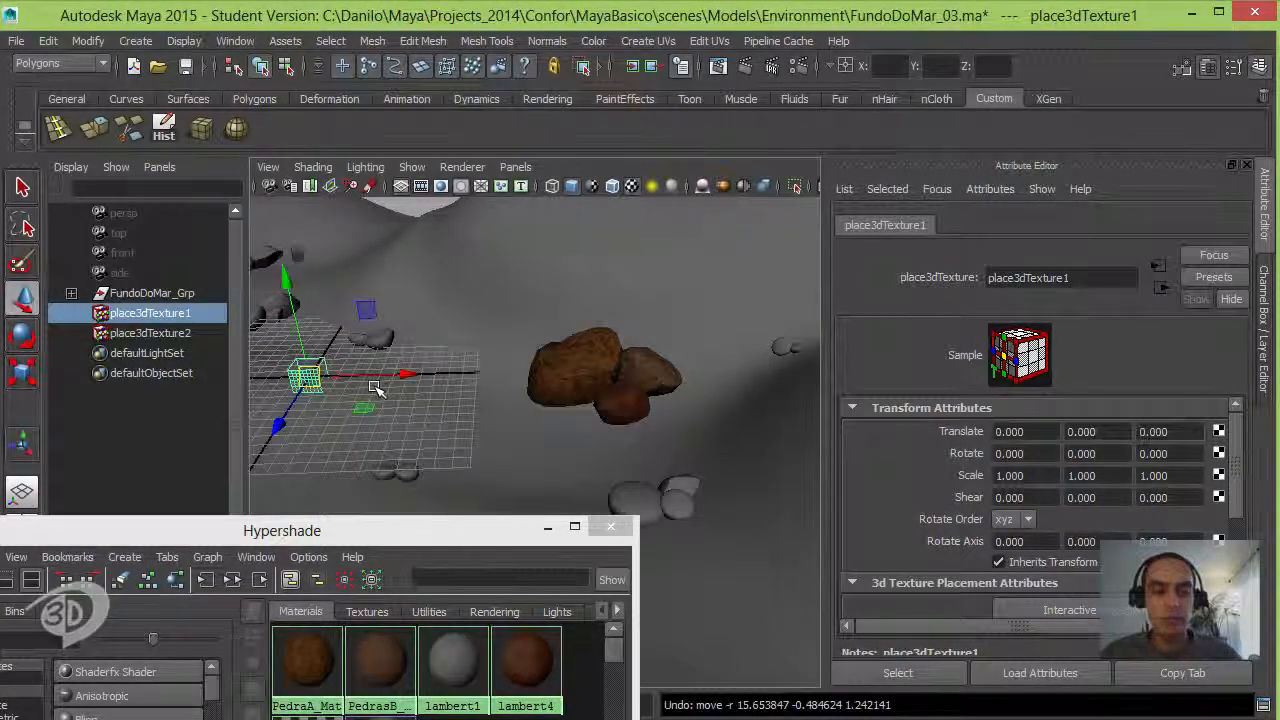
Try scaling the place3dTexture1 placement cube uniformly, then undo the scaling.
key(r)
drag(420, 328, 339, 405)
key(ctrl+z)
key(ctrl+z)
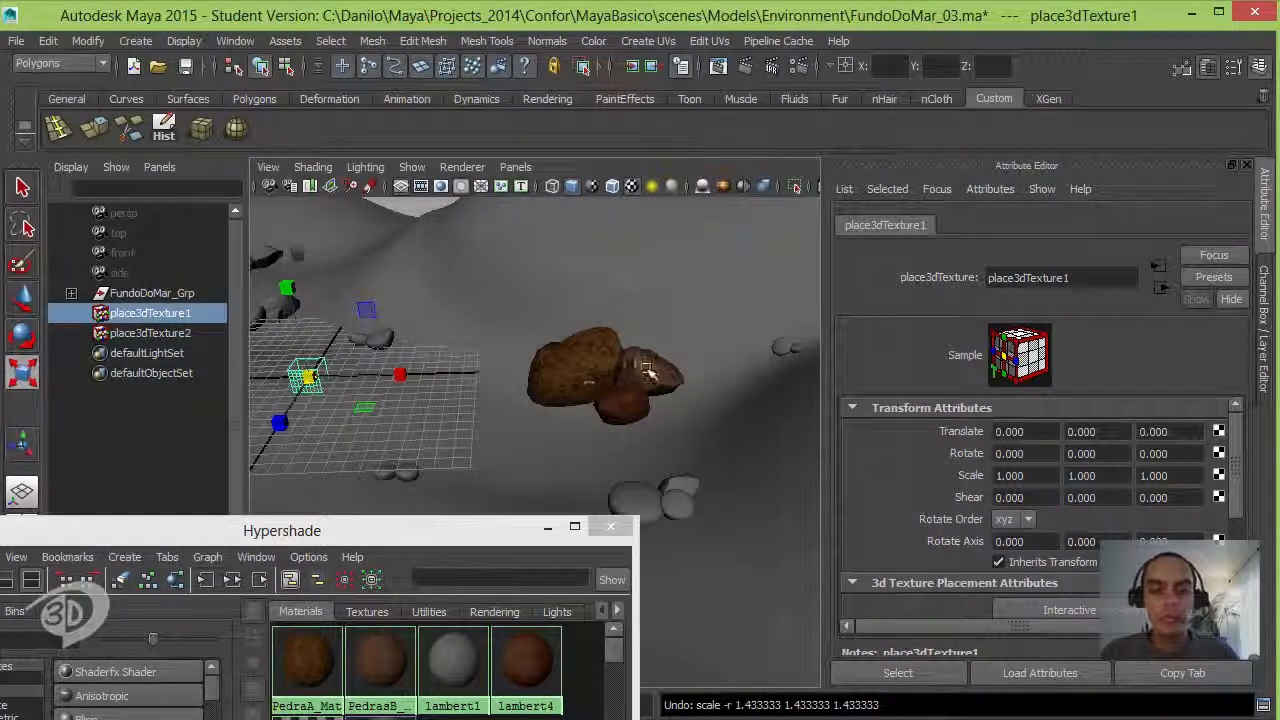
Try moving the granite rock Pedra_A_Geo3 through its 3D texture, then undo the move.
click(643, 367)
key(w)
drag(651, 366, 500, 357)
key(ctrl+z)
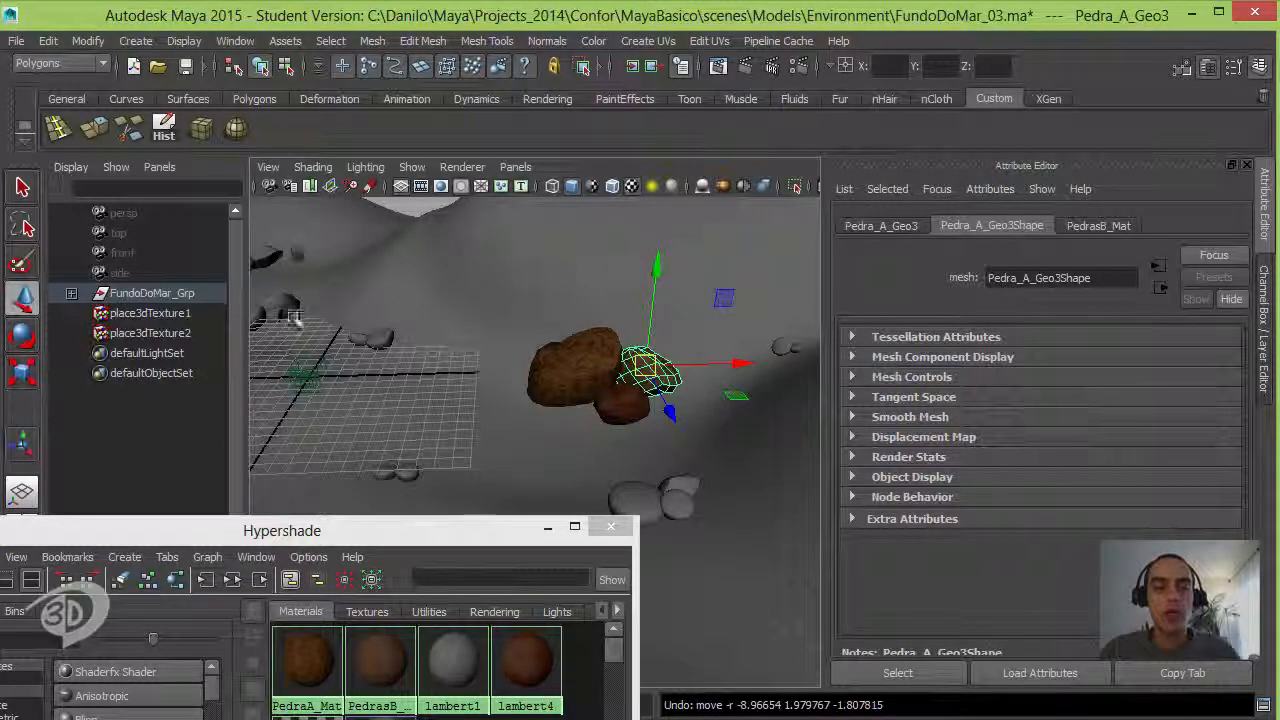
alt+drag(545, 425, 690, 400)
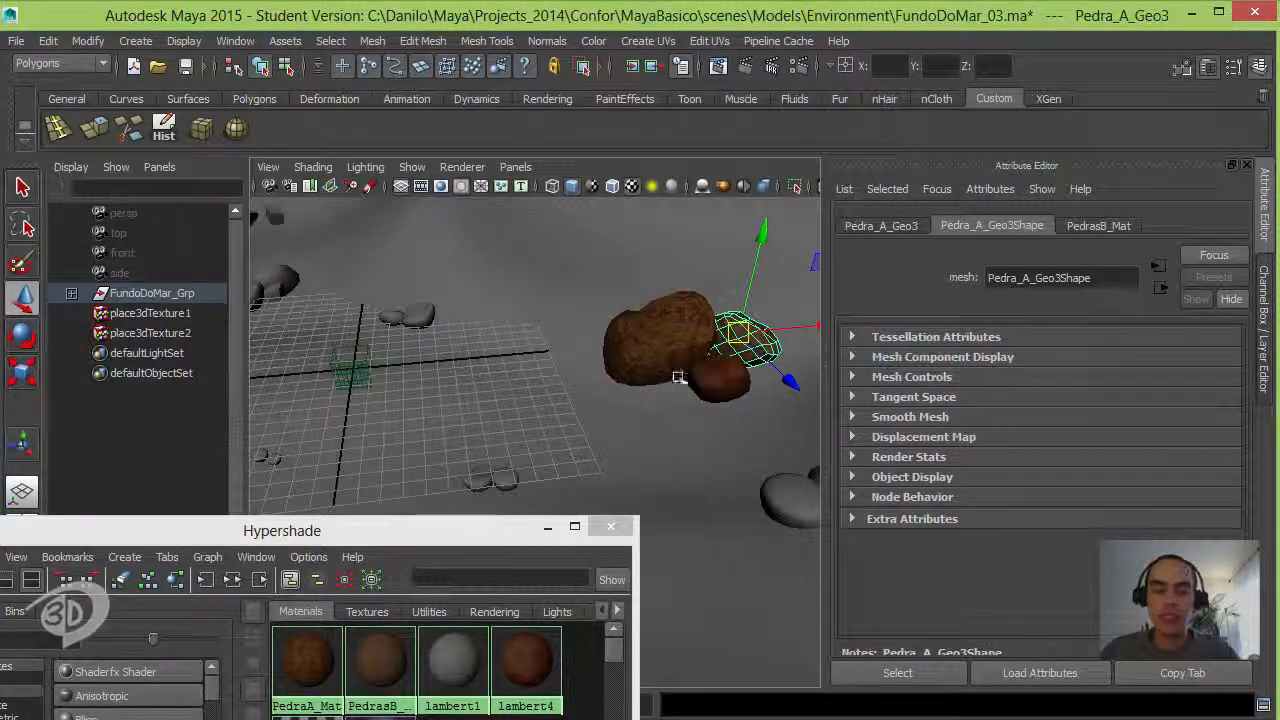
Rename the marble-textured material lambert4 as PedrasC_Mat.
click(512, 652)
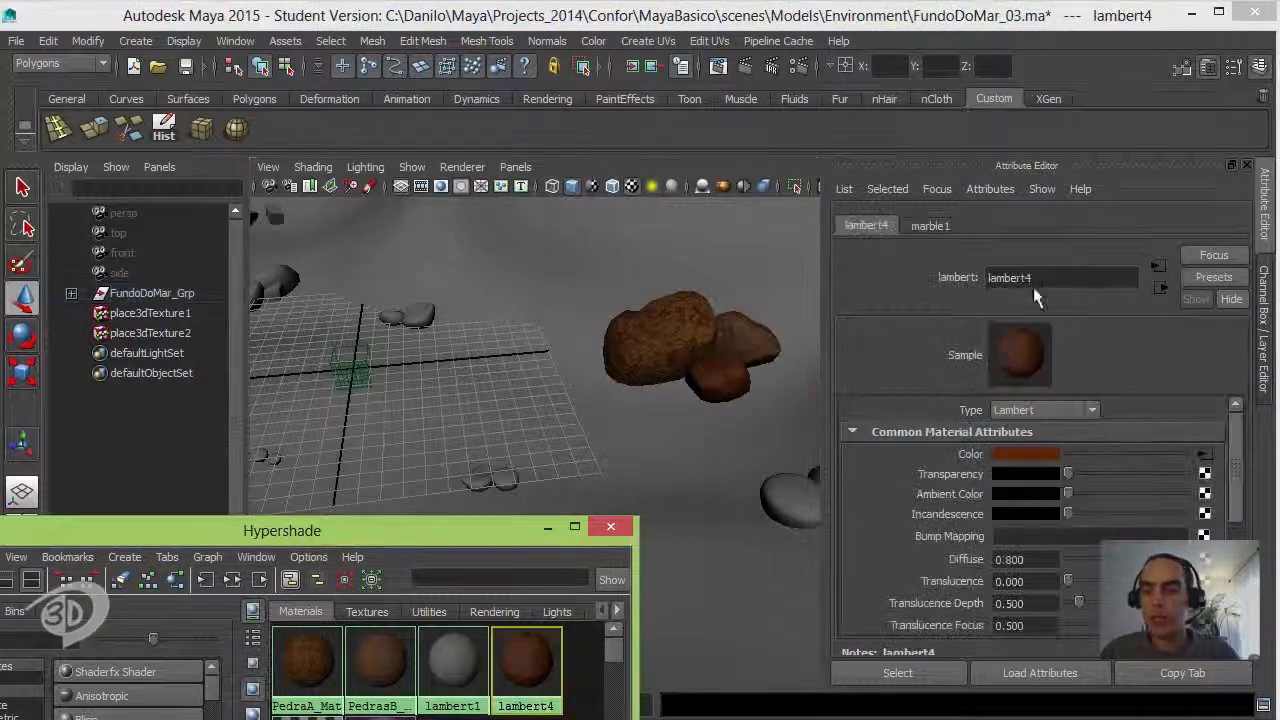
double_click(1040, 278)
text(Ped)
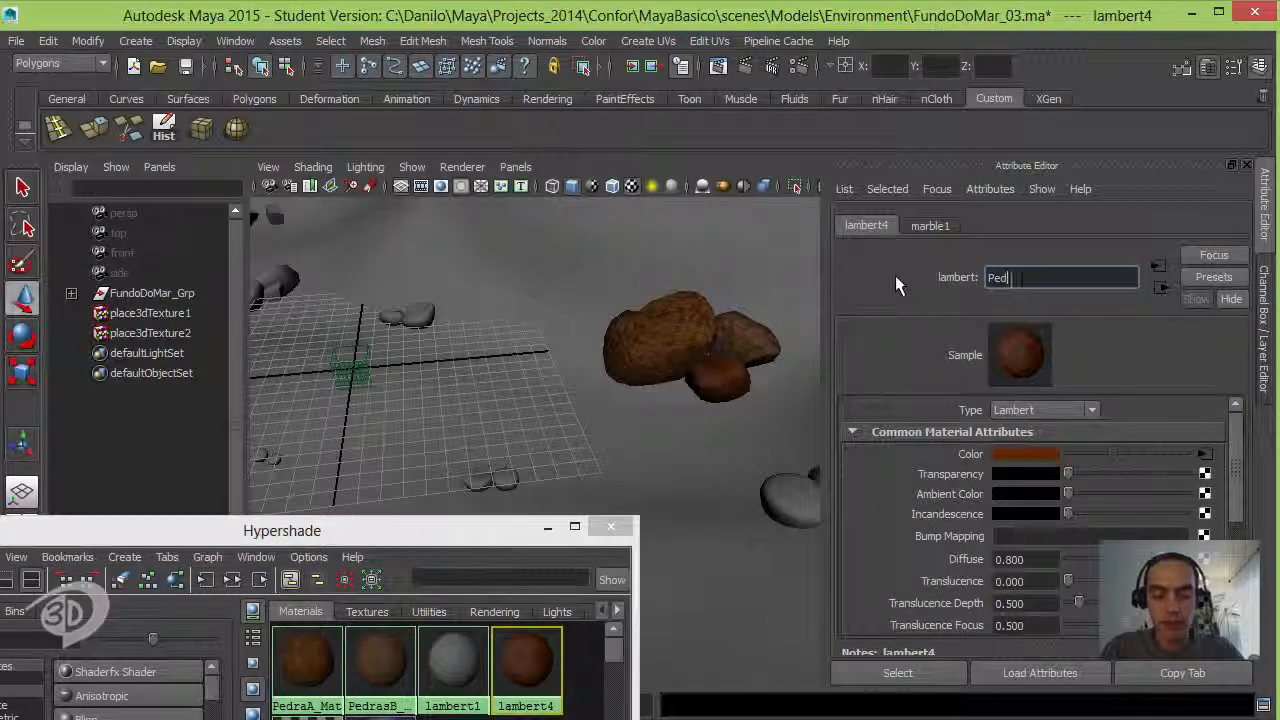
text(ras)
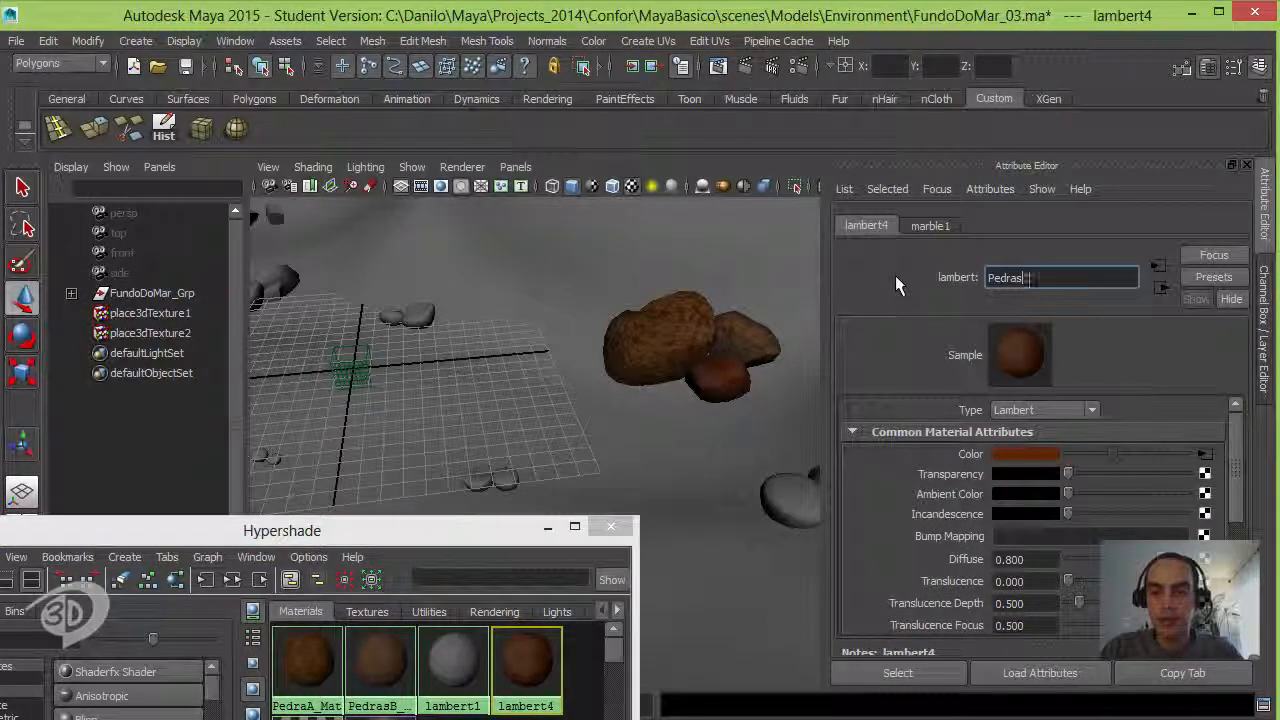
text(C_Mat)
key(Return)
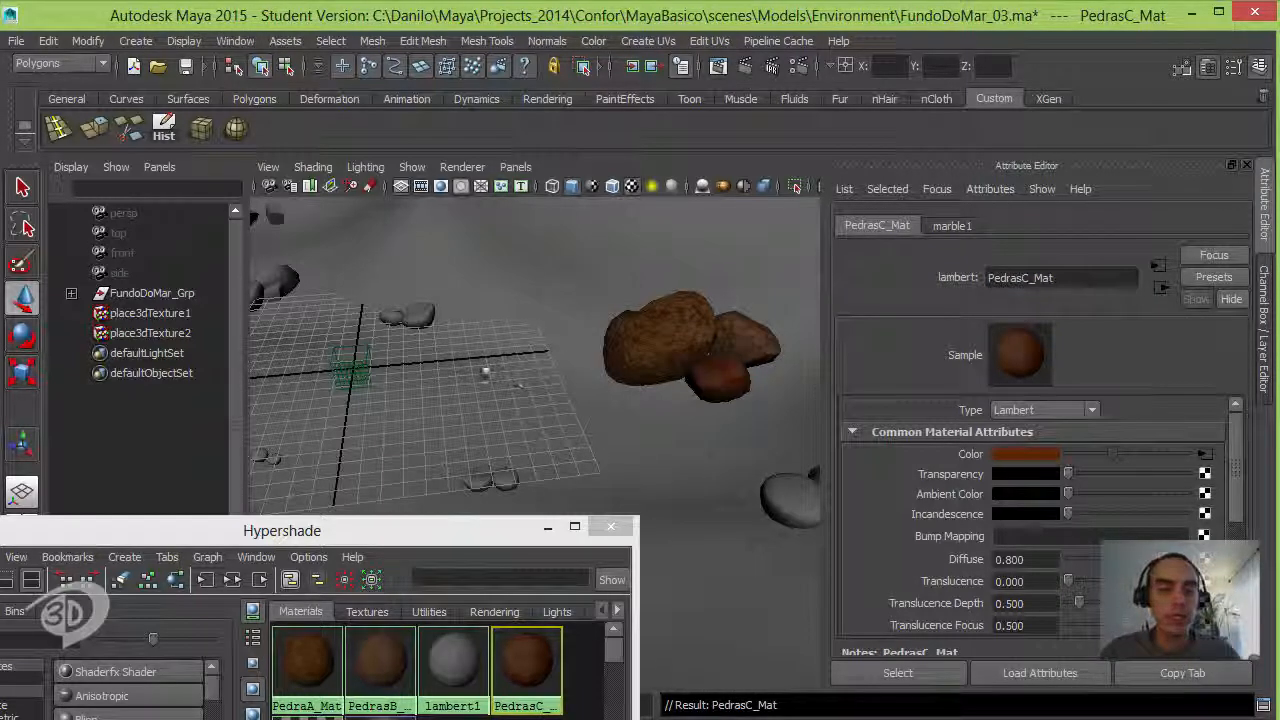
Expand FundoDoMar_Grp and Pedras_Geo_Grp in the Outliner and select every rock mesh from Pedra_A_Geo to Pedra_C_Geo4.
click(71, 293)
click(91, 333)
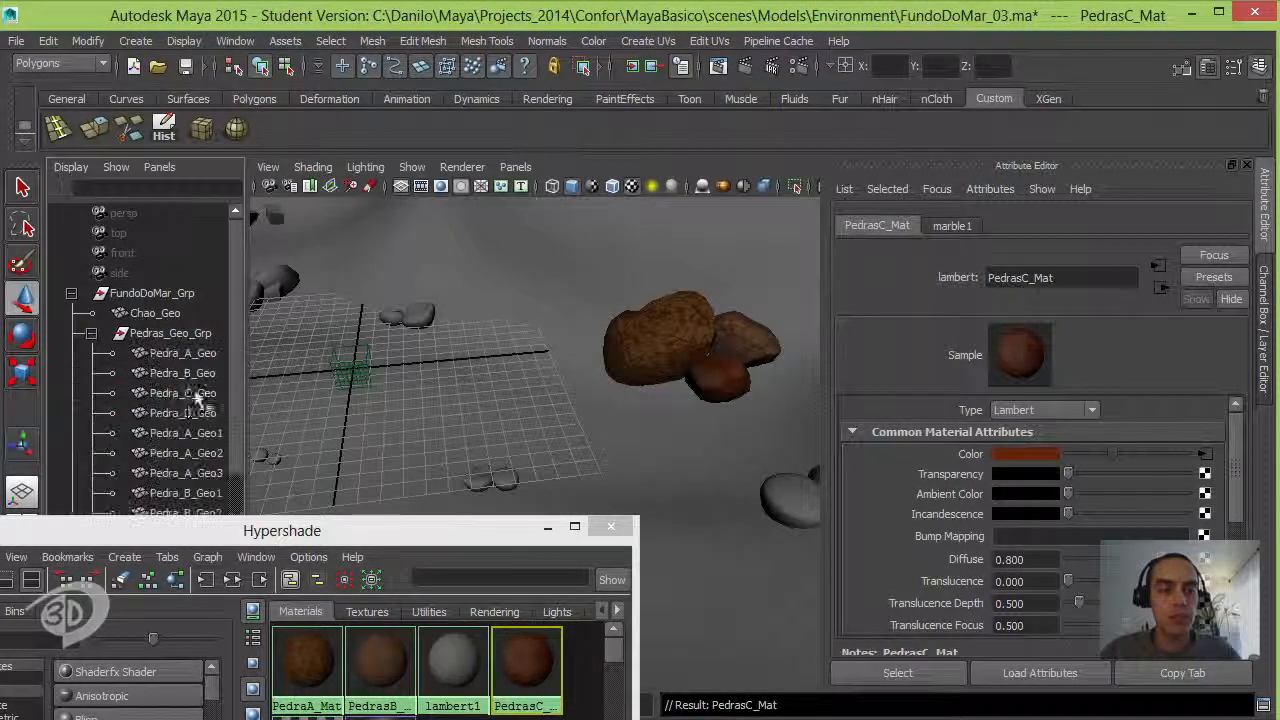
drag(233, 356, 238, 388)
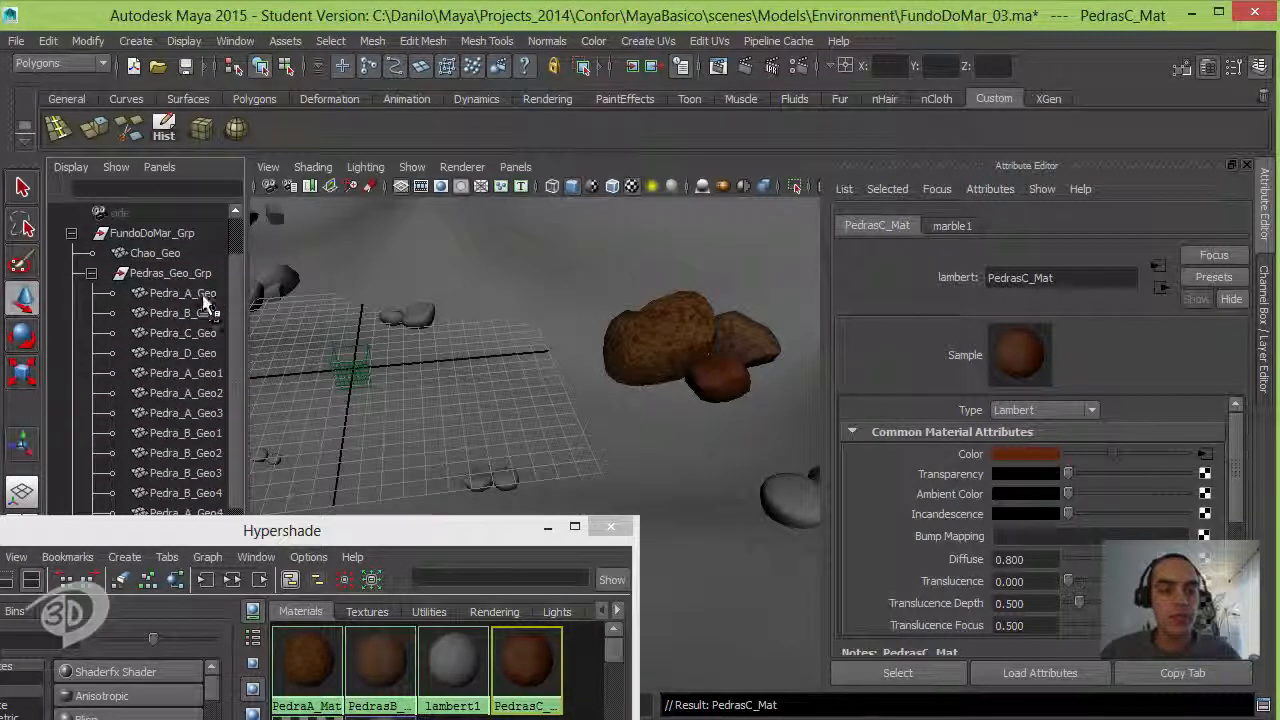
drag(237, 343, 241, 482)
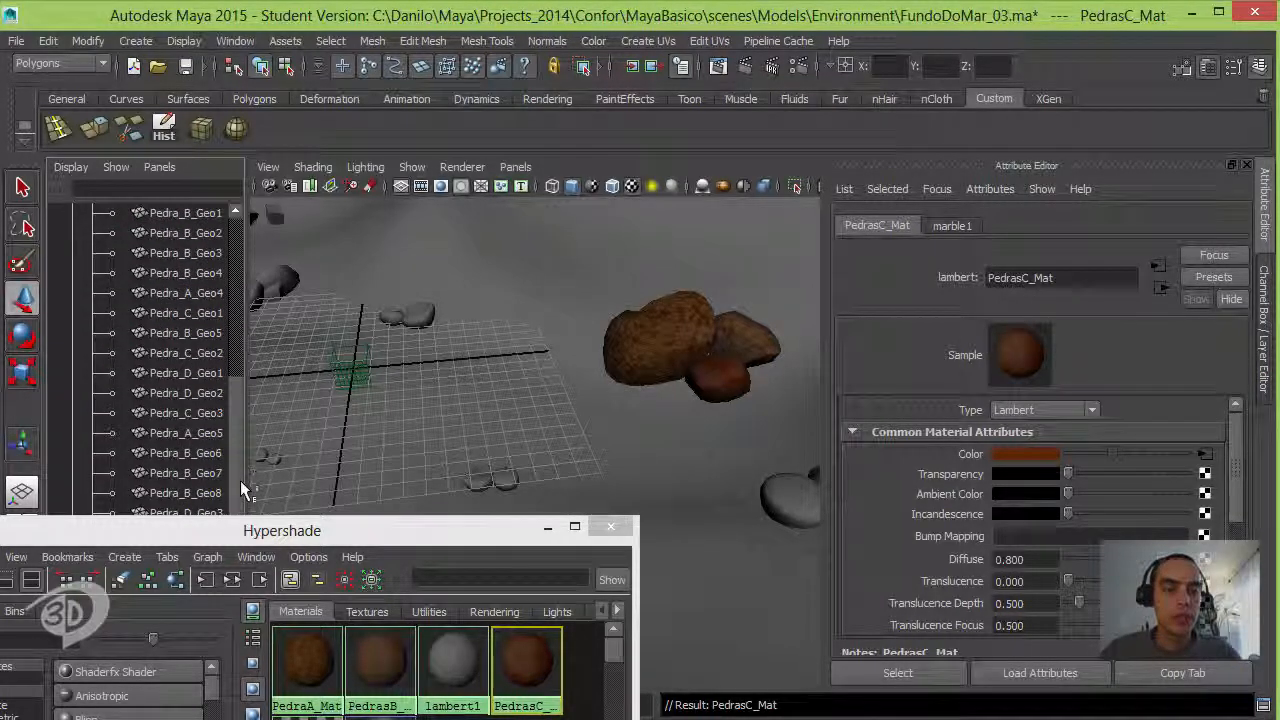
drag(247, 540, 611, 586)
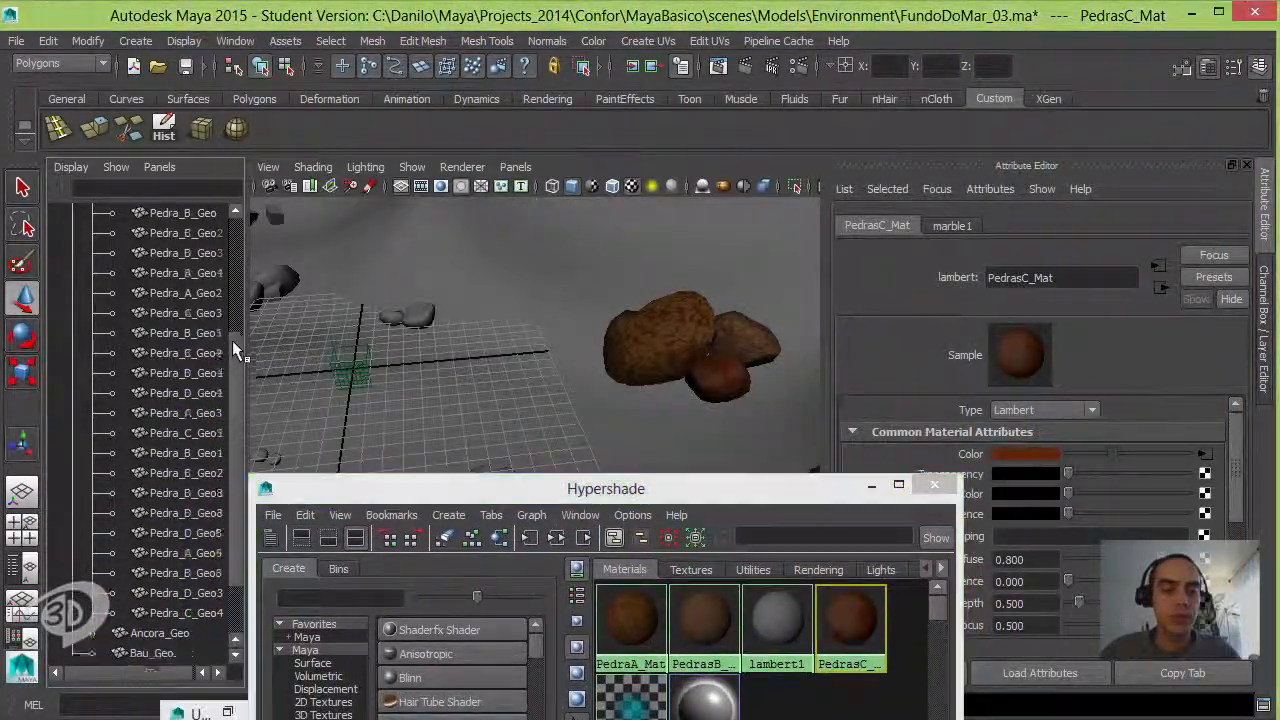
drag(232, 340, 238, 428)
click(196, 277)
shift+click(185, 533)
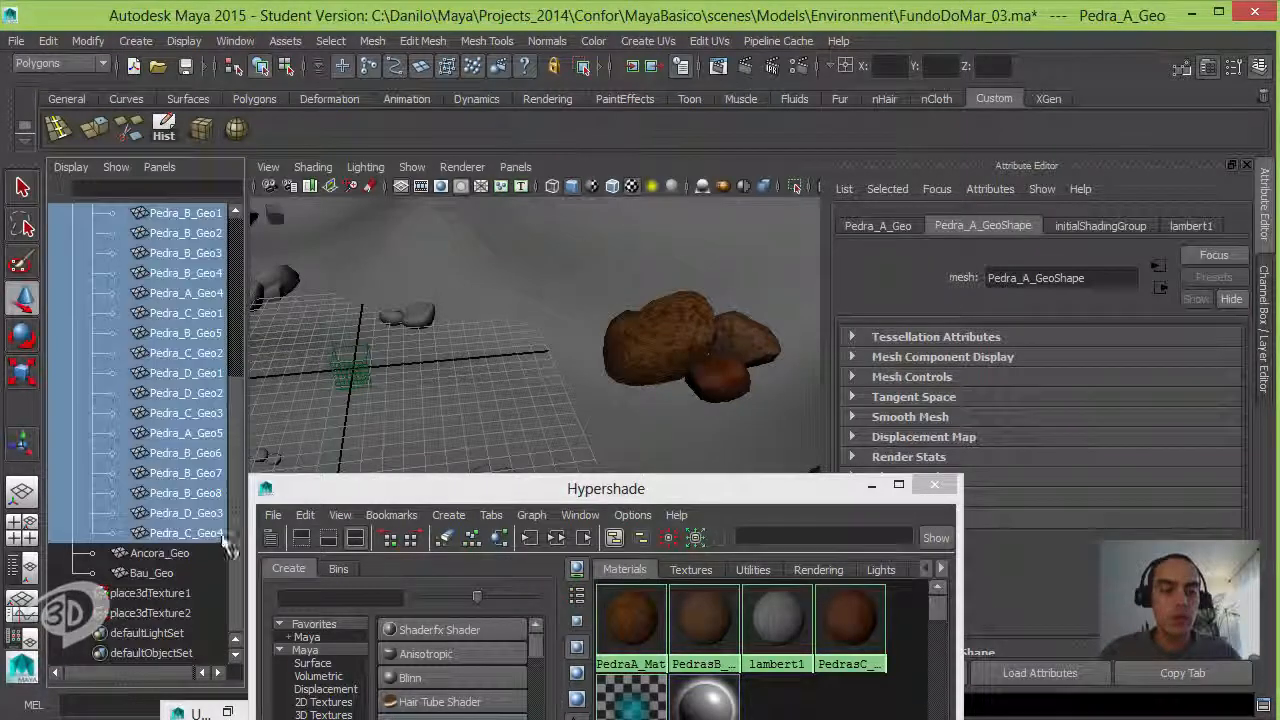
Assign the PedraA_Mat material to all the selected rock meshes.
right_drag(629, 621, 632, 446)
alt+drag(456, 358, 514, 340)
Deselect Pedra_A_Geo, A_Geo2, B_Geo4, B_Geo5, C_Geo, C_Geo3 and C_Geo4, and assign PedrasB_Mat to the rocks still selected.
ctrl+click(205, 534)
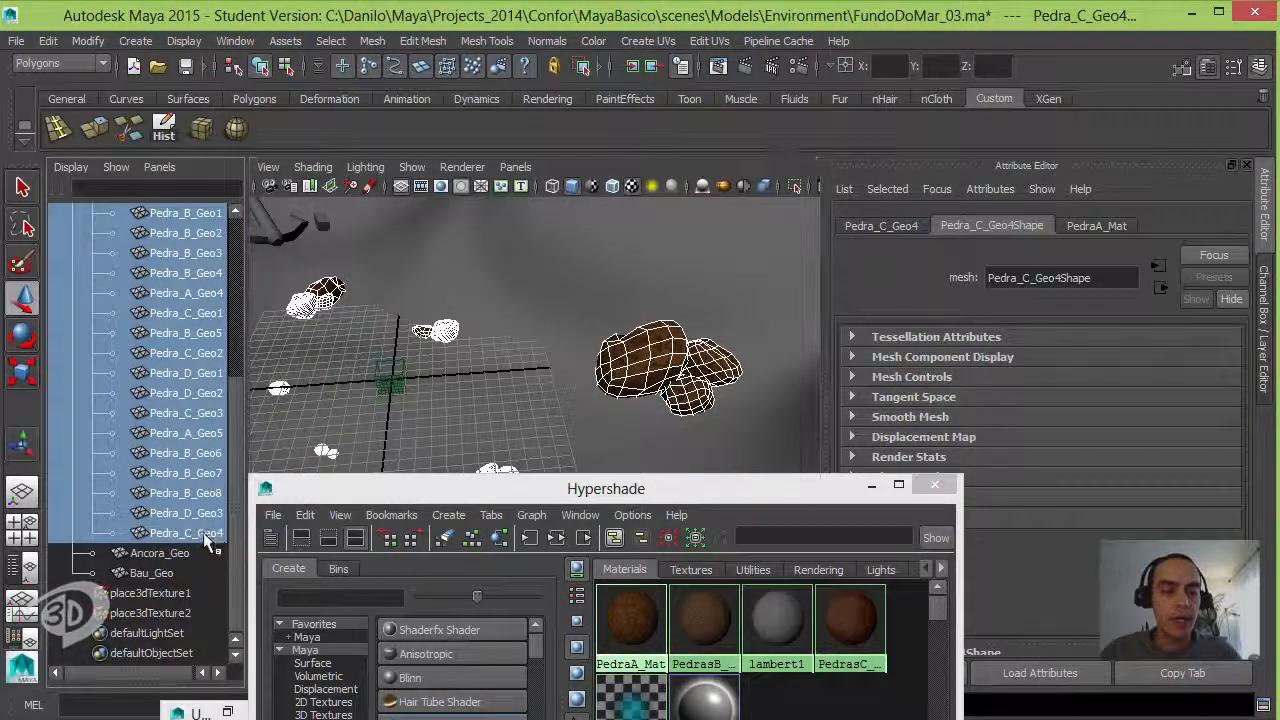
ctrl+click(206, 408)
ctrl+click(205, 274)
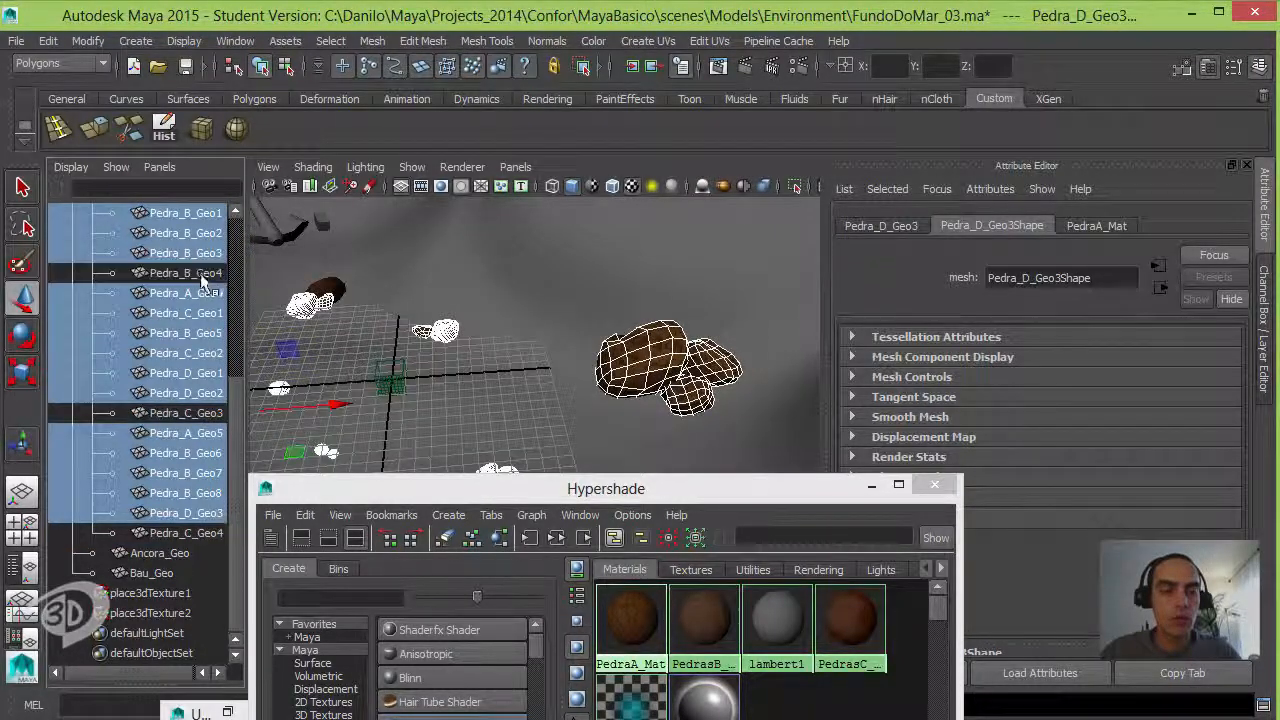
ctrl+click(205, 333)
scroll(238, 305, up, 3)
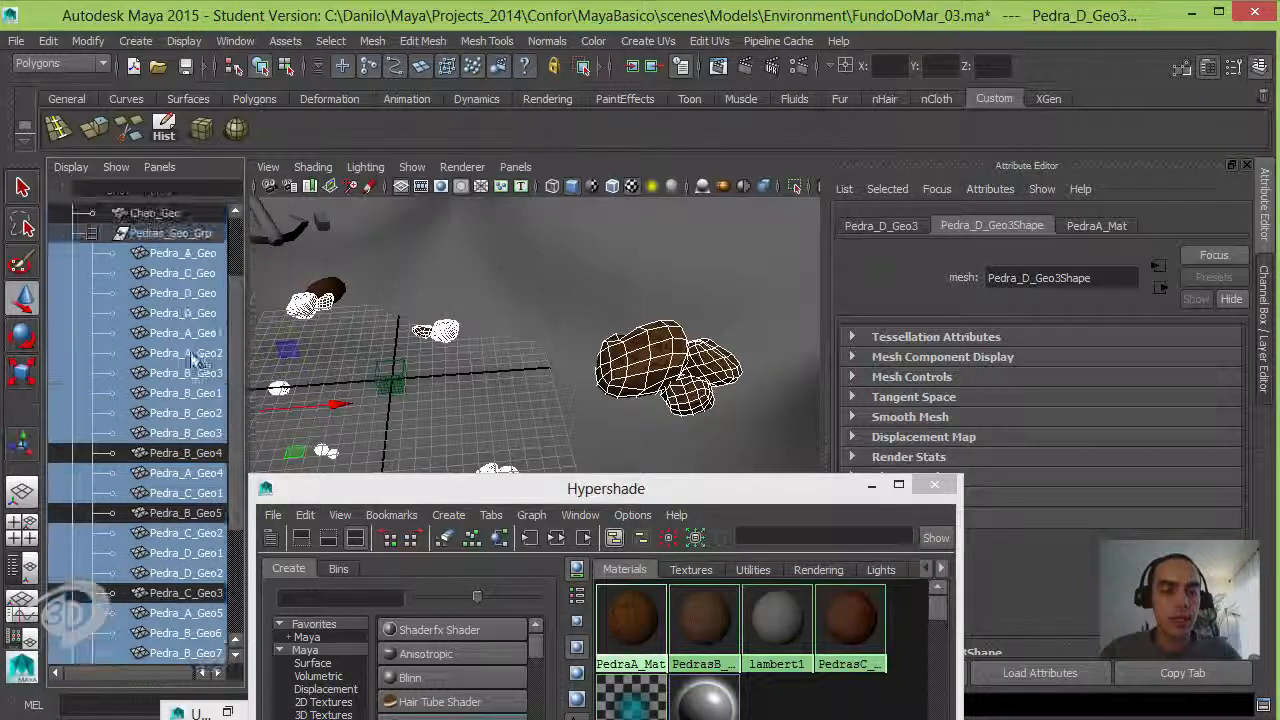
ctrl+click(205, 294)
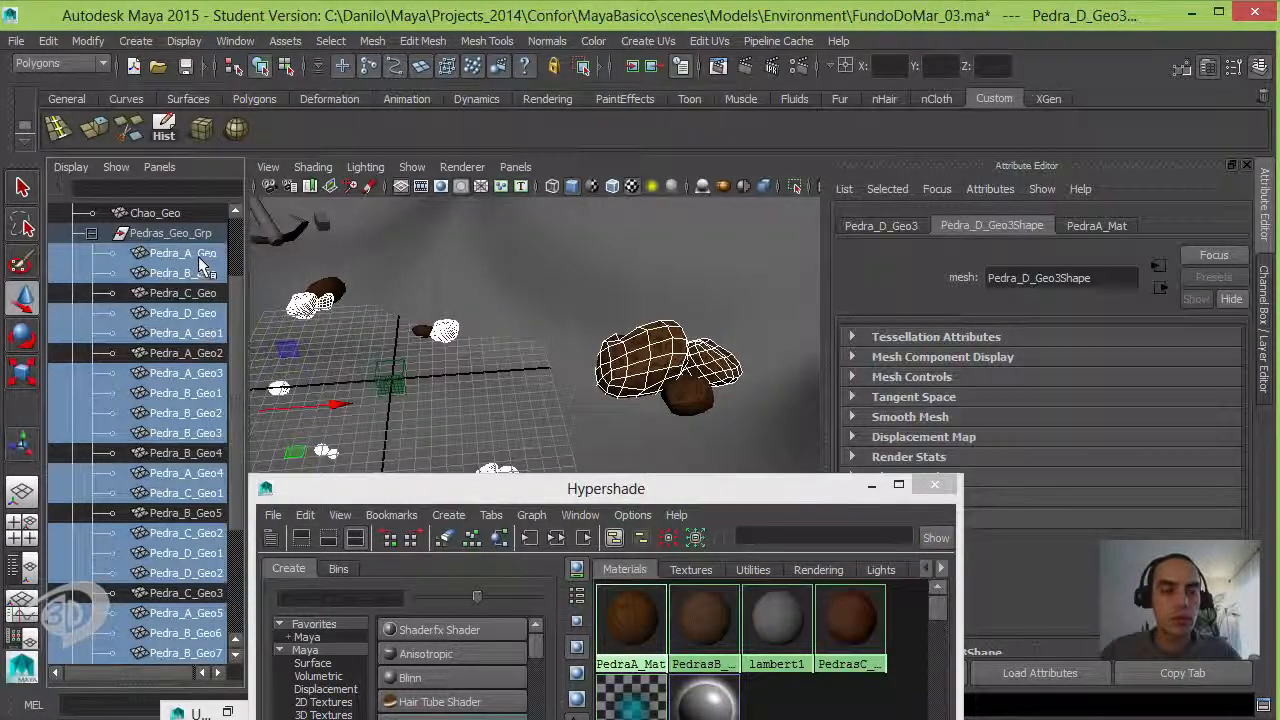
scroll(226, 324, down, 3)
scroll(243, 390, up, 3)
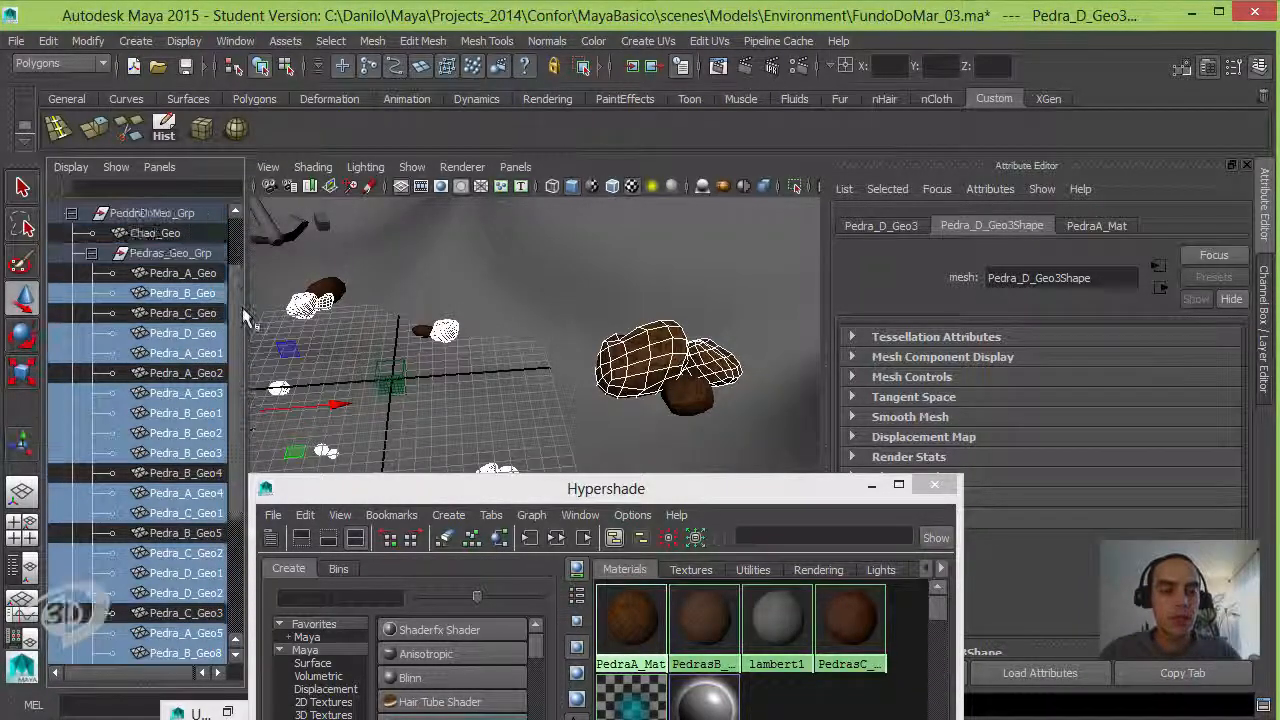
scroll(242, 339, down, 2)
right_drag(708, 614, 709, 462)
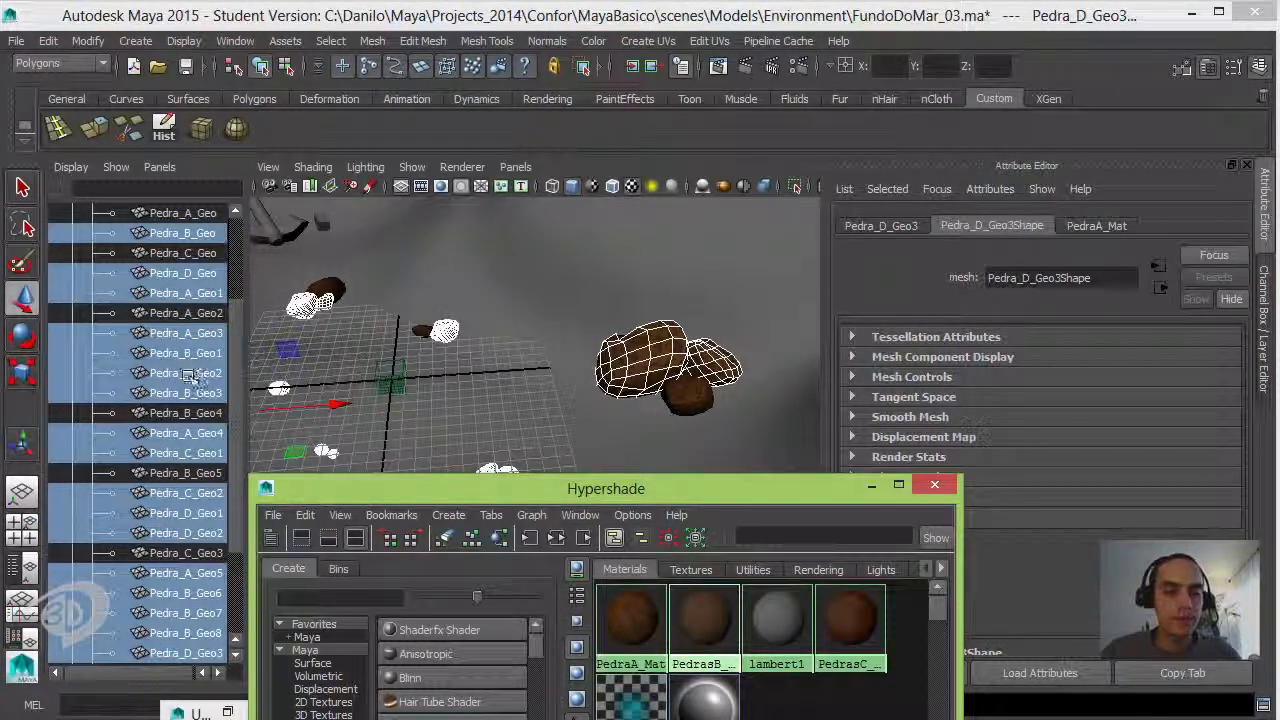
Deselect Pedra_B_Geo1, B_Geo2, B_Geo6, B_Geo7, C_Geo1, D_Geo, D_Geo1 and D_Geo3, and assign PedrasC_Mat to the rocks still selected.
ctrl+click(187, 454)
ctrl+click(184, 358)
ctrl+click(185, 373)
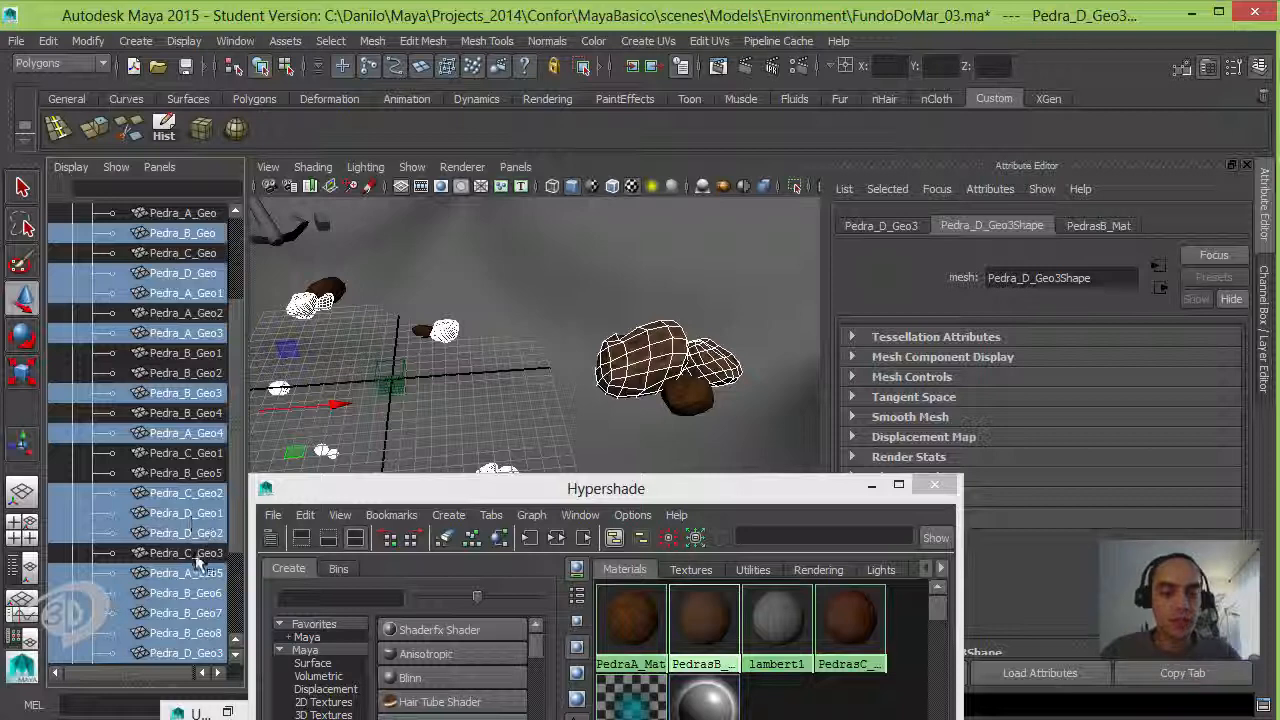
ctrl+click(192, 650)
drag(237, 507, 236, 559)
ctrl+click(201, 454)
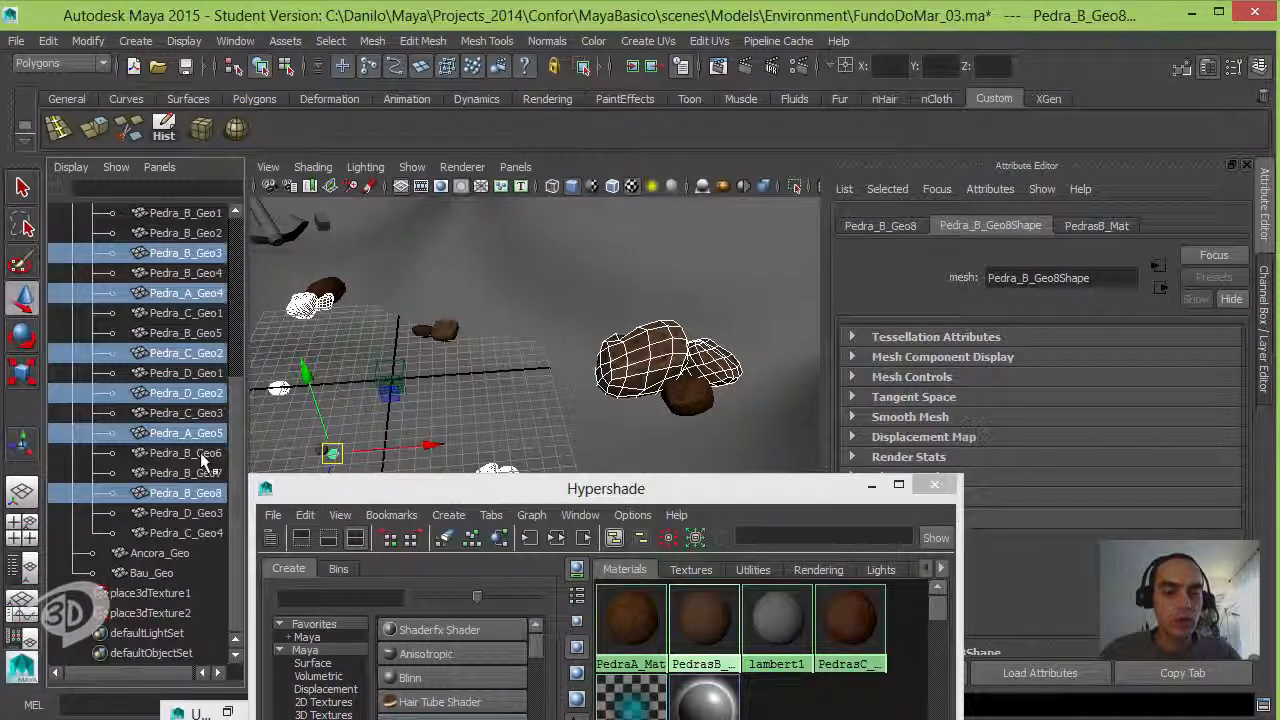
drag(240, 400, 241, 261)
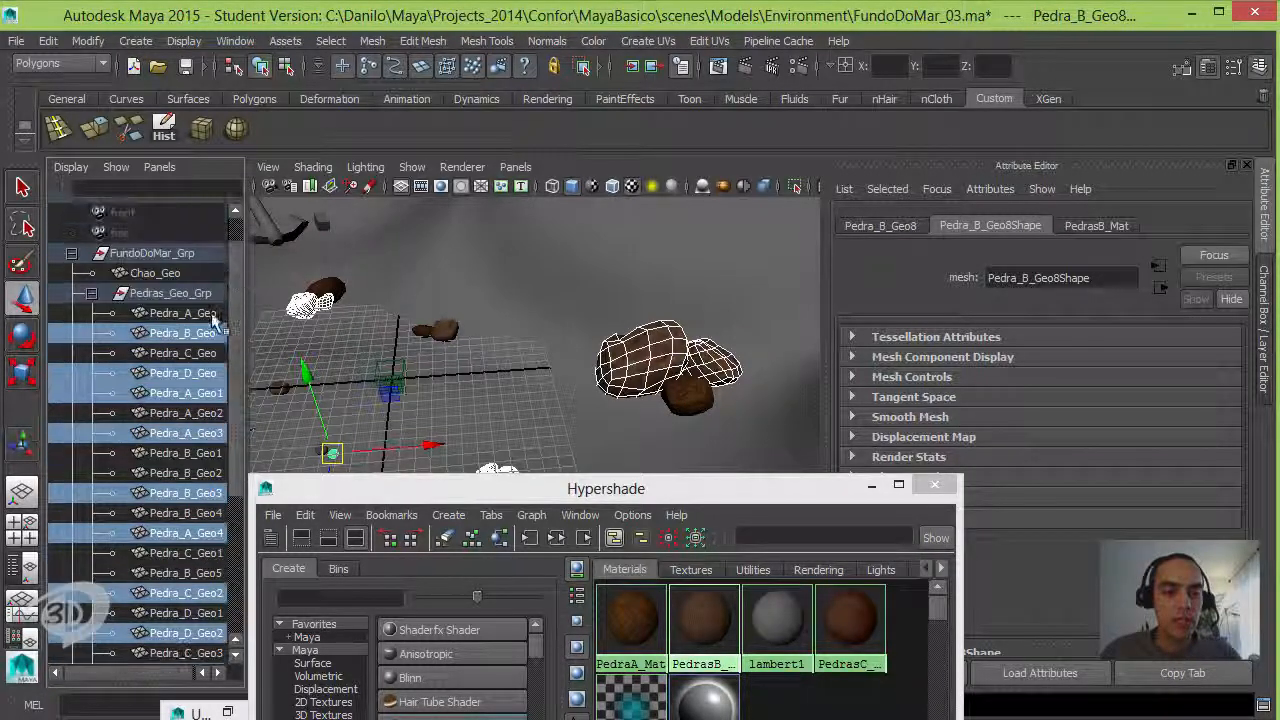
ctrl+click(195, 374)
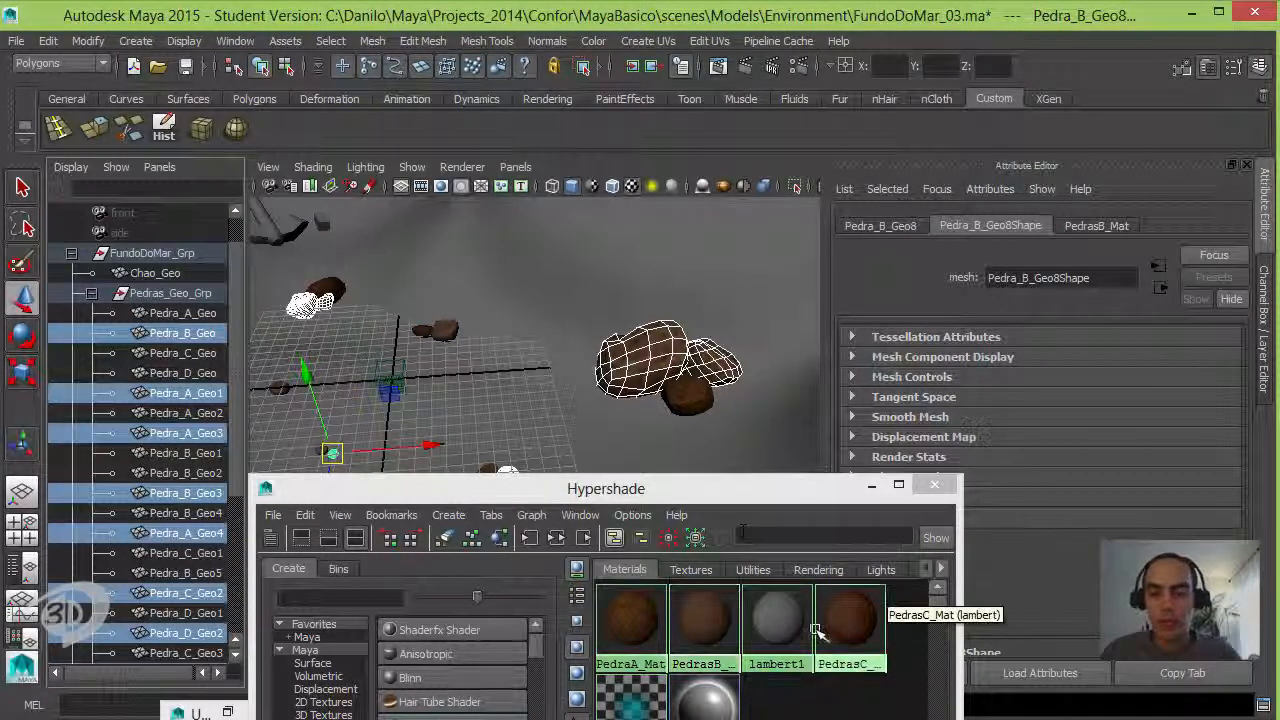
right_drag(846, 614, 841, 461)
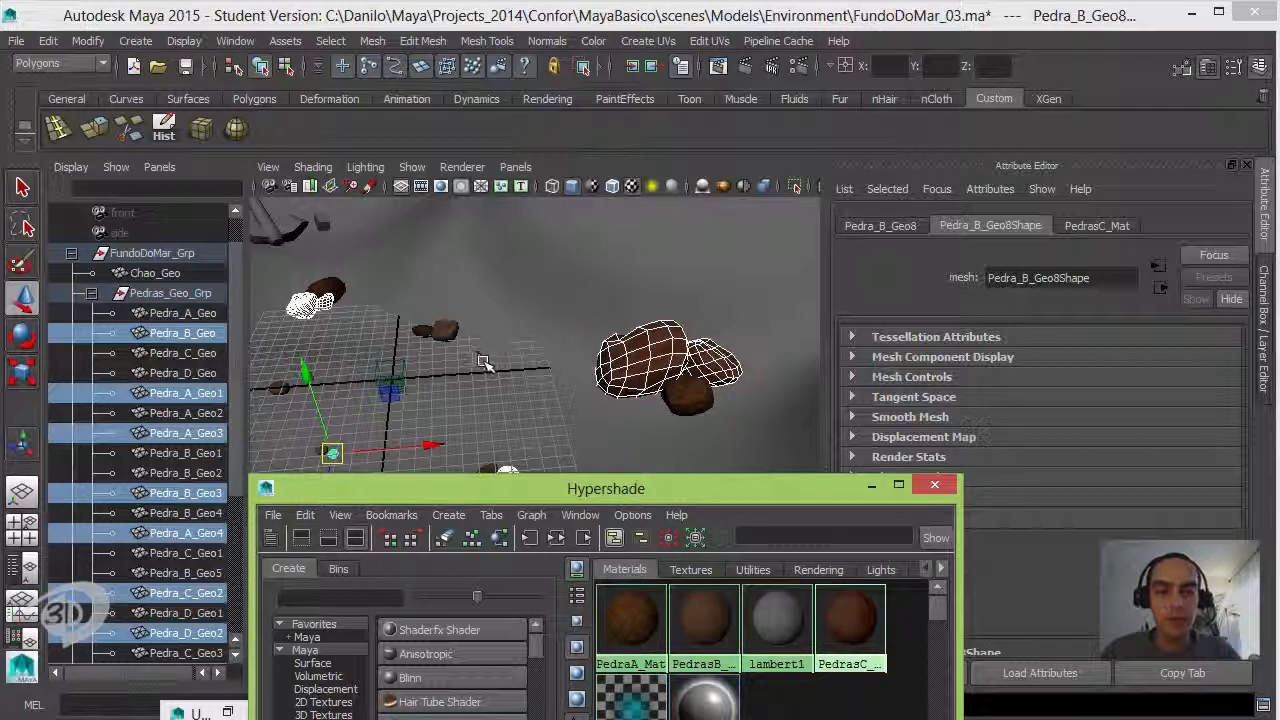
Clear the rock selection and conform the normals of the black-shaded rock Pedra_C_Geo2.
alt+middle_drag(484, 378, 672, 312)
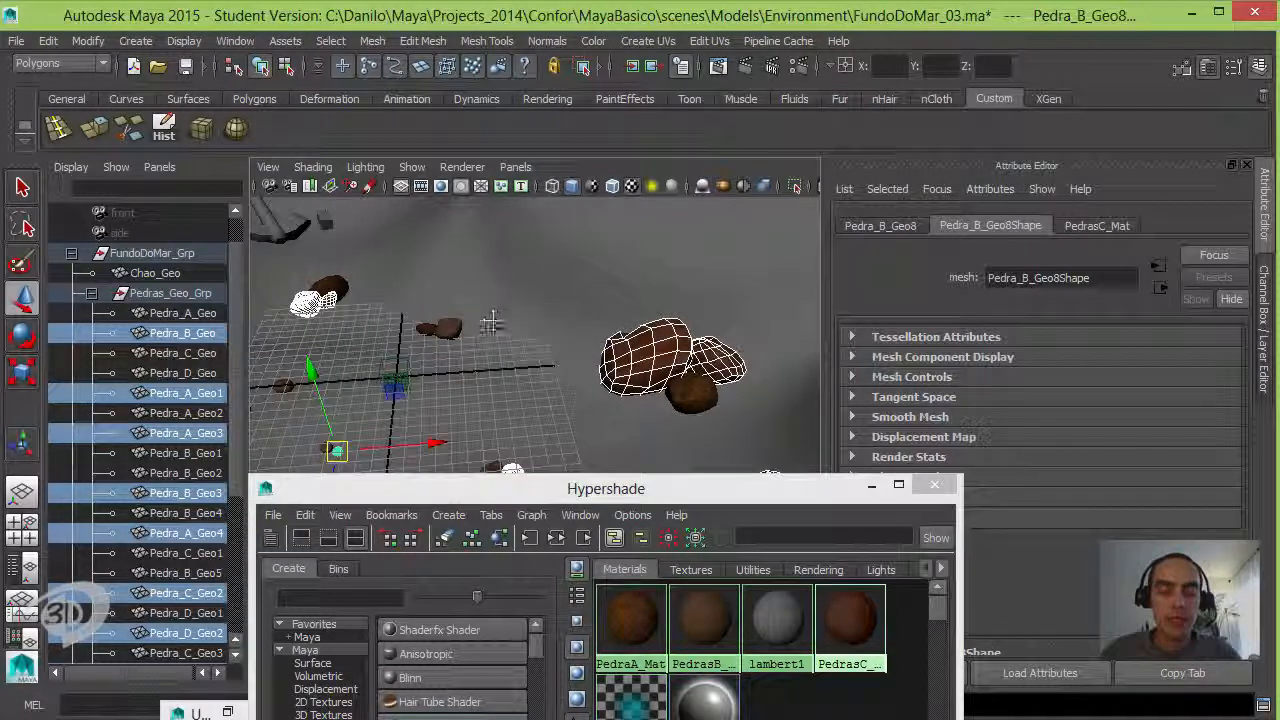
alt+drag(463, 297, 449, 299)
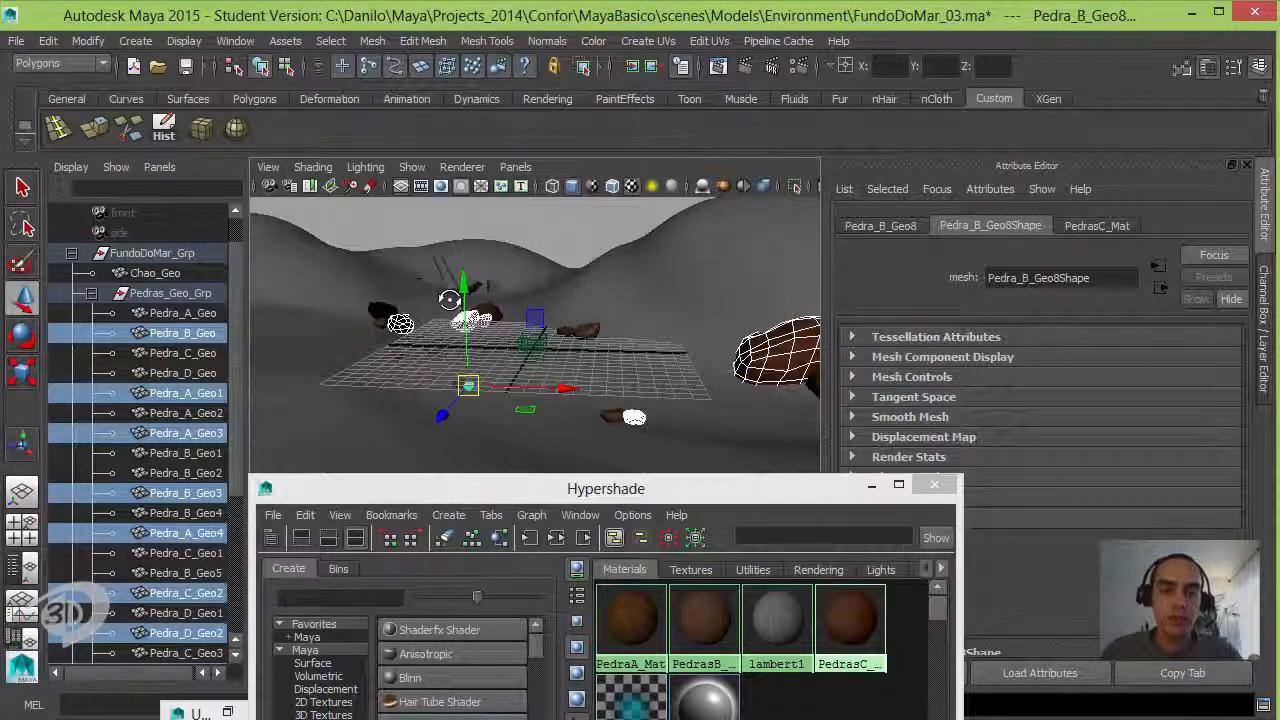
click(549, 219)
alt+drag(547, 226, 408, 341)
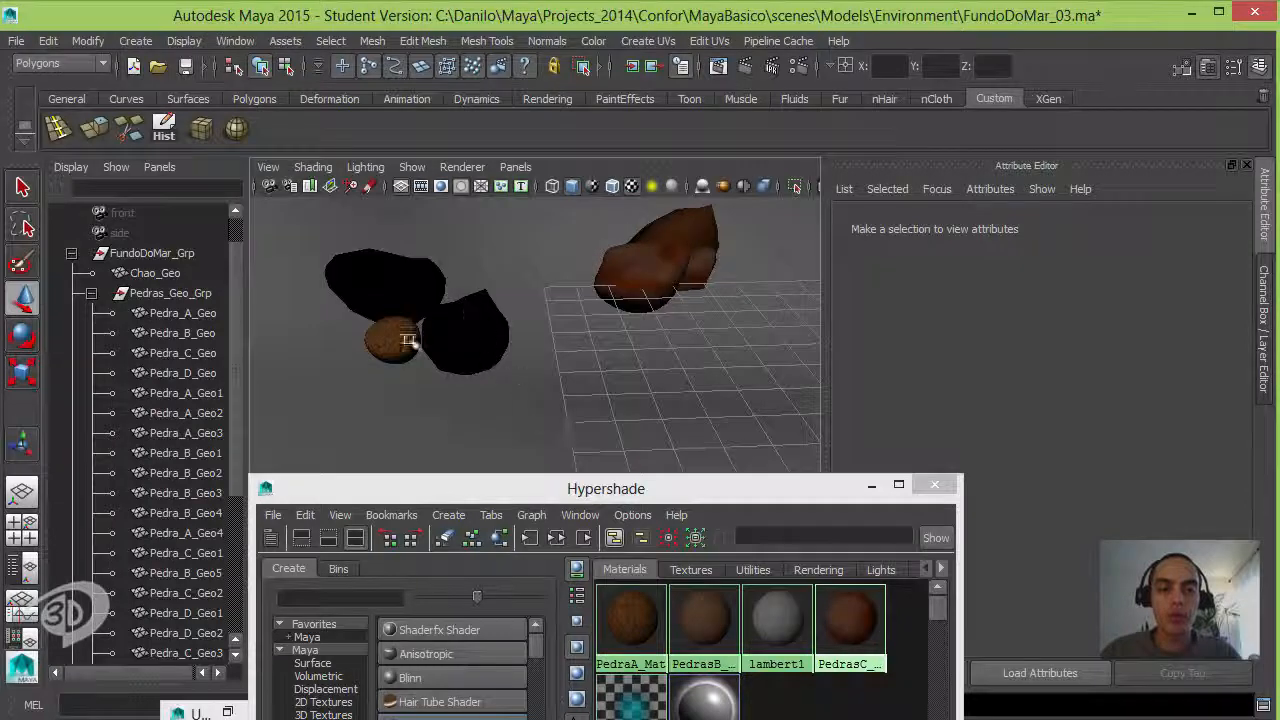
click(452, 332)
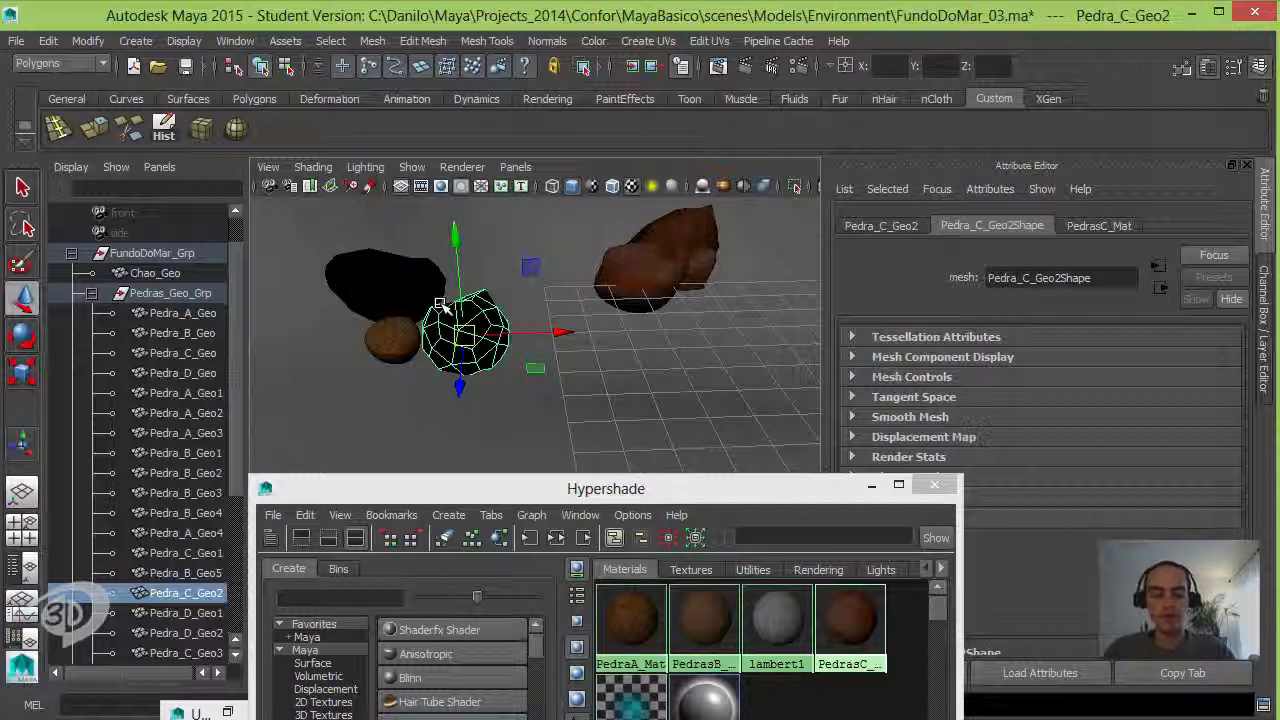
alt+drag(558, 330, 549, 346)
alt+middle_drag(549, 346, 826, 433)
alt+drag(826, 433, 751, 349)
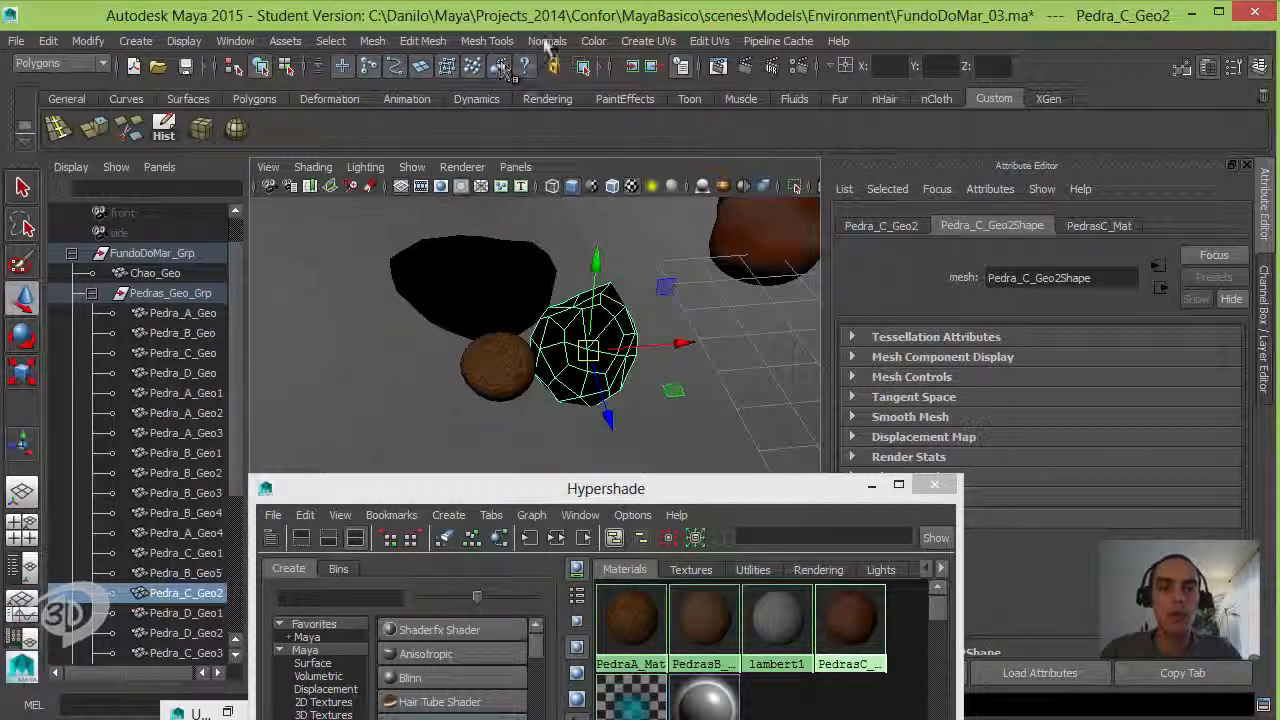
click(548, 44)
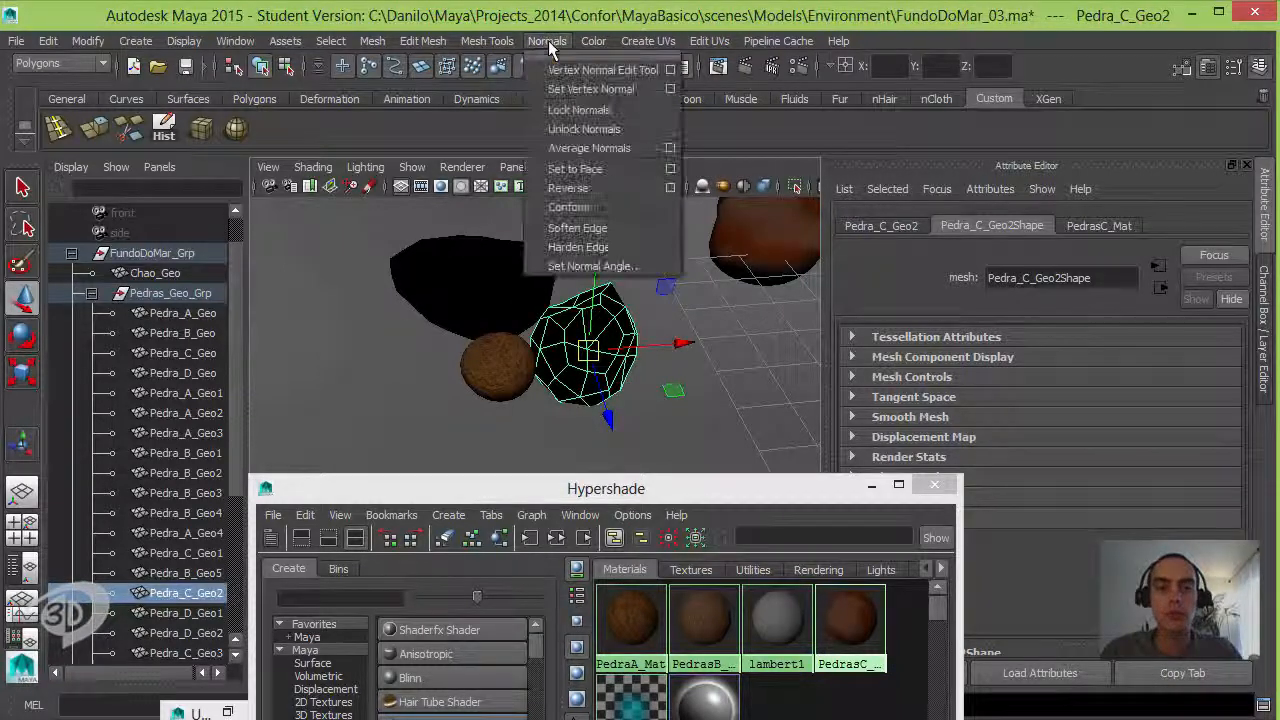
click(608, 207)
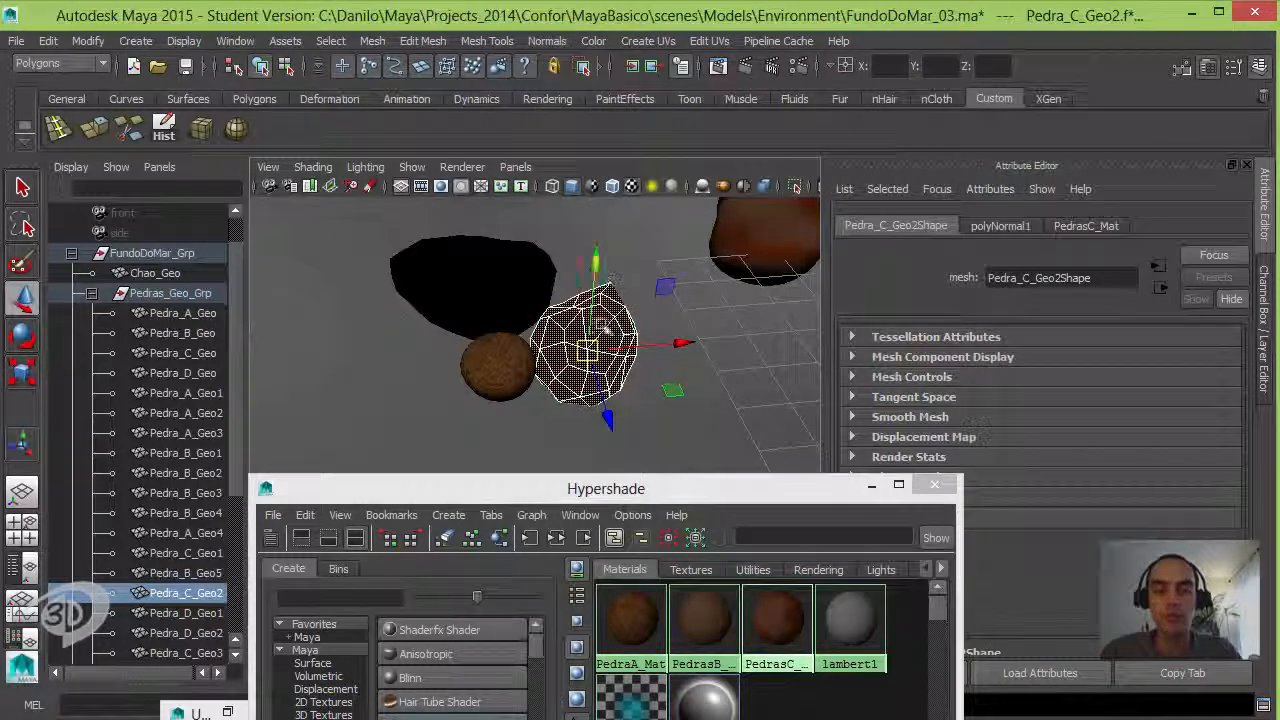
click(648, 278)
Reverse the normals of the black-shaded rock Pedra_C_Geo1 and return to object mode.
alt+drag(680, 301, 614, 334)
click(674, 374)
alt+drag(674, 374, 586, 332)
scroll(586, 332, up, 3)
click(486, 314)
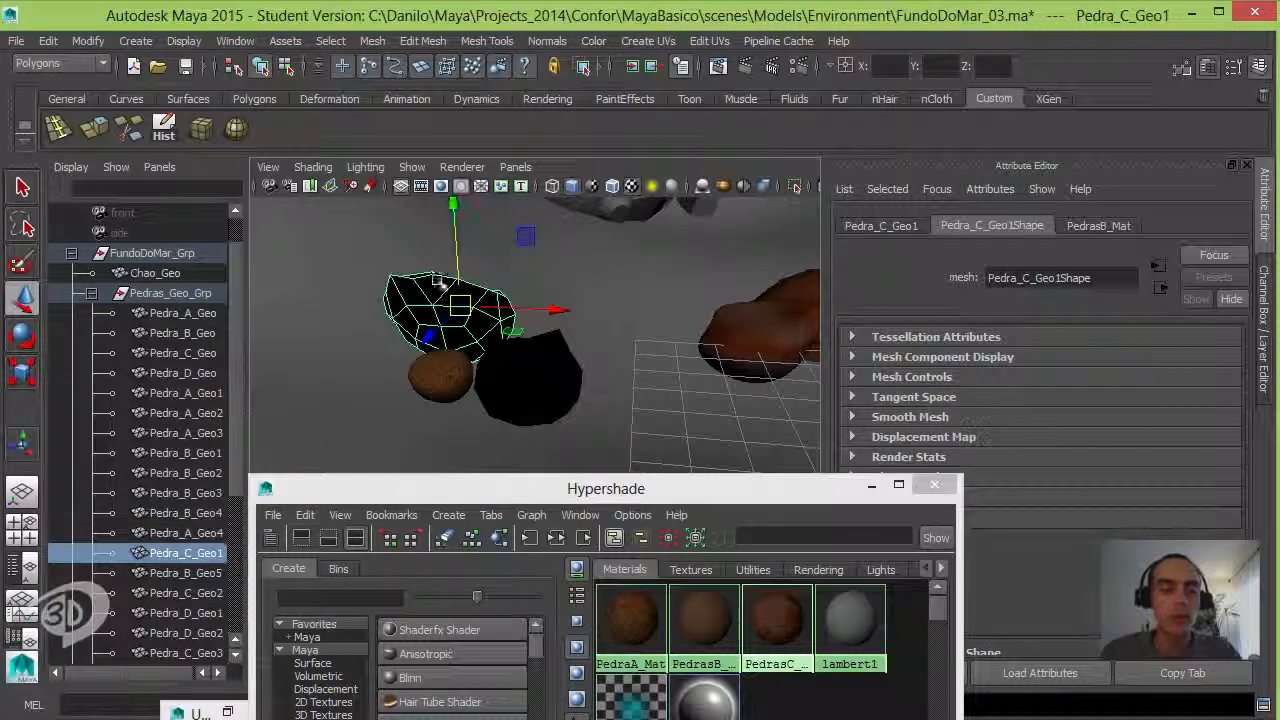
click(551, 43)
click(588, 127)
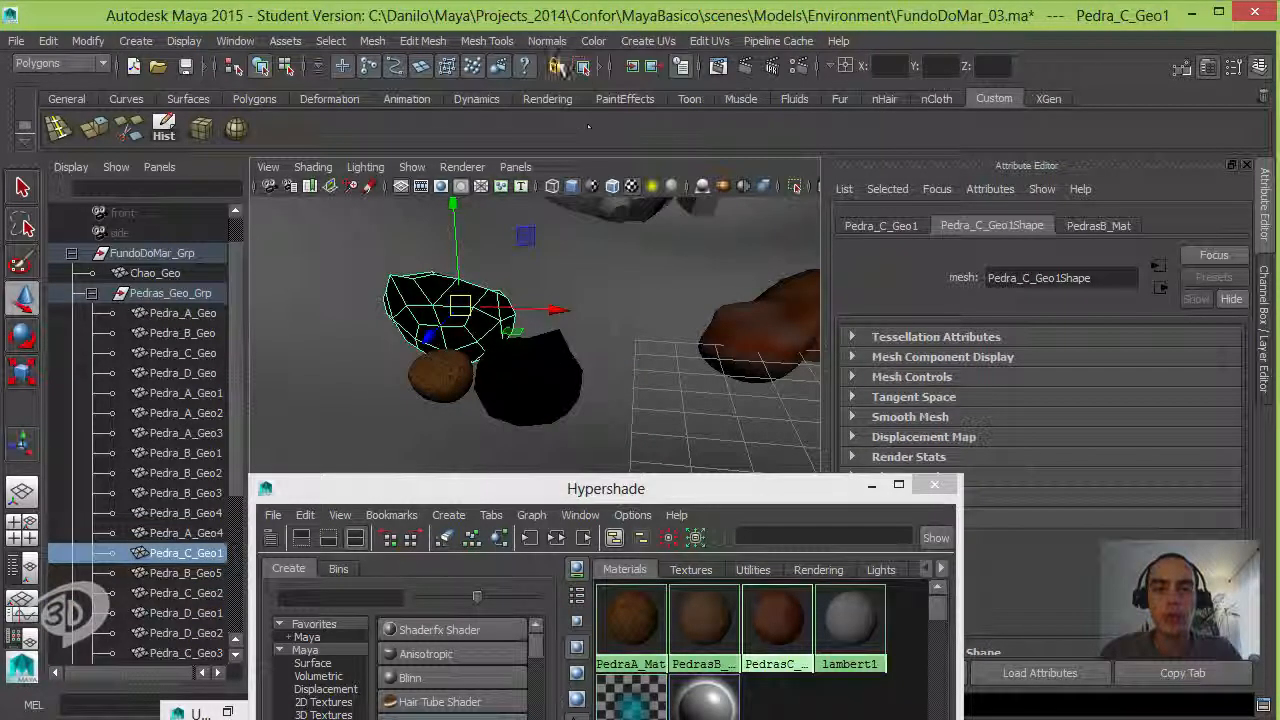
click(547, 41)
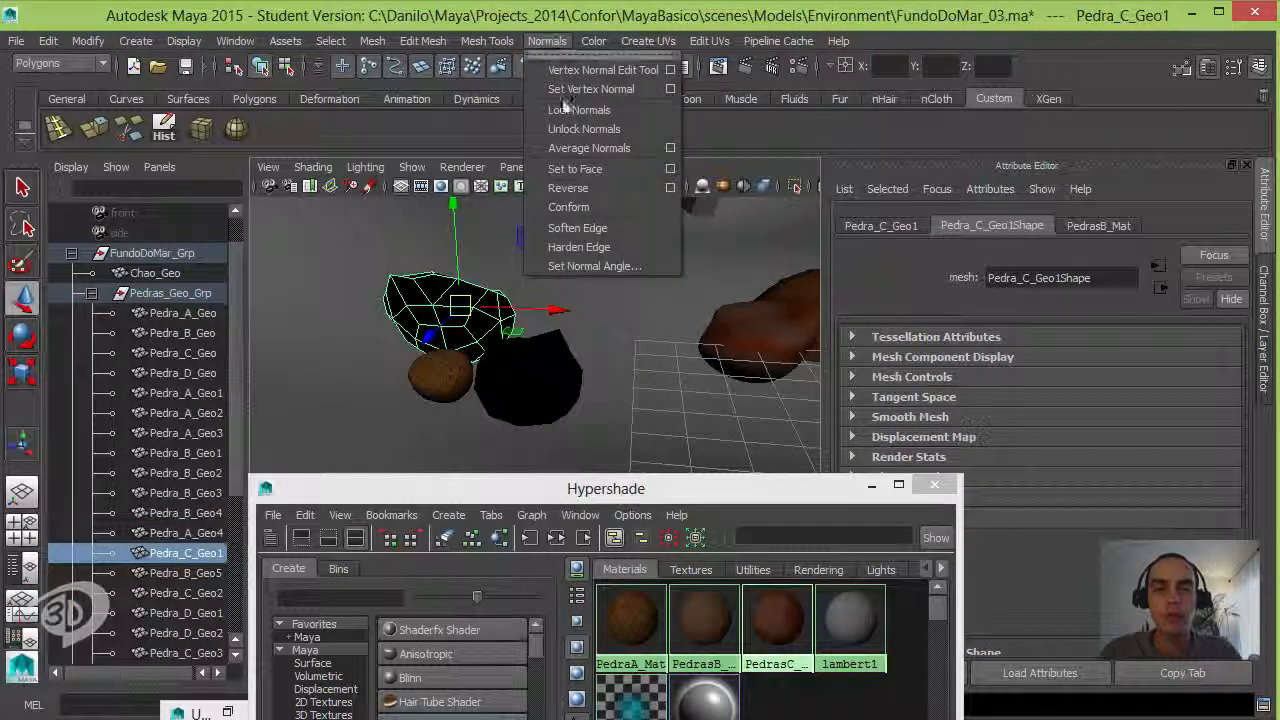
click(598, 189)
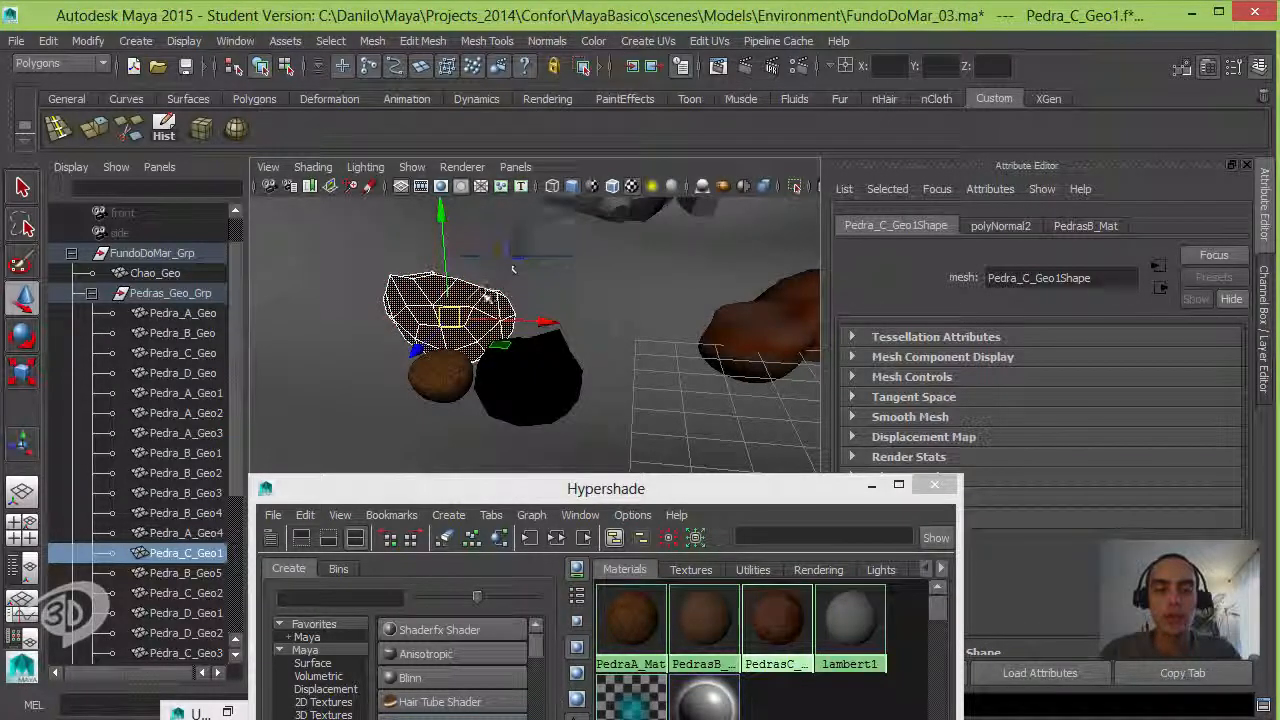
key(F8)
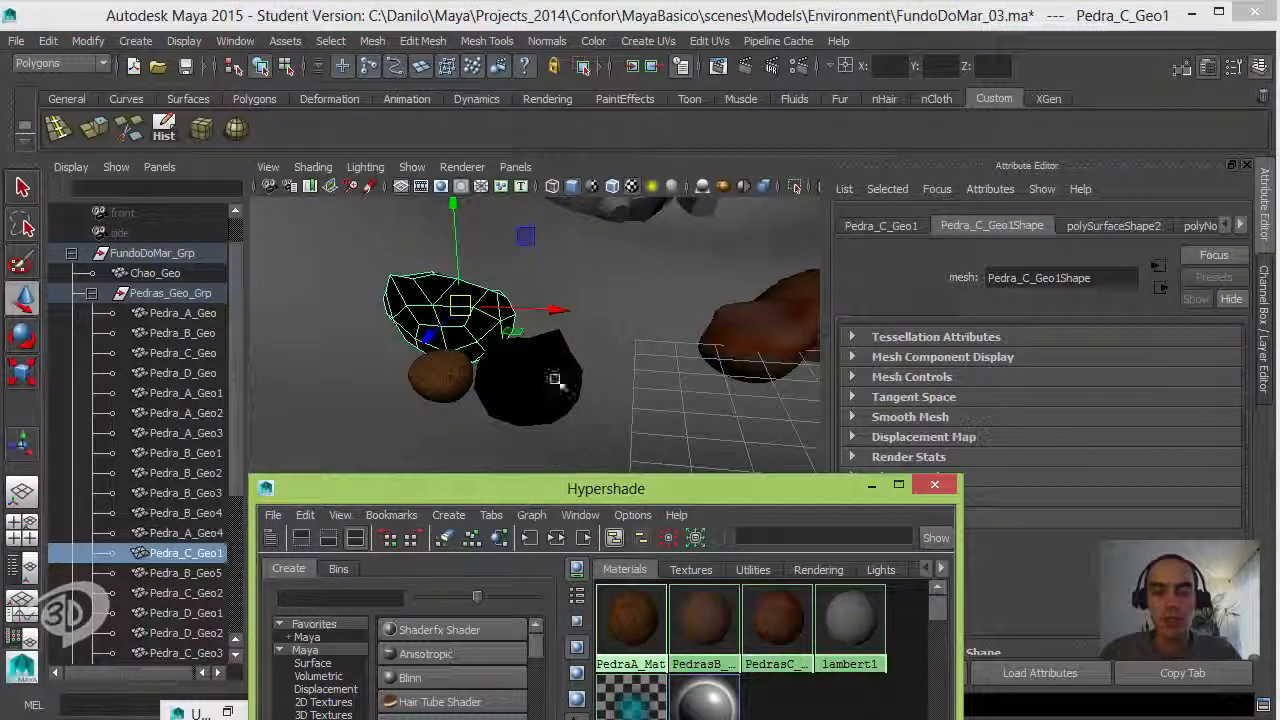
Clear the selection, frame the textured rock groups across the seabed, and render them with Maya Software to check the materials.
click(535, 385)
click(663, 380)
alt+drag(665, 380, 723, 386)
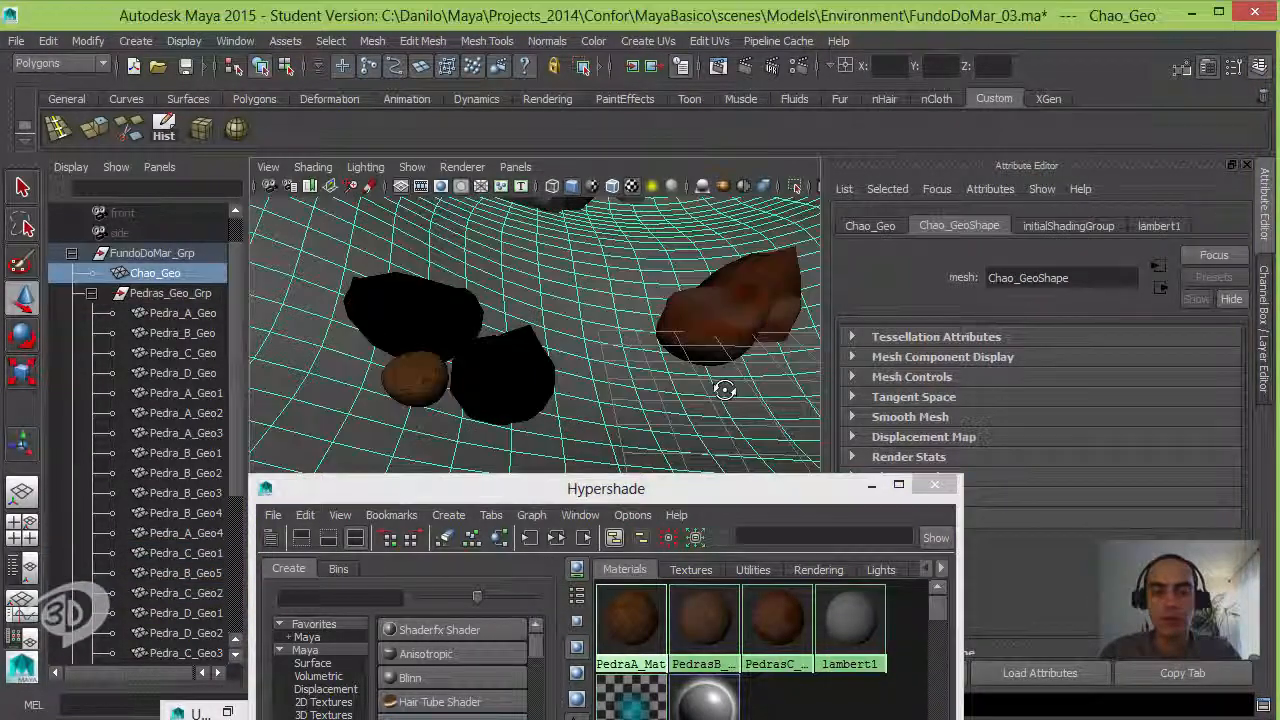
alt+right_drag(723, 386, 349, 309)
alt+drag(480, 380, 490, 314)
click(640, 262)
alt+drag(651, 317, 480, 317)
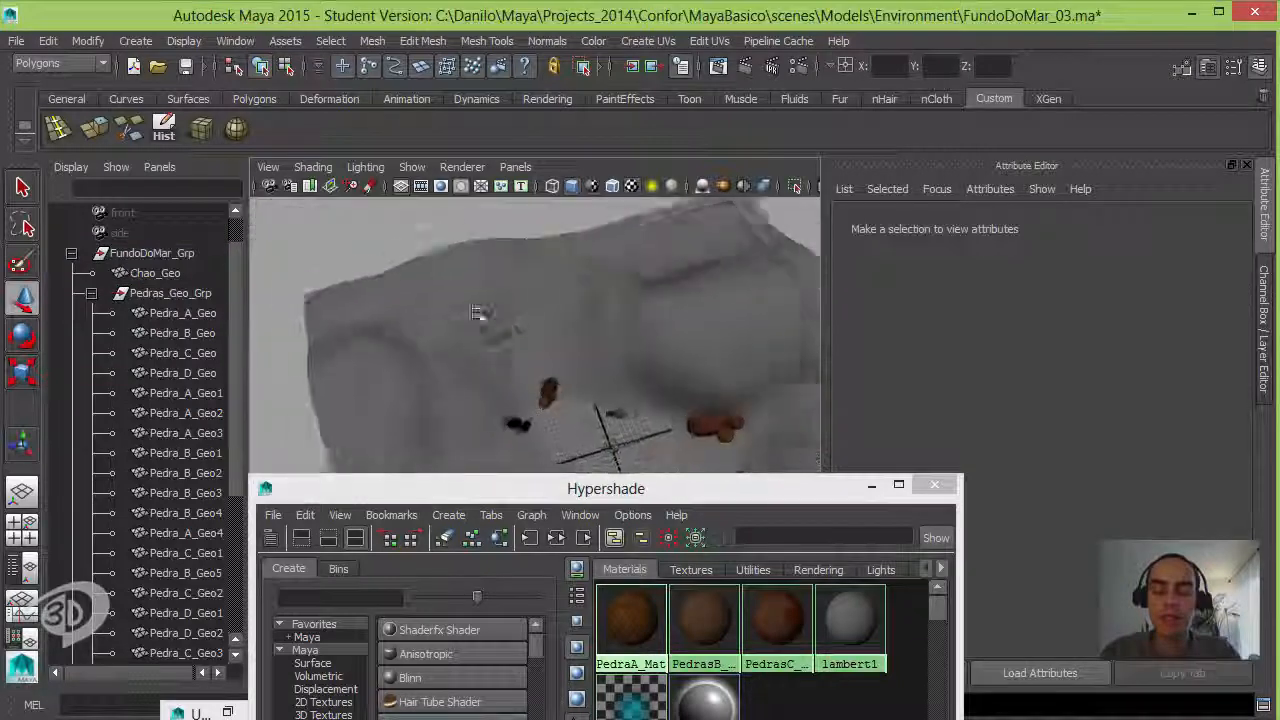
alt+middle_drag(534, 294, 457, 277)
alt+right_drag(575, 325, 695, 397)
alt+middle_drag(695, 397, 652, 379)
alt+right_drag(652, 379, 557, 348)
alt+middle_drag(557, 348, 509, 323)
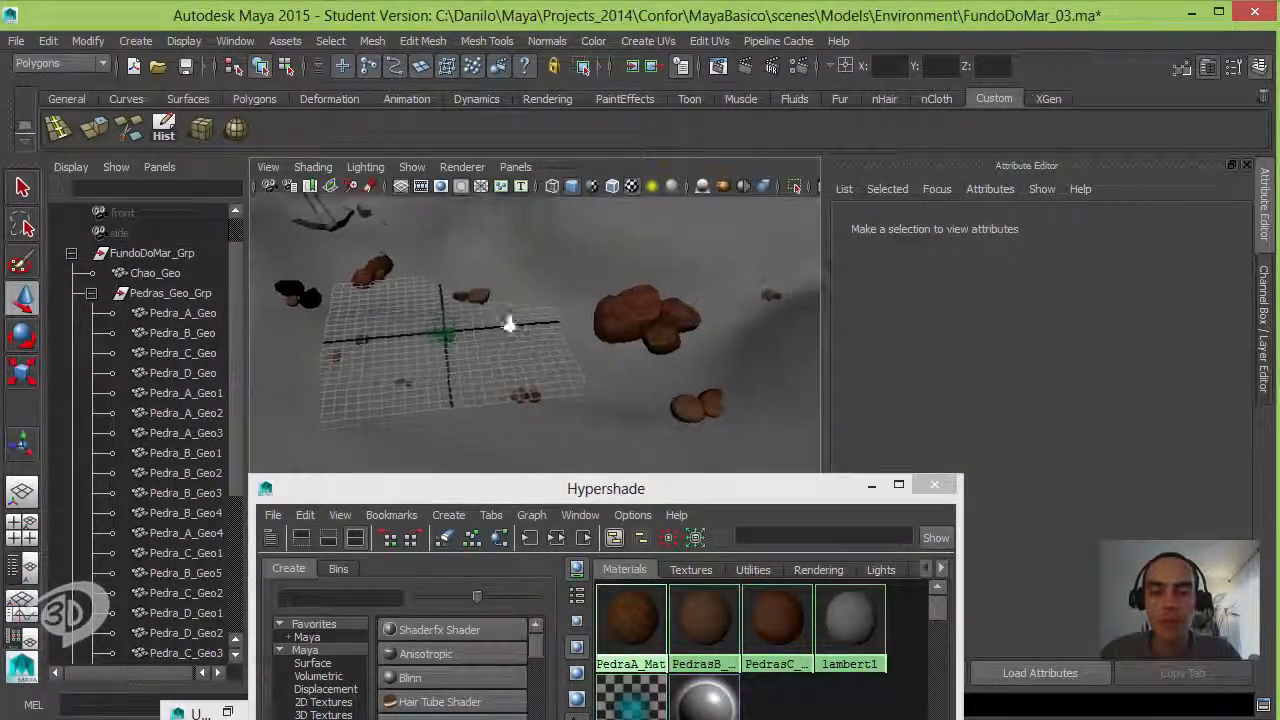
alt+right_drag(509, 323, 560, 329)
alt+drag(560, 329, 634, 356)
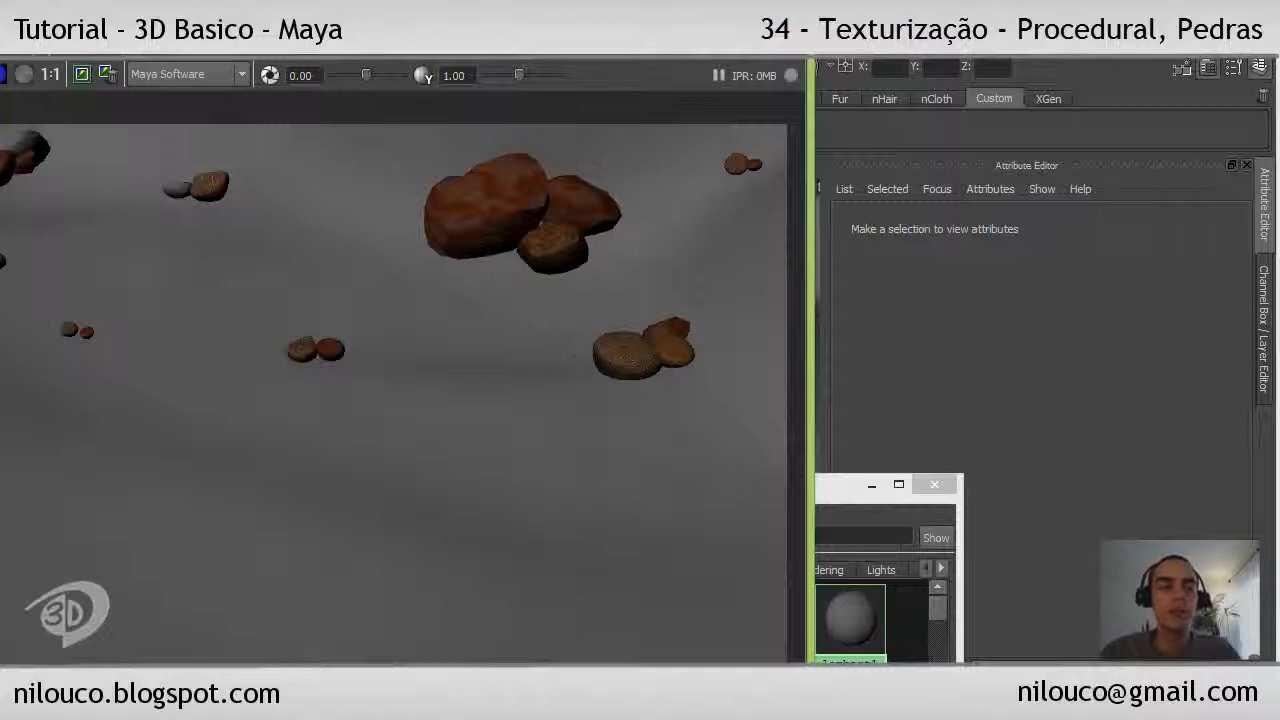
drag(290, 27, 543, 21)
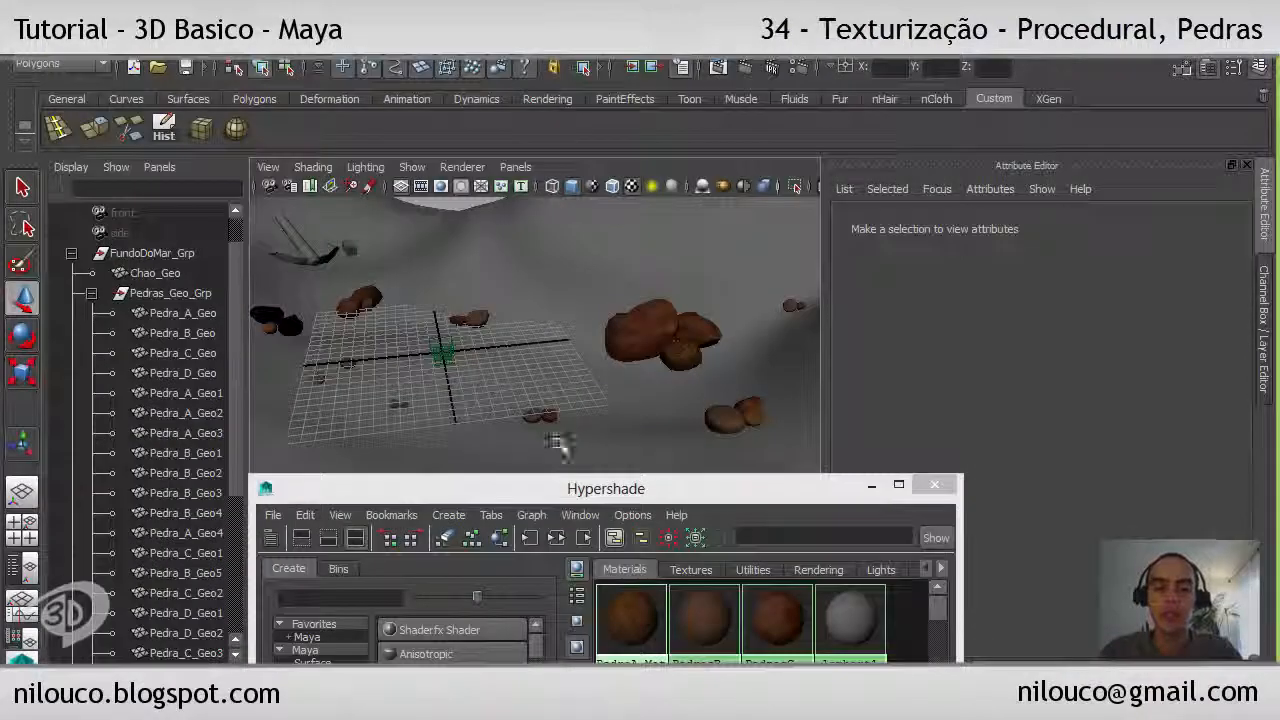
drag(584, 465, 499, 427)
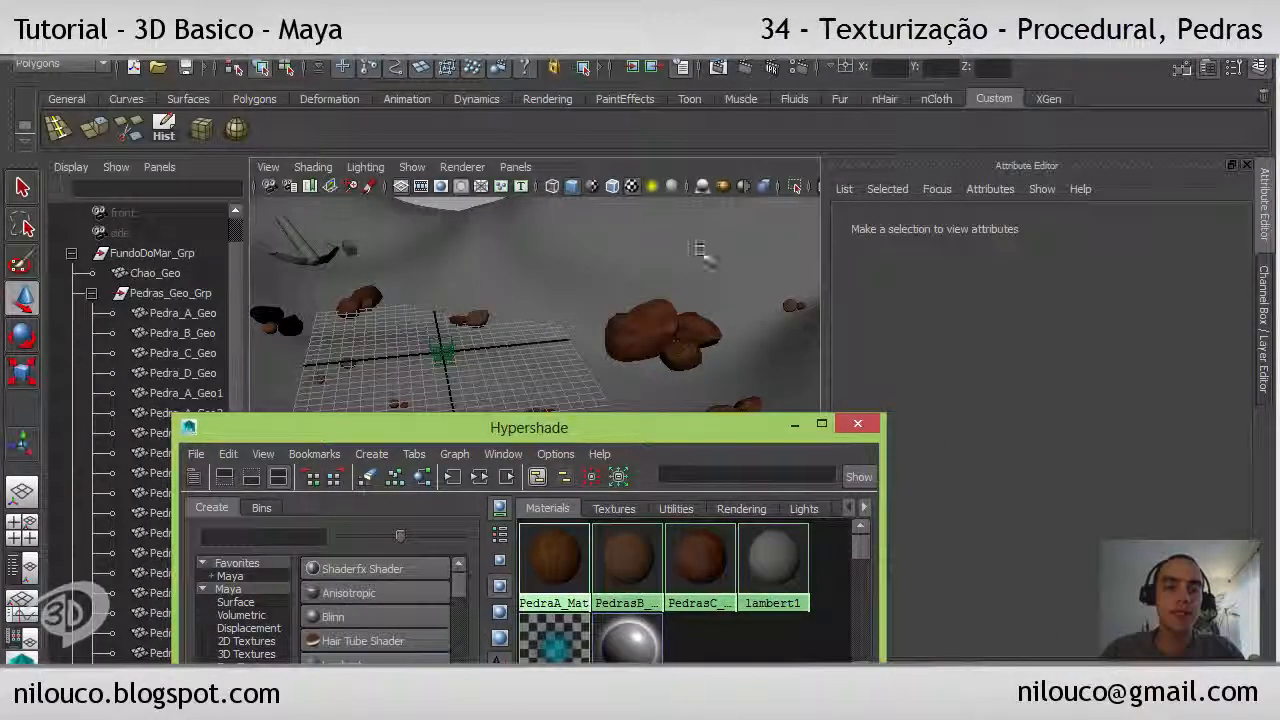